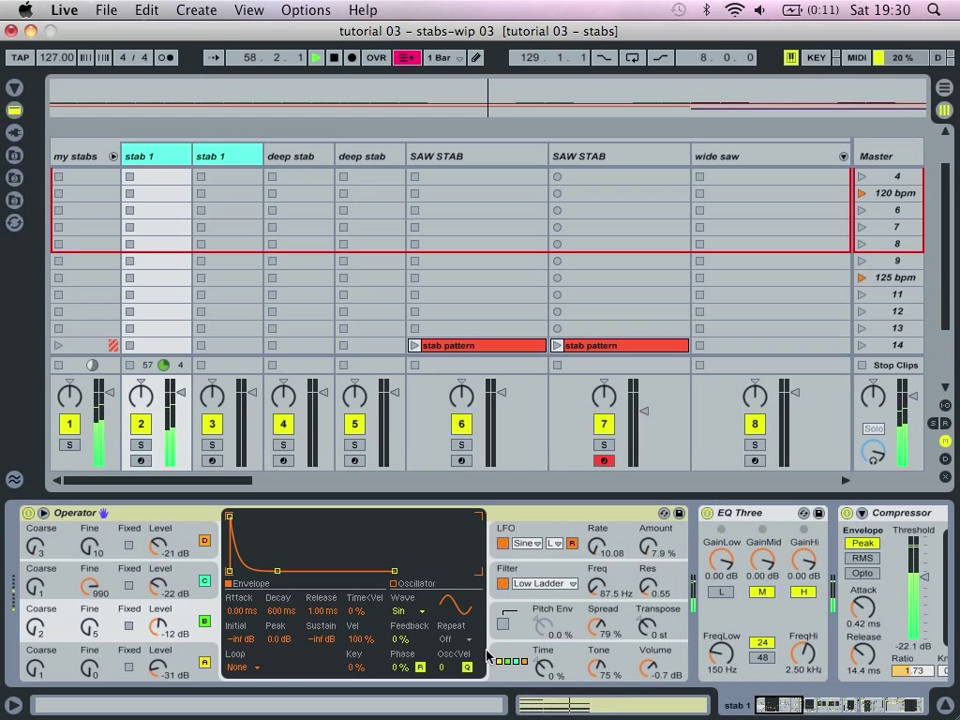
Examine the note pattern of the first stab 1 track's clip in the MIDI editor, and stop playback
scroll(157, 196, up, 3)
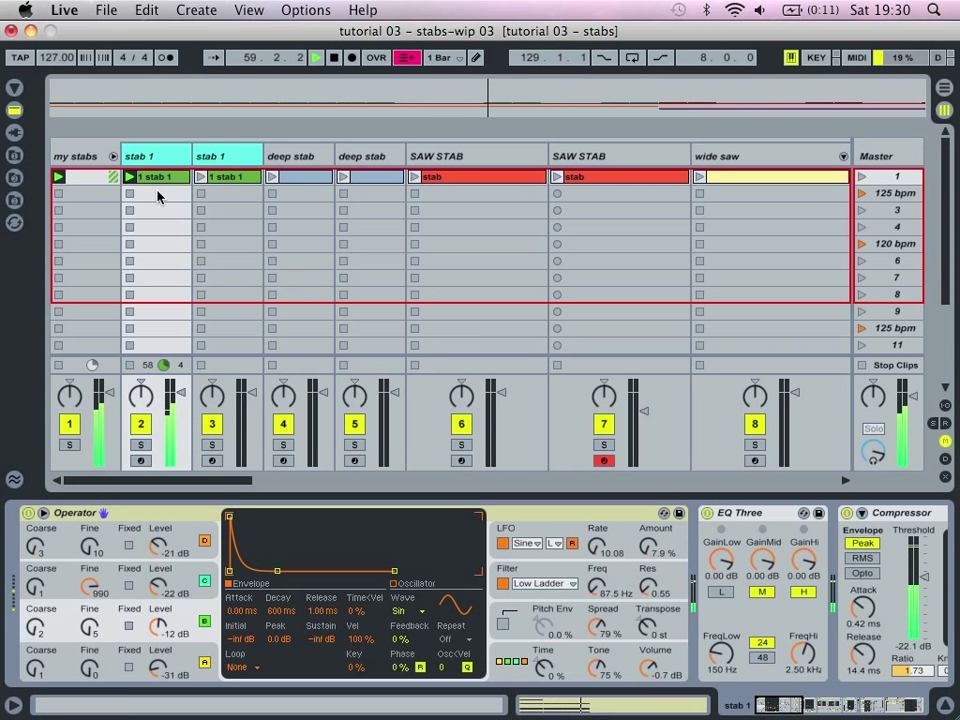
double_click(153, 178)
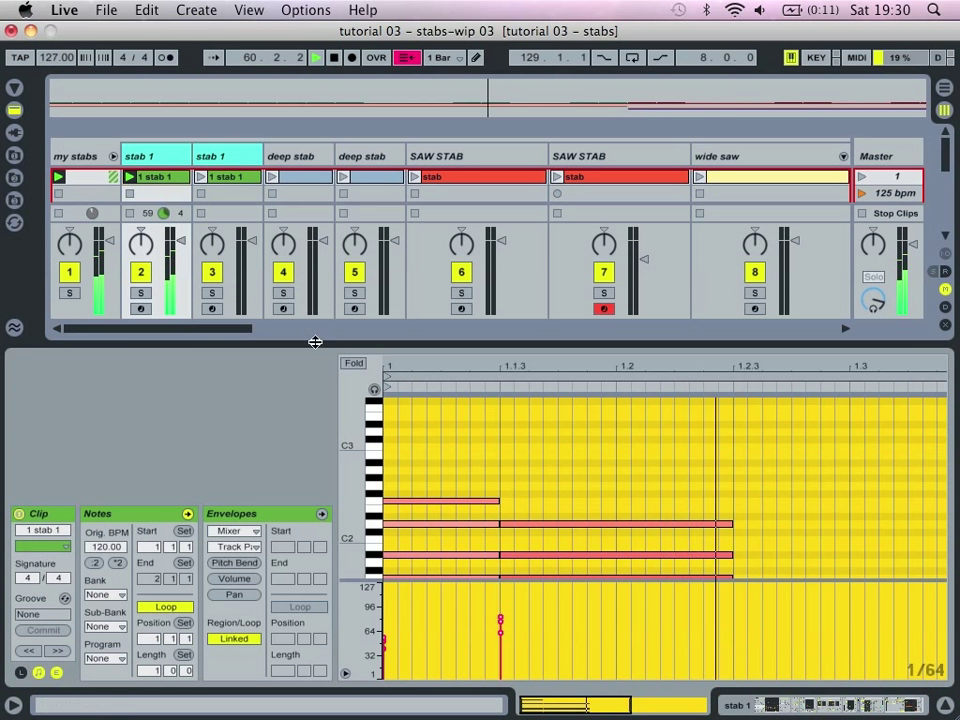
scroll(536, 463, down, 3)
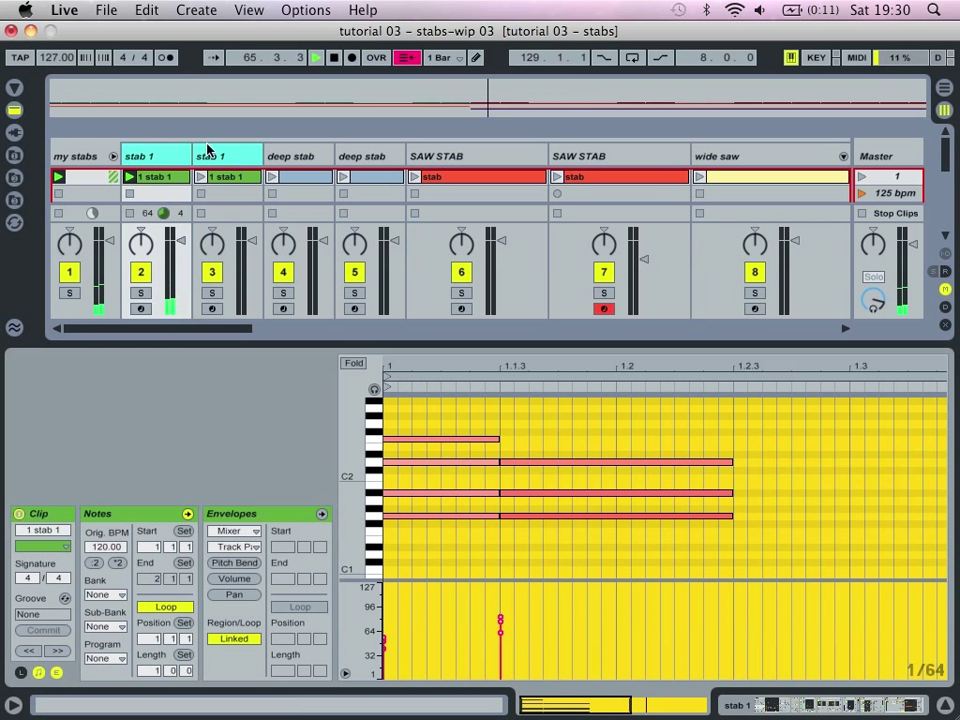
click(334, 62)
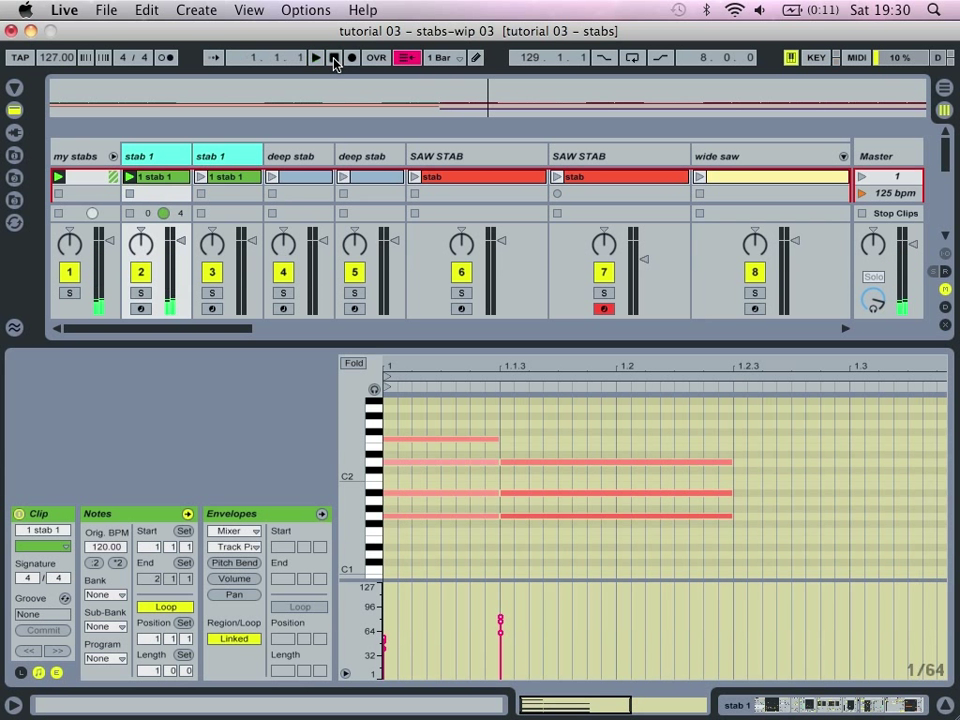
click(334, 62)
Add an Operator instrument in front of the effects on the second stab 1 track
click(221, 157)
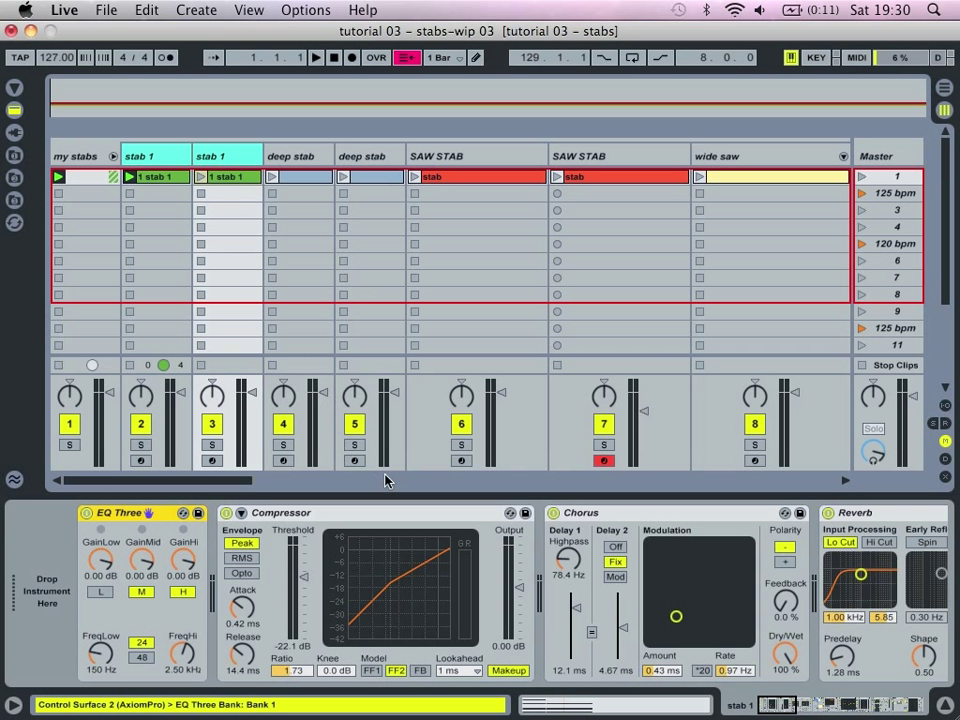
click(14, 113)
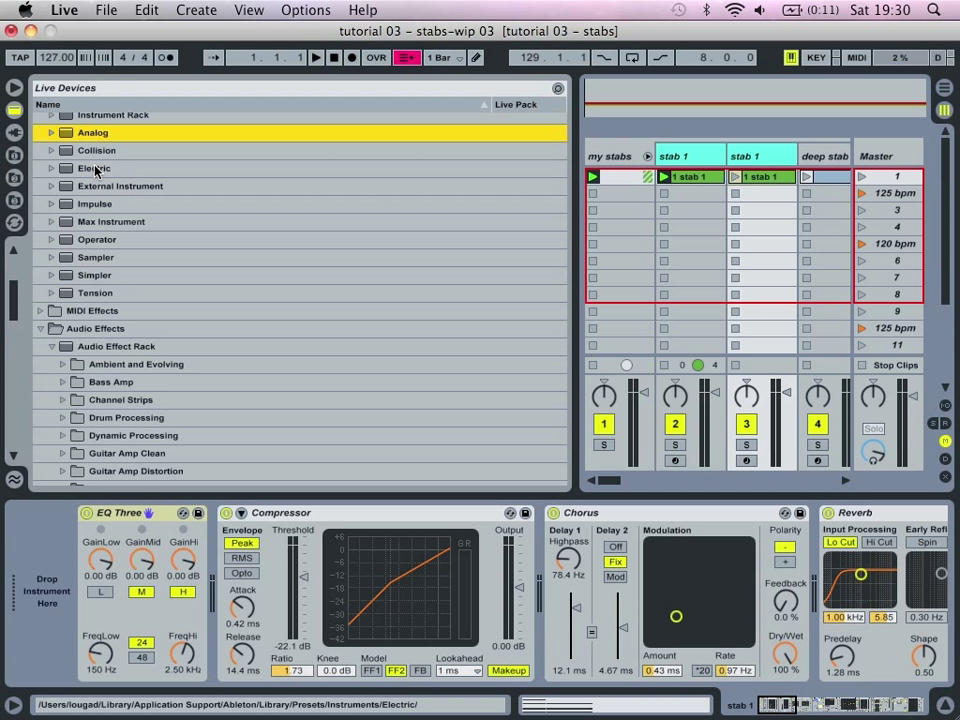
click(95, 243)
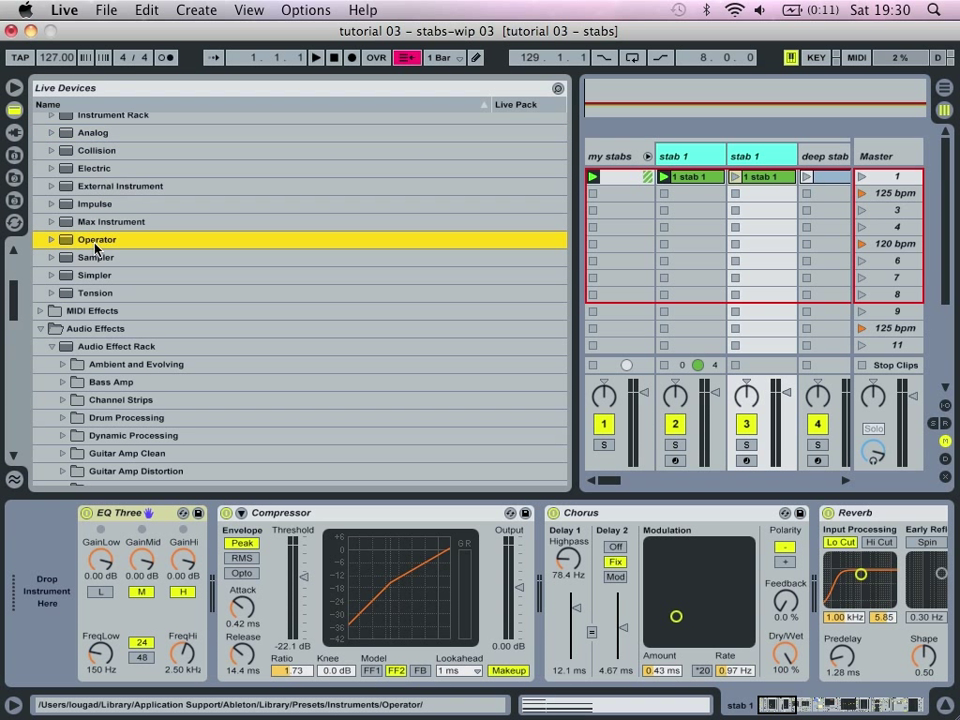
drag(95, 243, 53, 563)
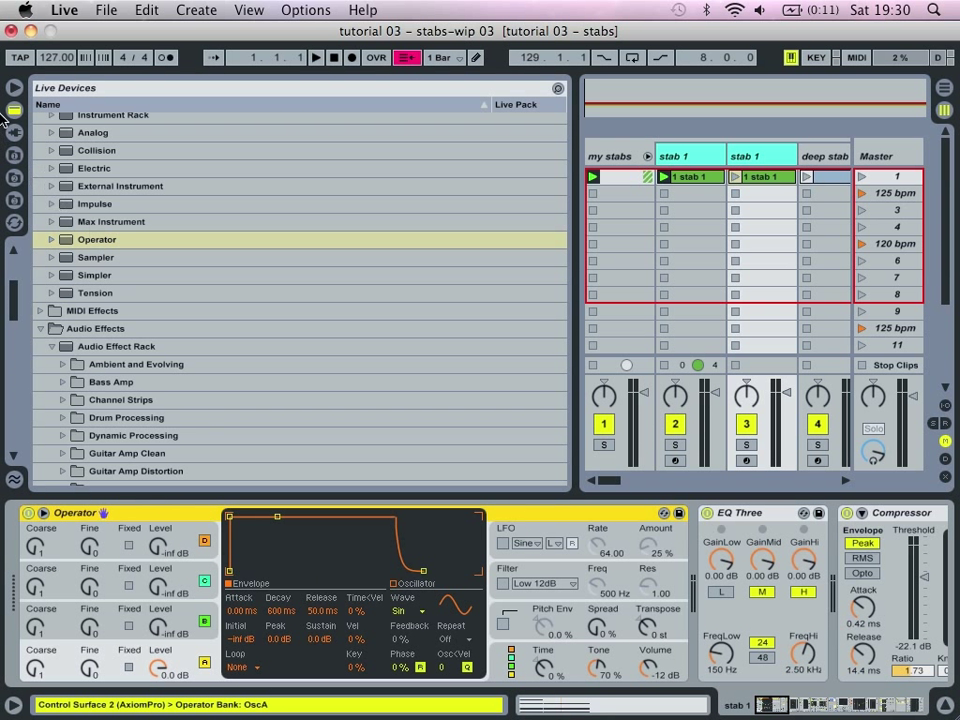
click(13, 90)
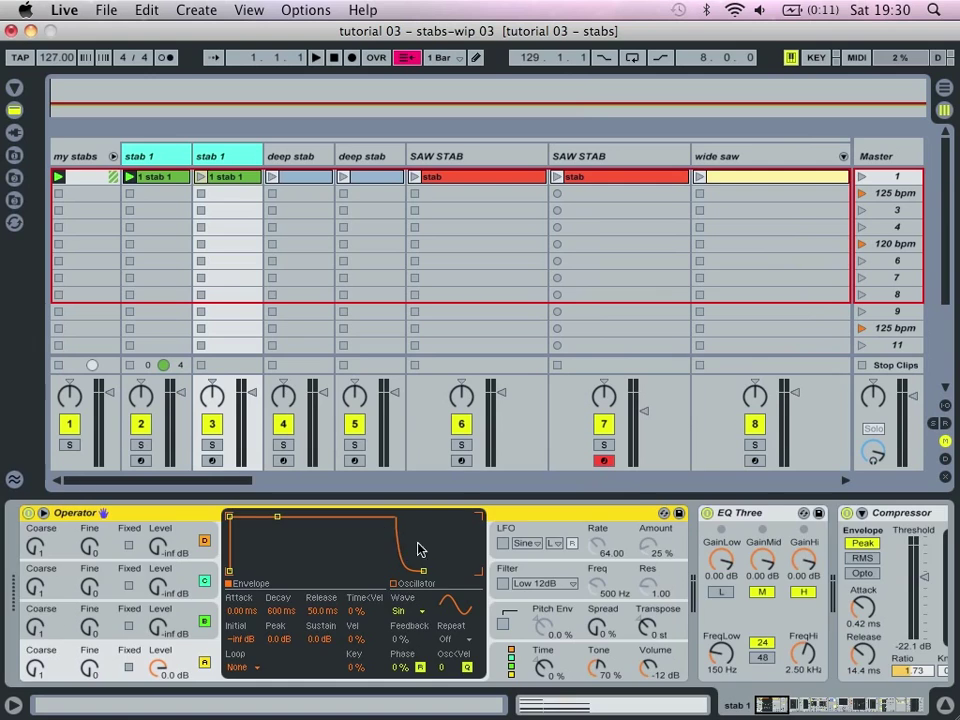
Review the effects chain behind Operator and play the clip on the second stab 1 track
scroll(418, 549, right, 20)
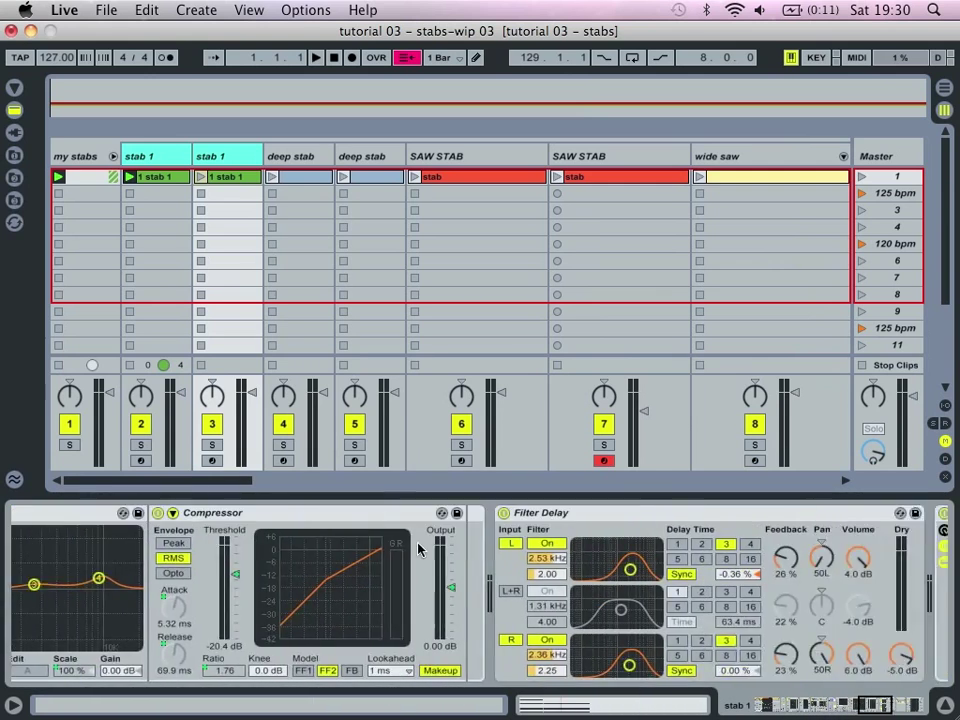
scroll(418, 549, right, 6)
scroll(418, 549, left, 15)
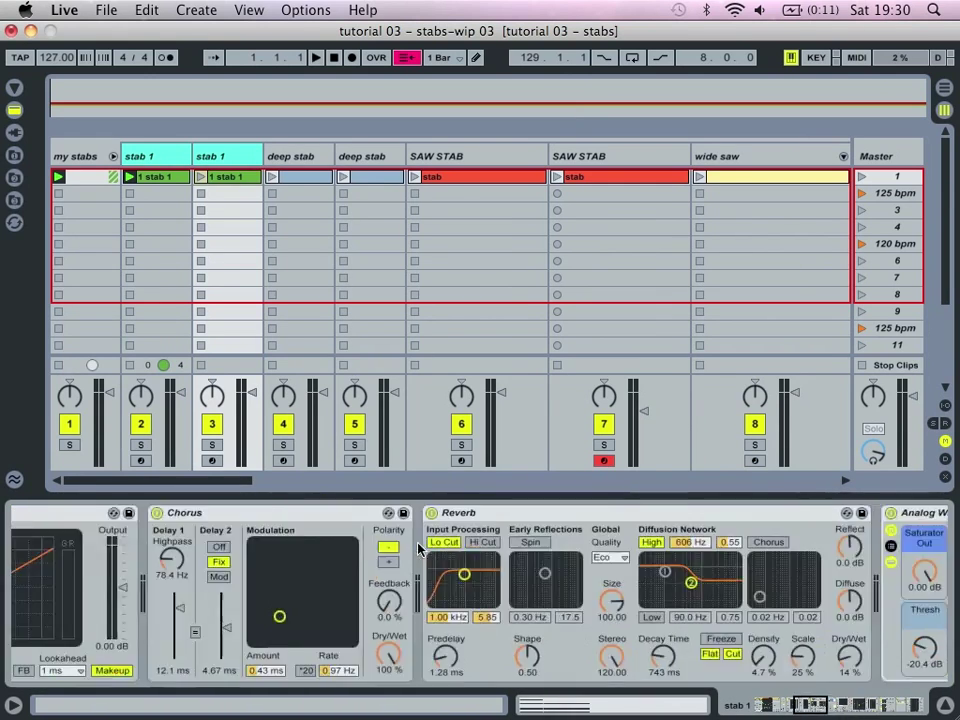
scroll(418, 549, left, 5)
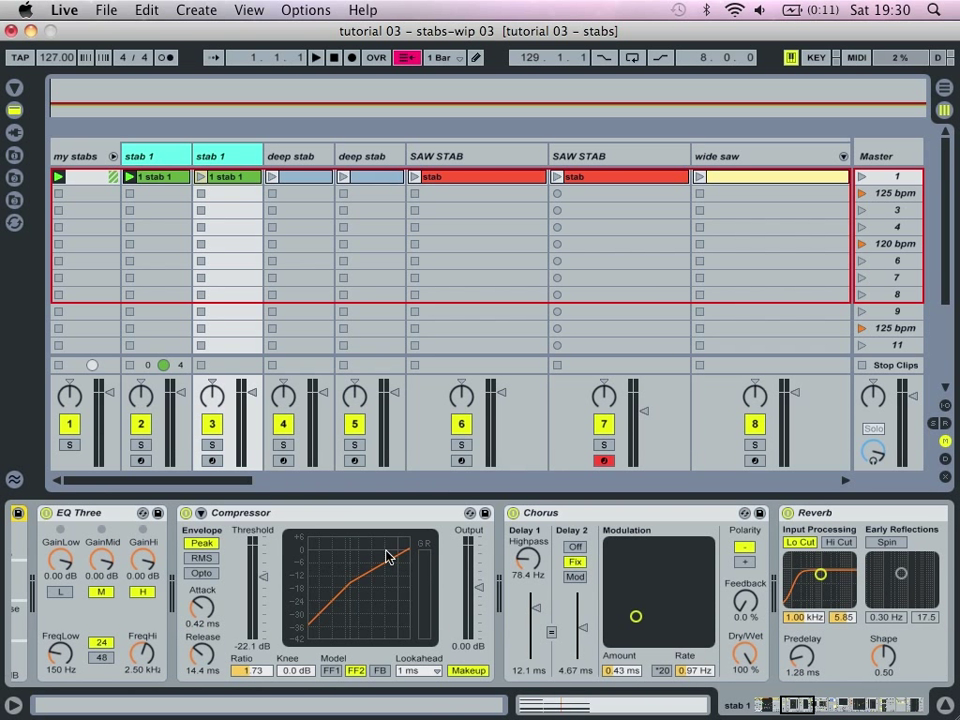
scroll(388, 556, left, 6)
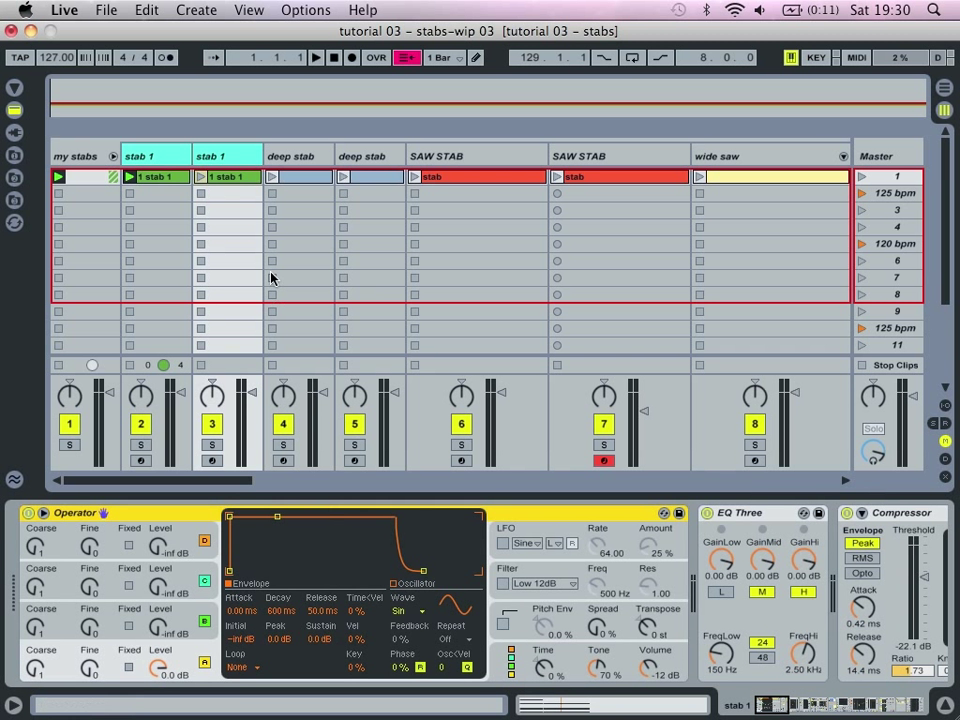
key(space)
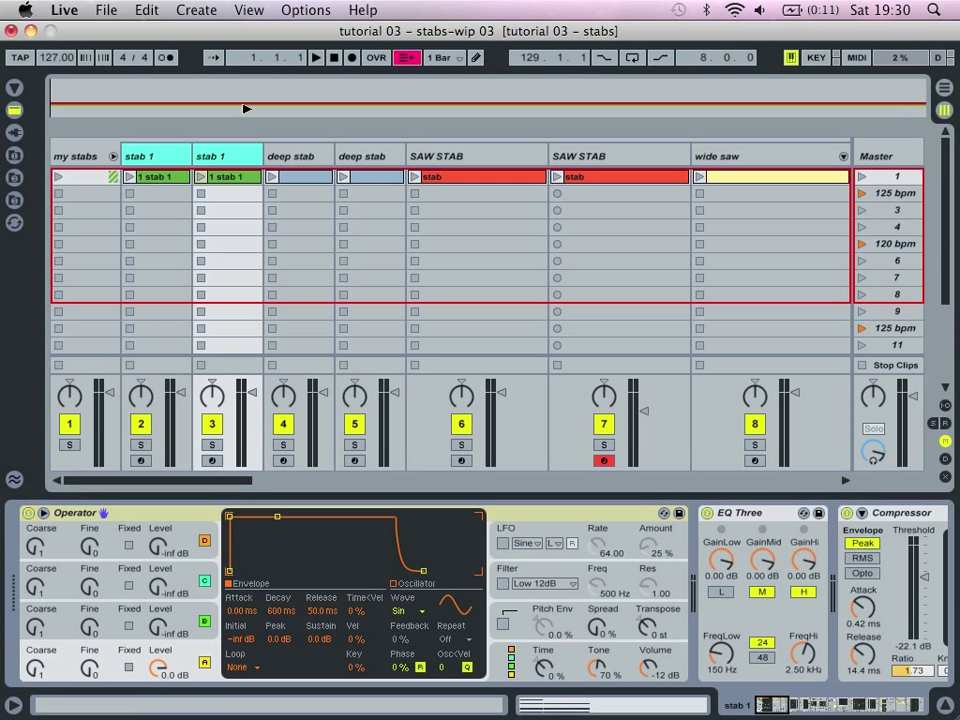
key(space)
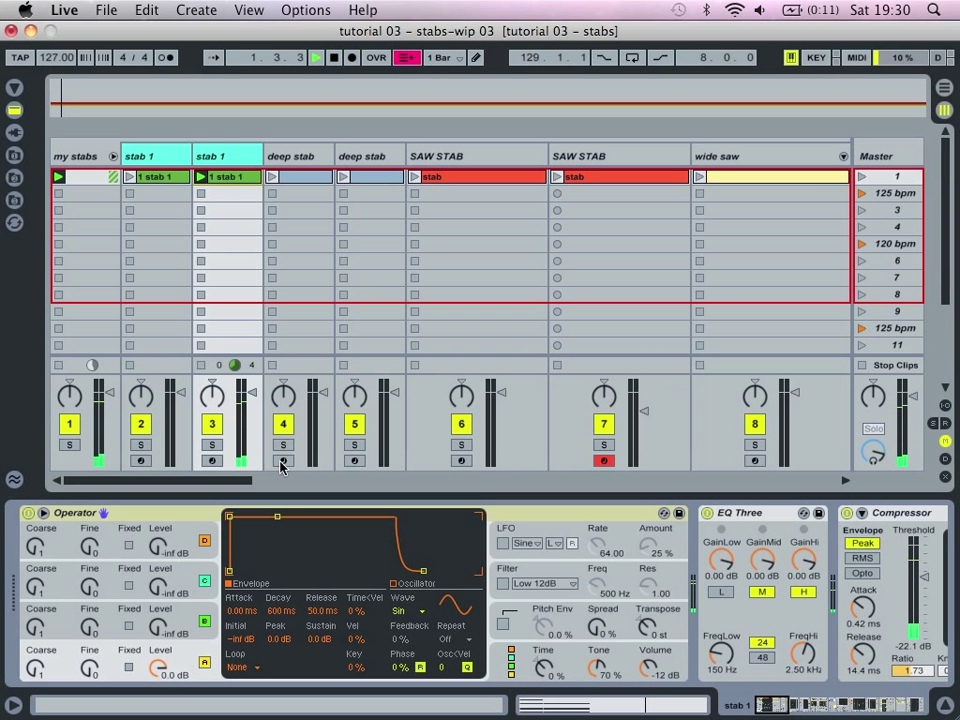
Set oscillator A's envelope sustain to -inf dB and choose Operator's algorithm with all four oscillators in parallel
drag(328, 637, 328, 700)
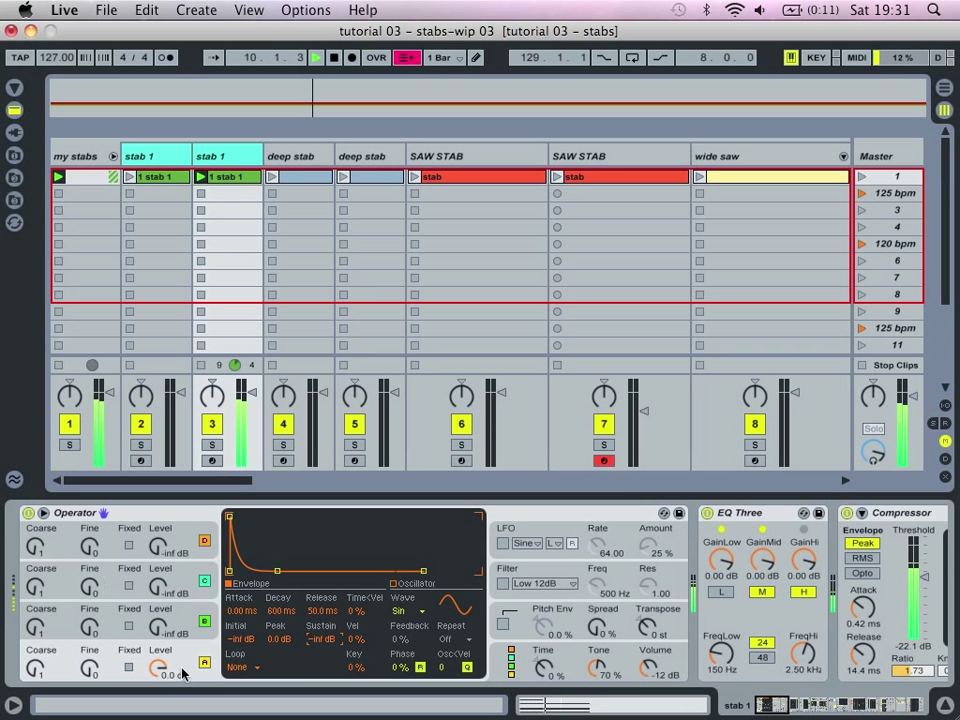
click(511, 675)
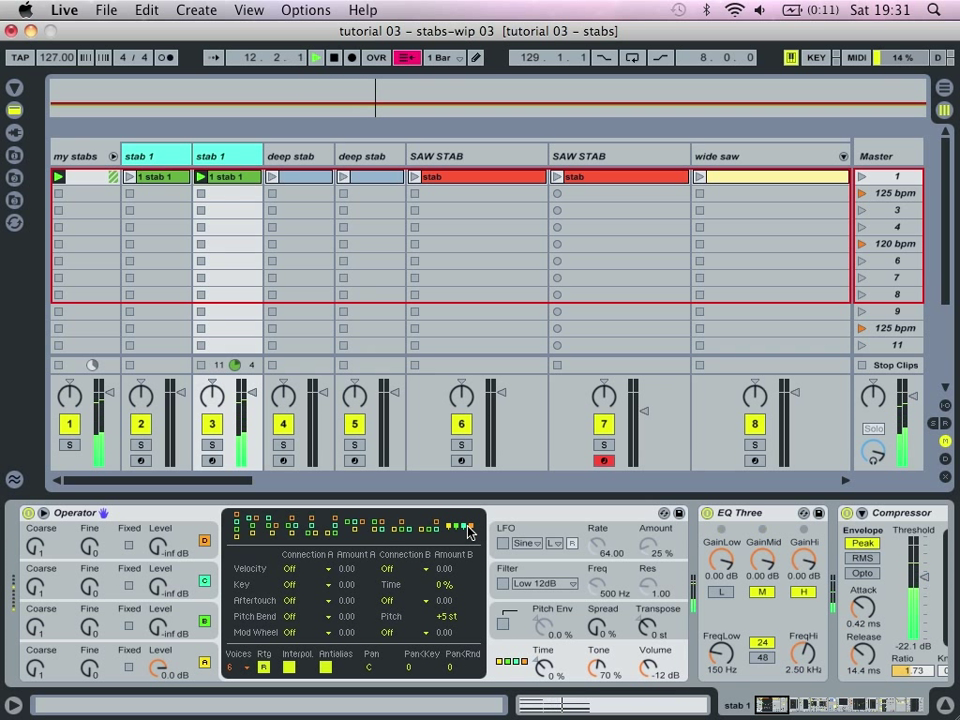
click(203, 652)
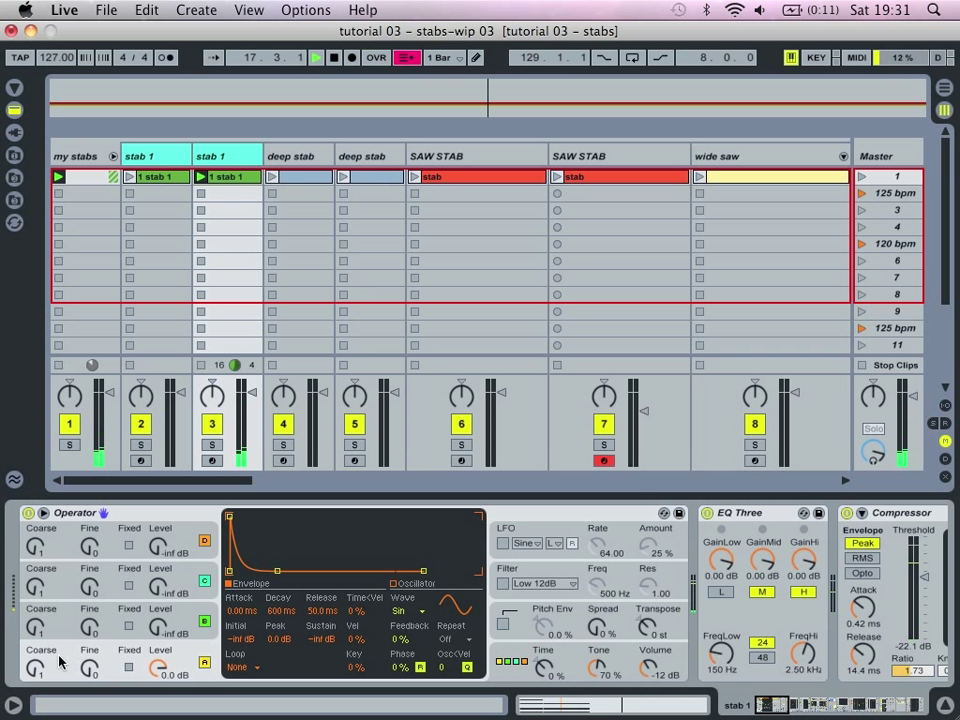
Set oscillator B's level to -15 dB, copy its envelope from oscillator A and set its coarse tuning to 2
click(205, 614)
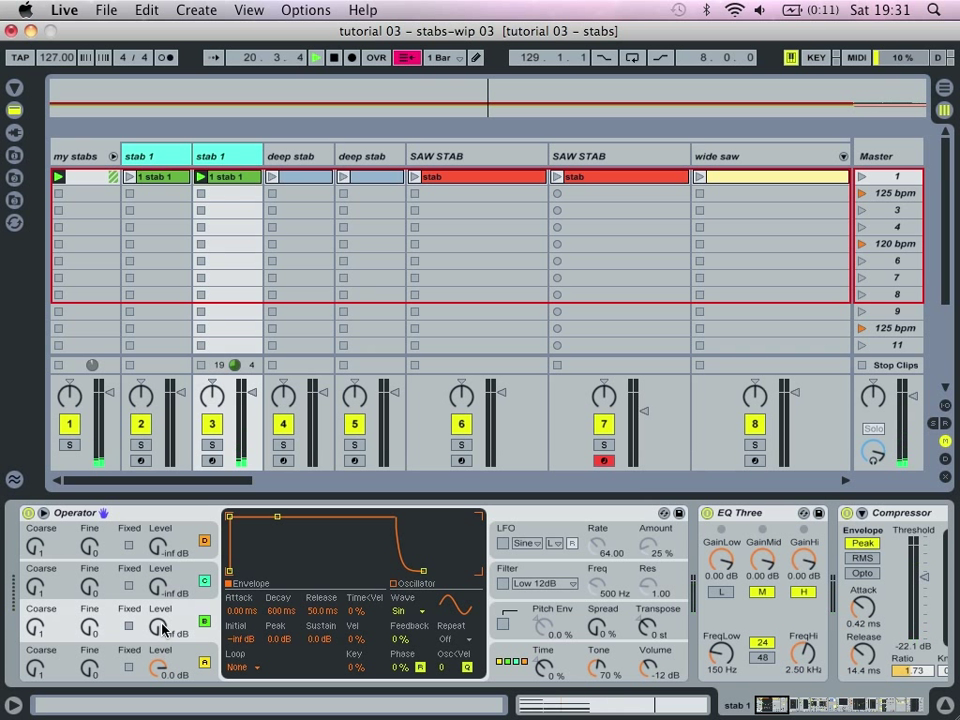
mouse_move(157, 626)
mouse_down()
mouse_move(157, 602)
mouse_move(157, 620)
mouse_up()
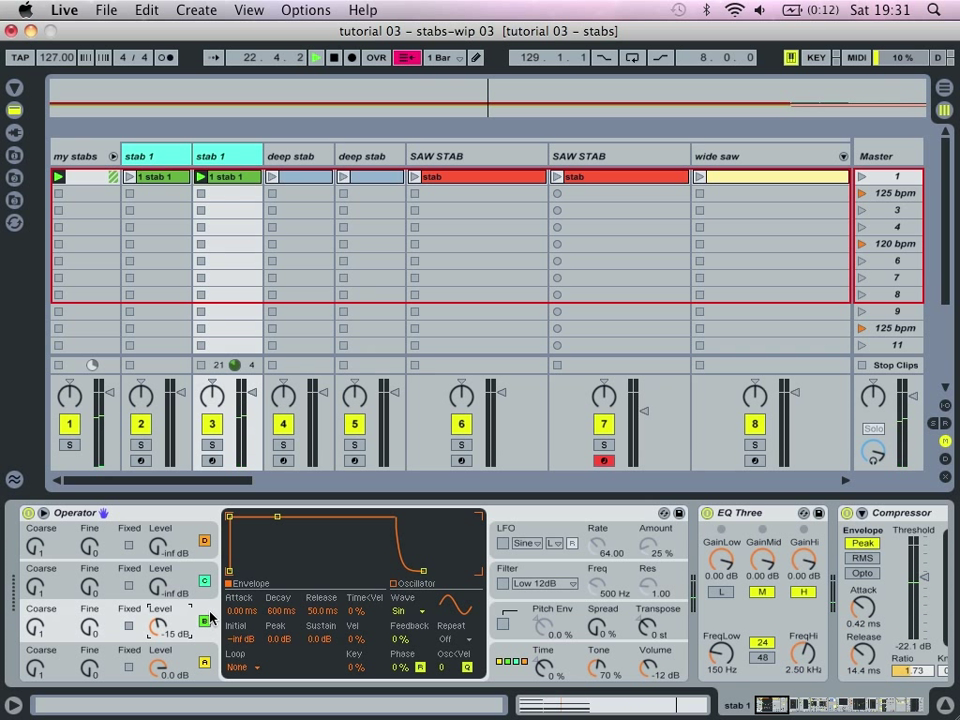
right_click(208, 612)
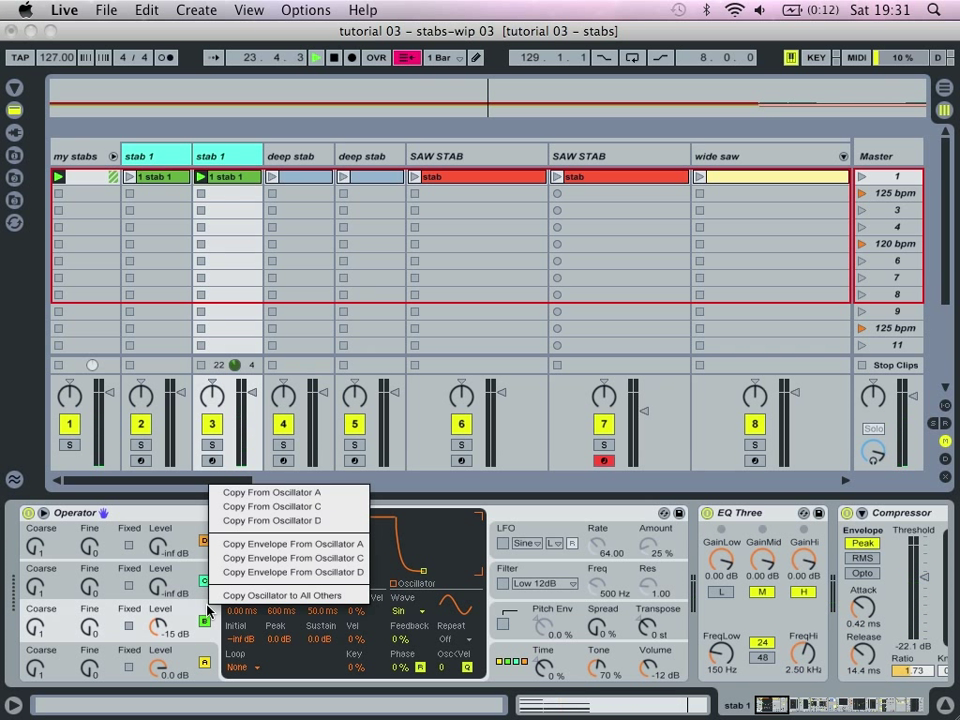
click(282, 545)
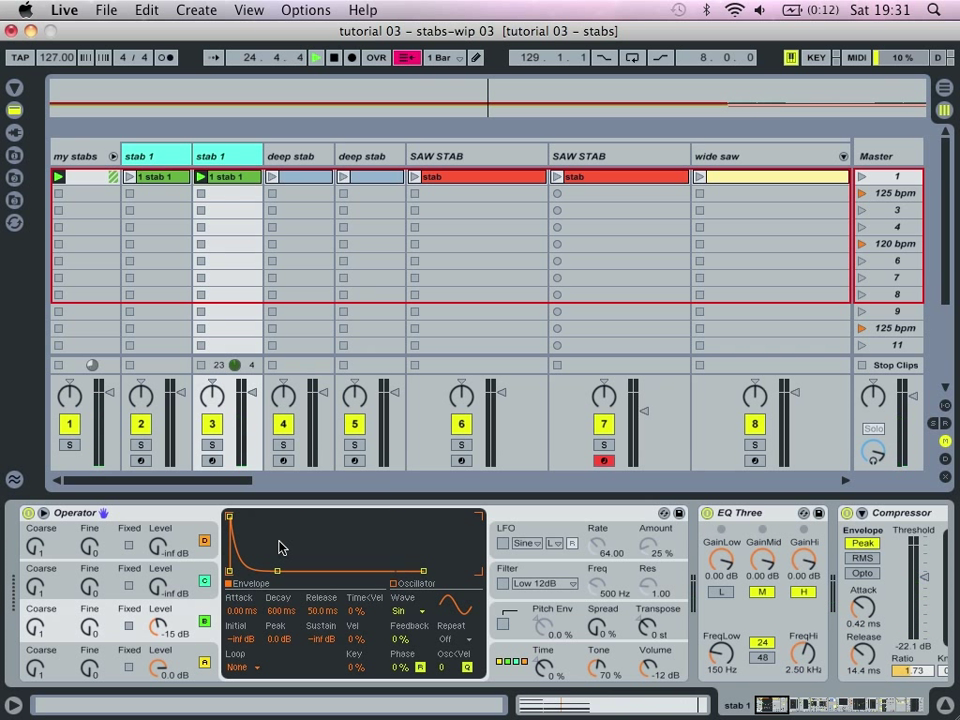
click(36, 627)
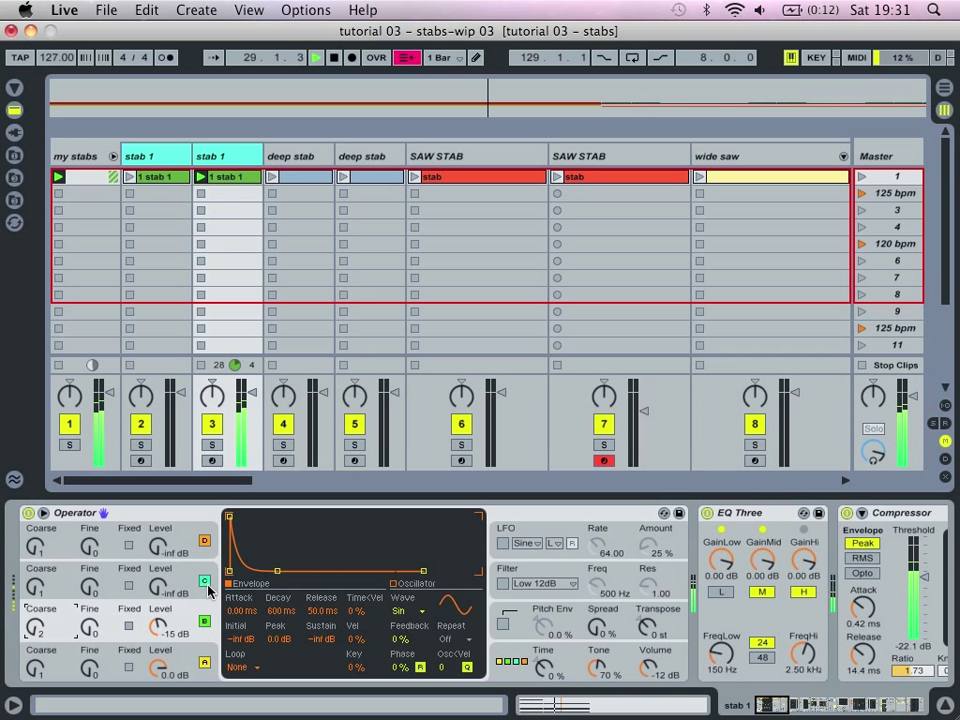
Change oscillator C's waveform to Saw 6 and copy its envelope from oscillator A
click(207, 594)
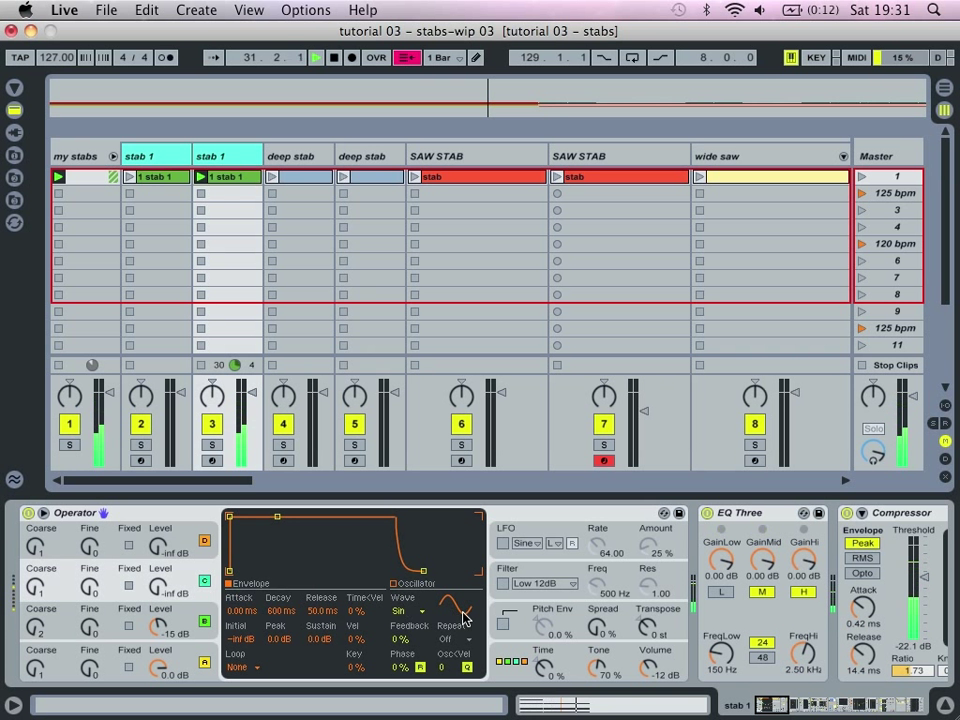
click(410, 612)
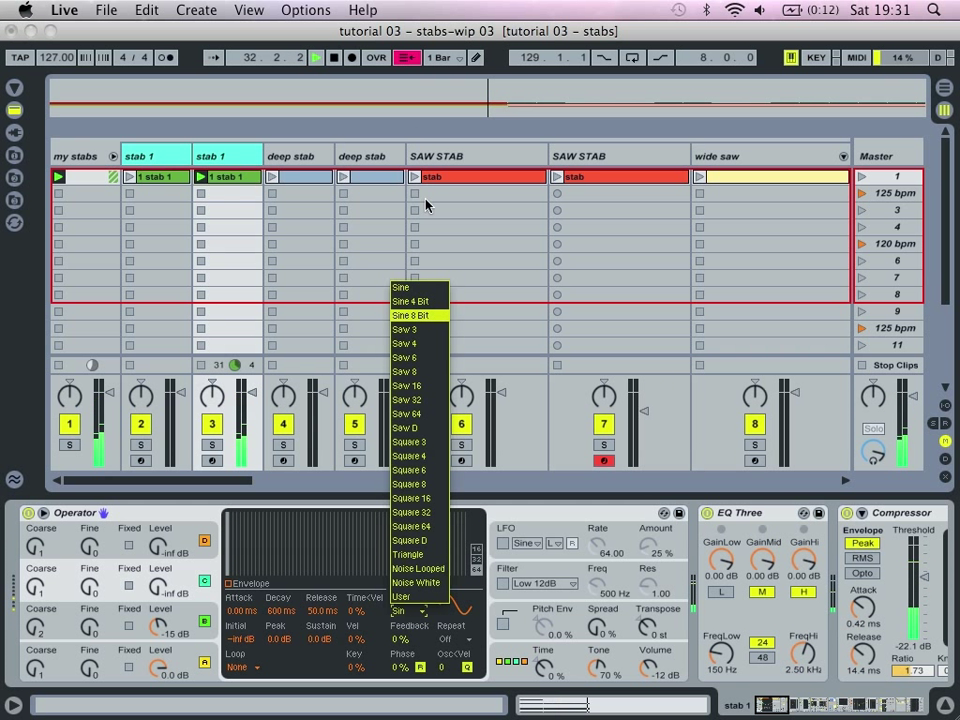
click(396, 359)
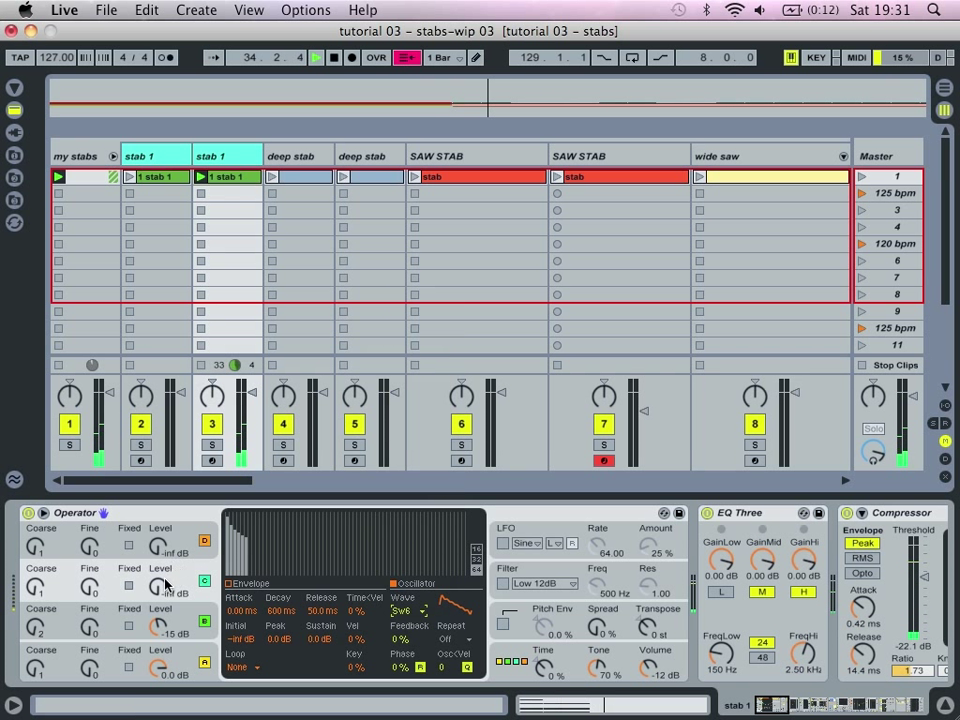
right_click(205, 571)
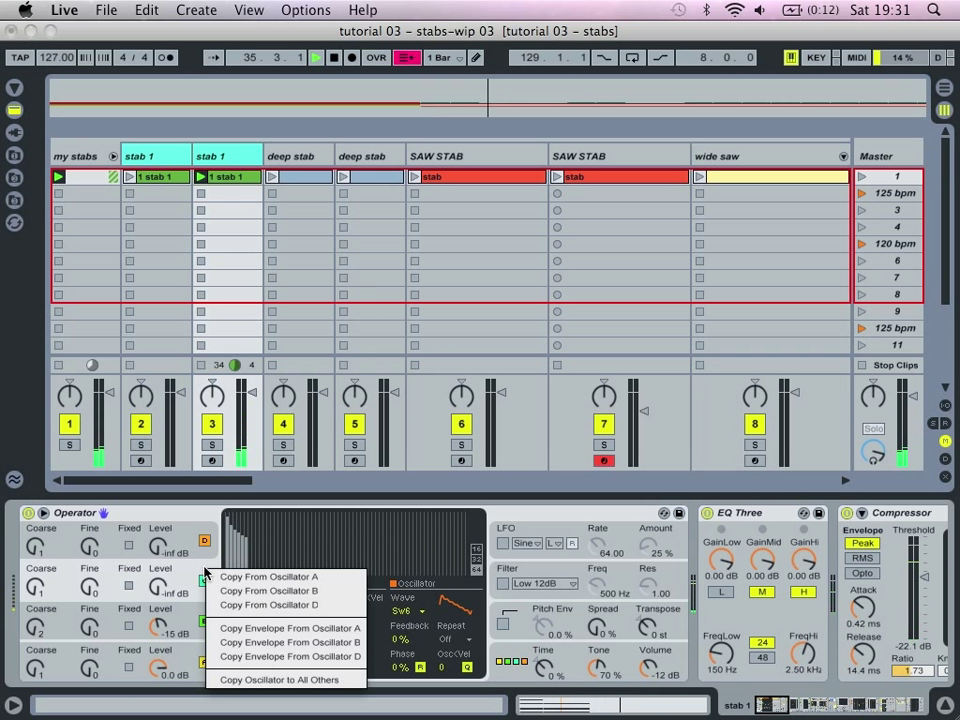
click(251, 627)
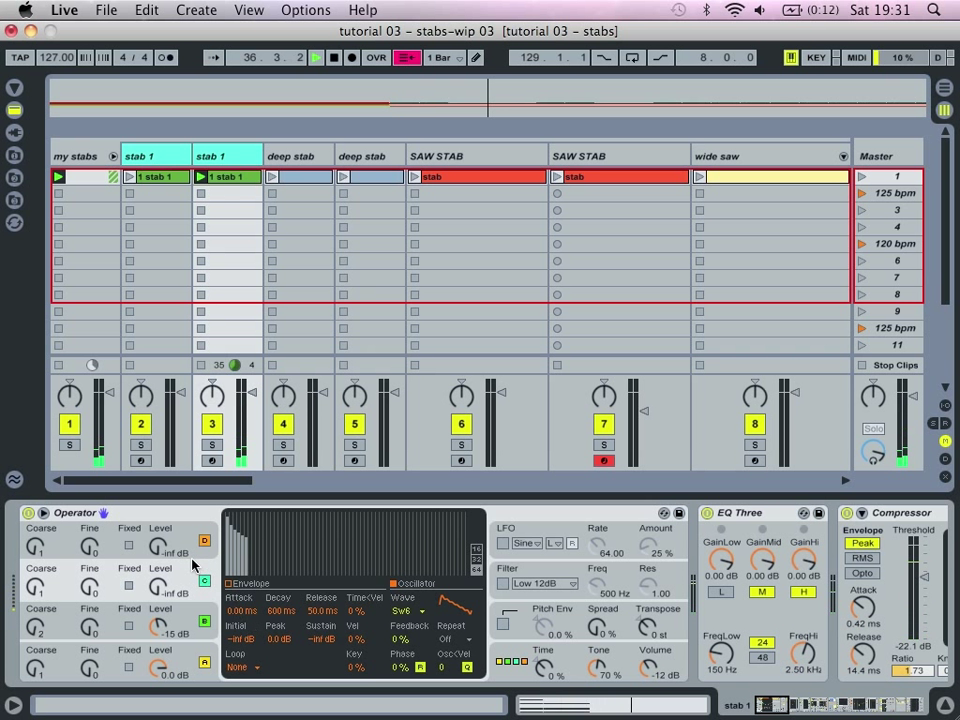
Set oscillator C's level to -18 dB, its fine tuning to 990 and its envelope decay to 267 ms
click(158, 585)
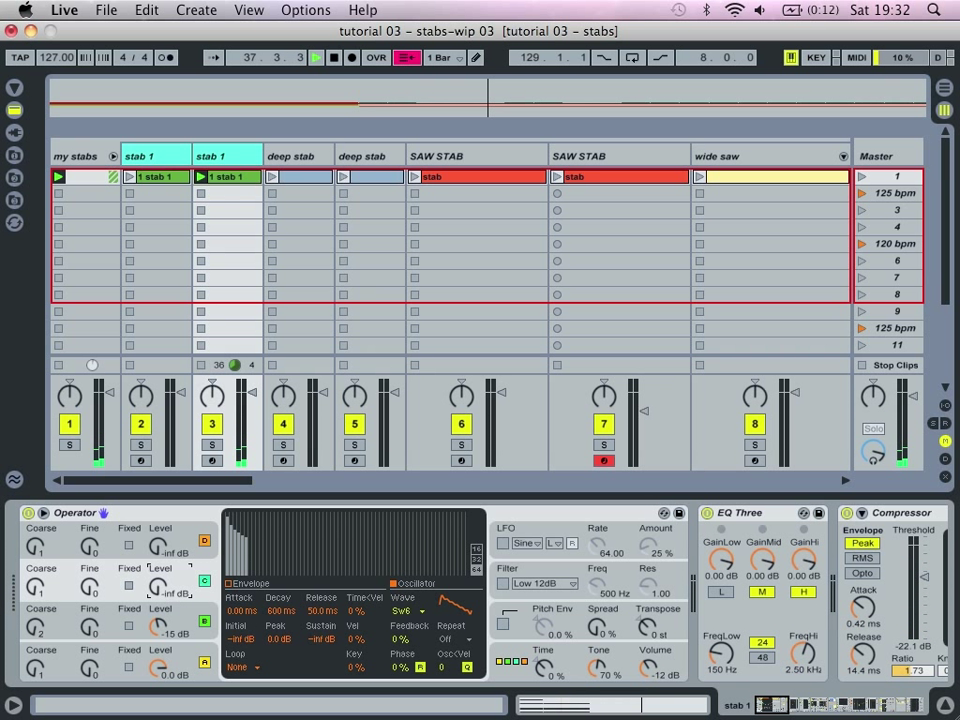
mouse_move(158, 585)
mouse_down()
mouse_move(158, 569)
mouse_move(158, 587)
mouse_up()
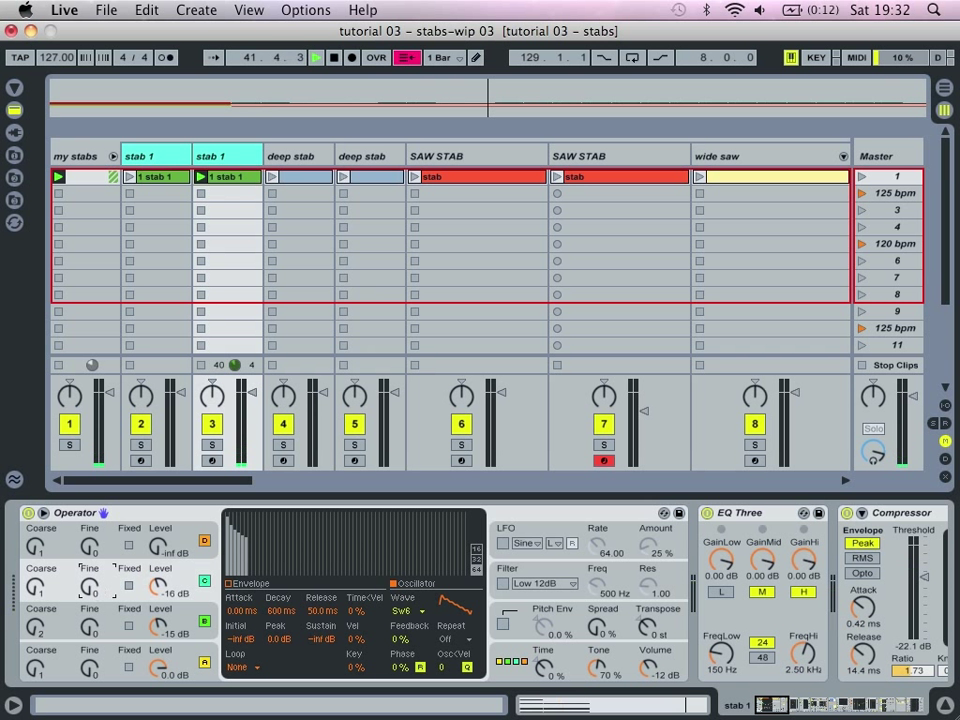
drag(89, 587, 89, 545)
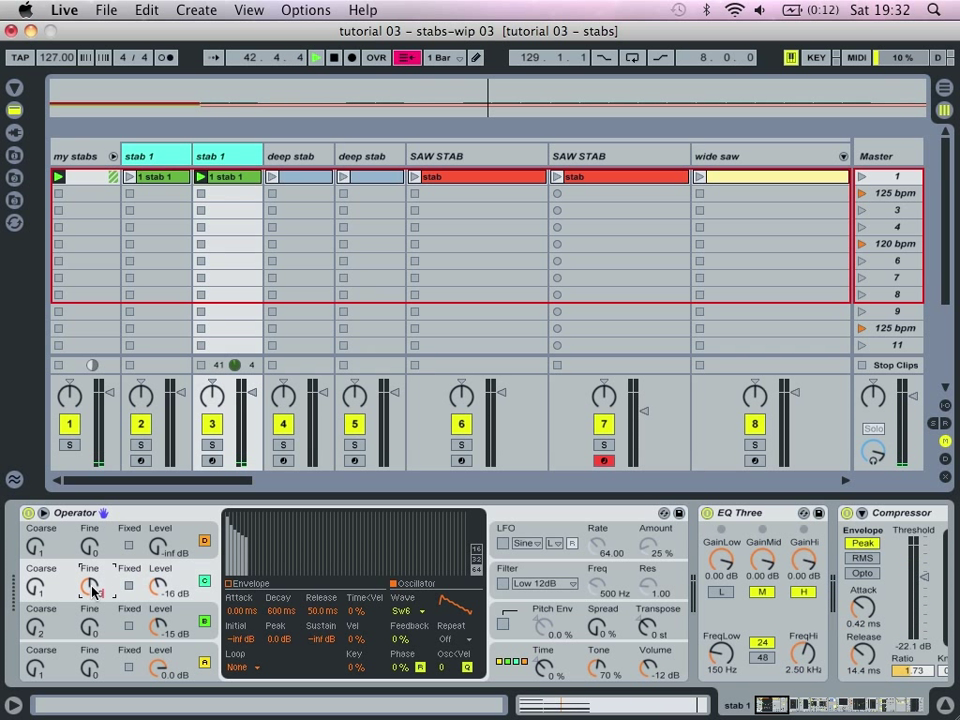
drag(92, 592, 92, 560)
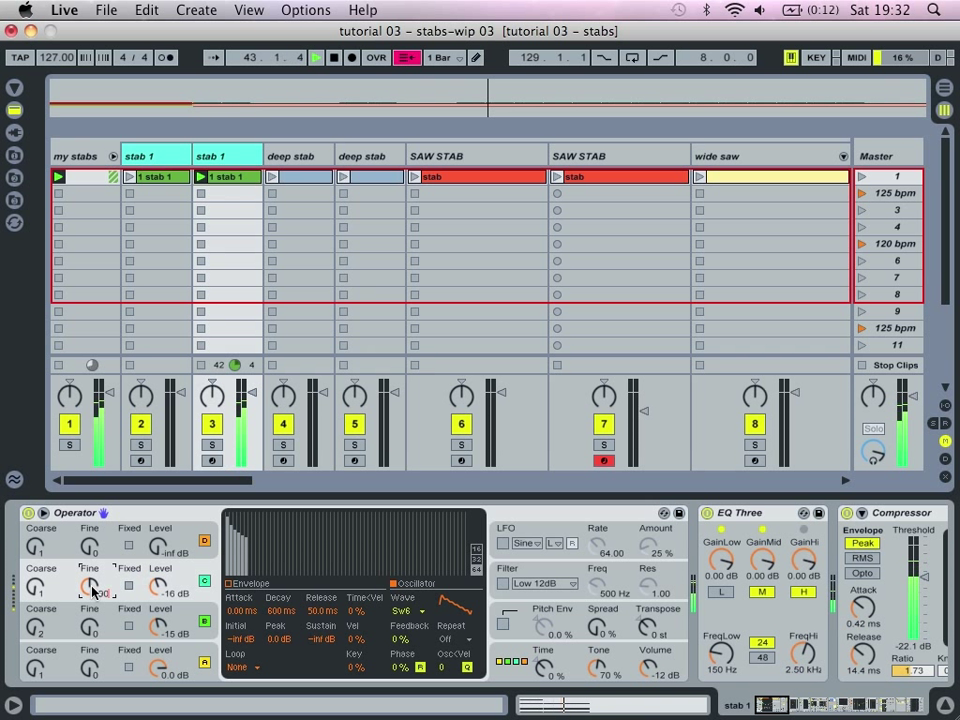
click(157, 587)
click(246, 585)
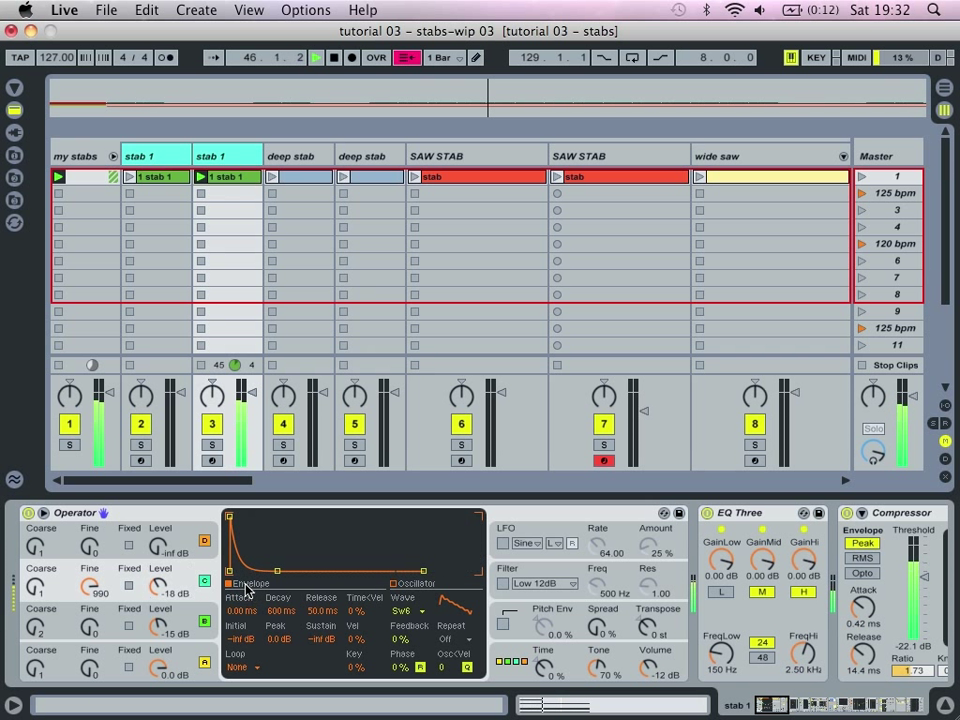
drag(280, 610, 280, 660)
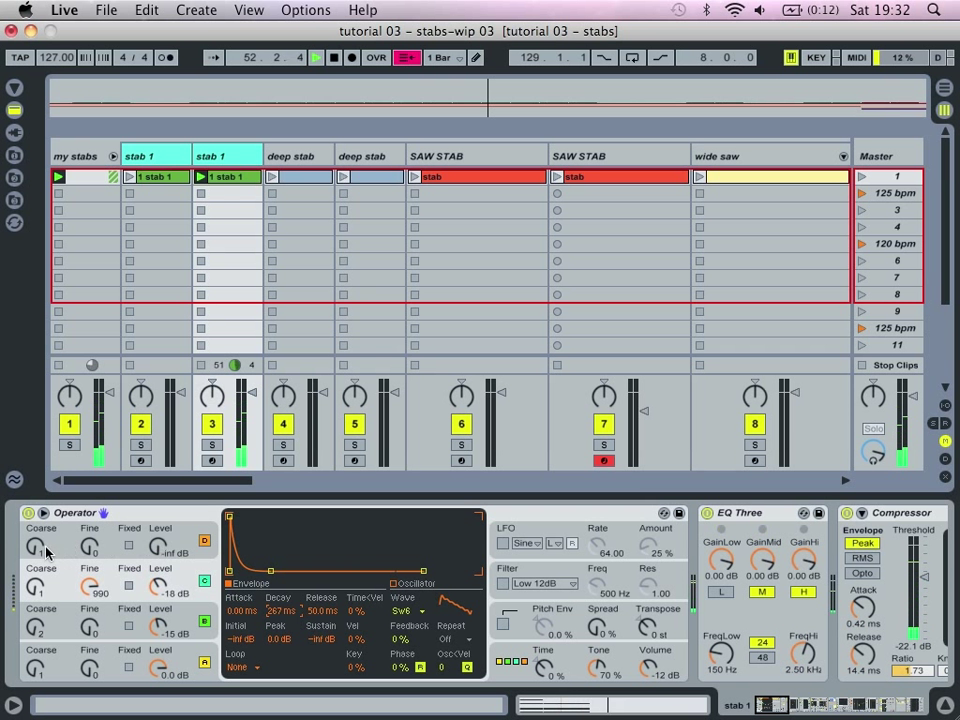
Set oscillator D's coarse tuning to 3 and its waveform to Square D
drag(35, 546, 35, 536)
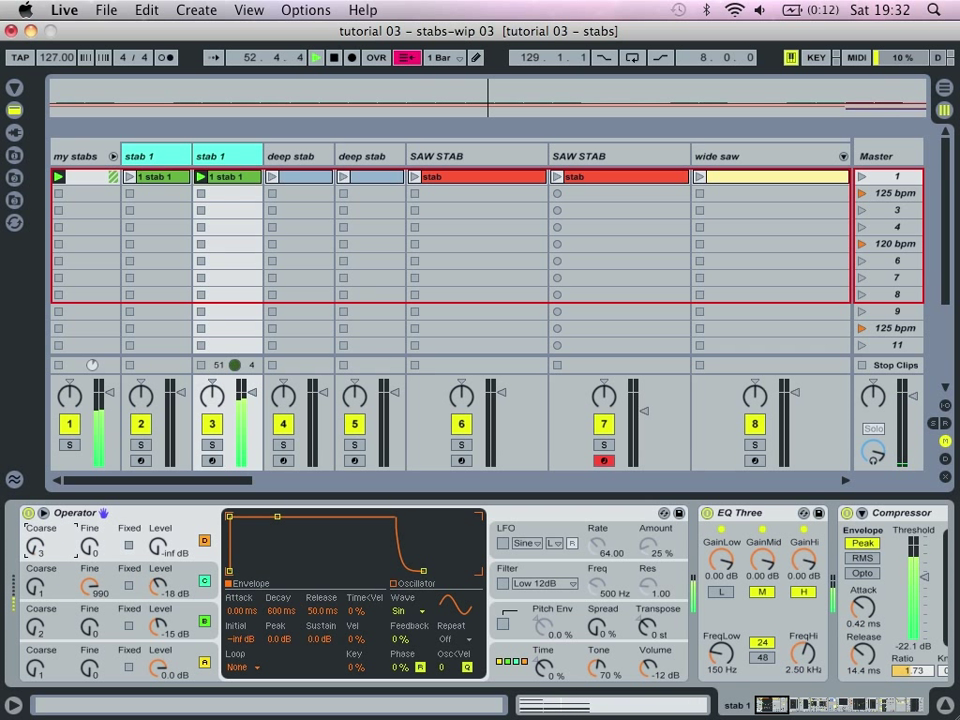
click(420, 615)
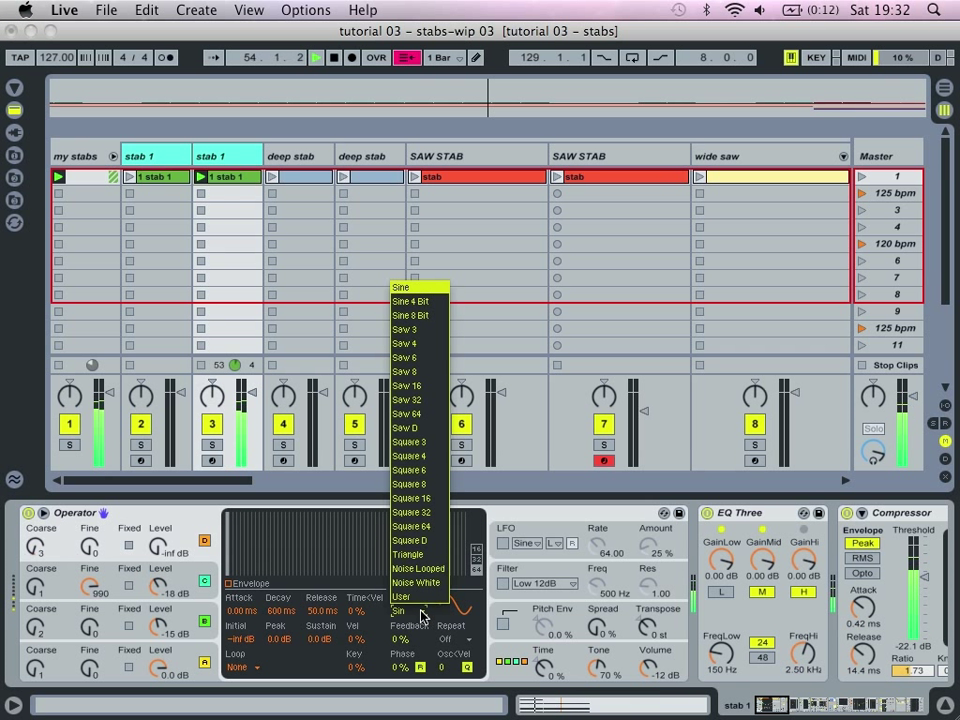
click(414, 546)
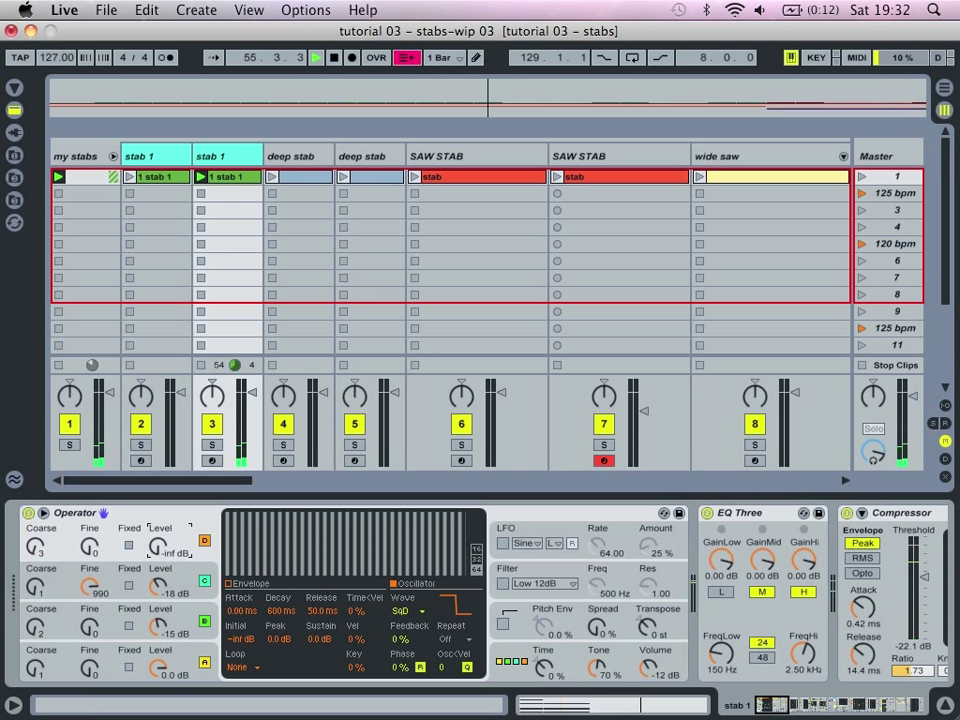
Set oscillator D's level to -26 dB and copy its envelope from oscillator C
drag(157, 546, 163, 535)
right_click(204, 556)
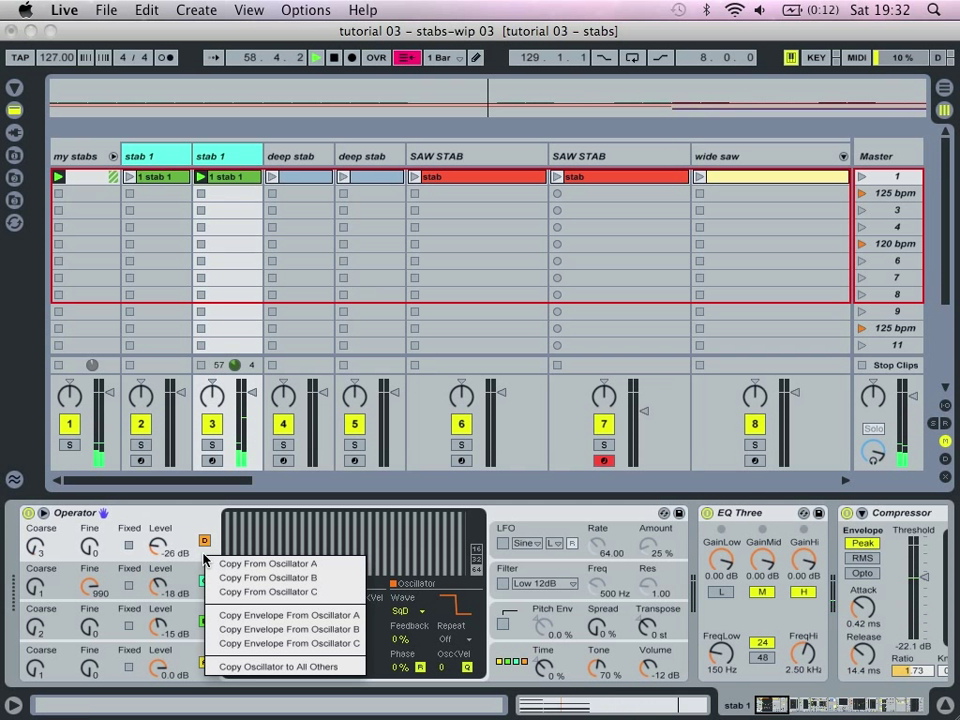
click(251, 644)
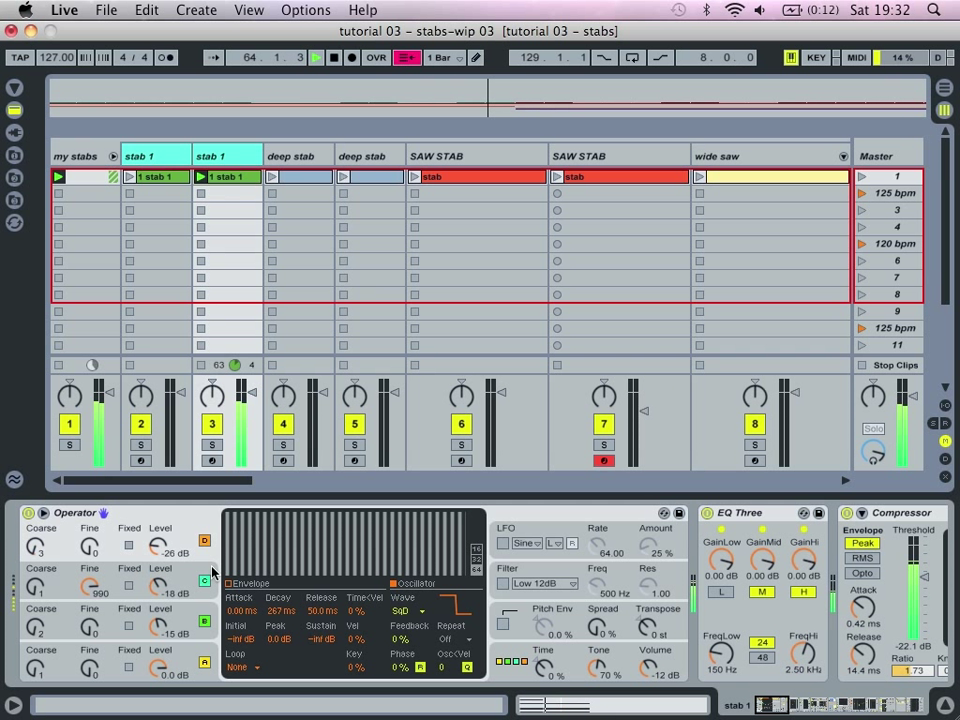
Raise the level envelope's velocity sensitivity on all four oscillators, setting D, C and A to 100%
drag(367, 642, 367, 542)
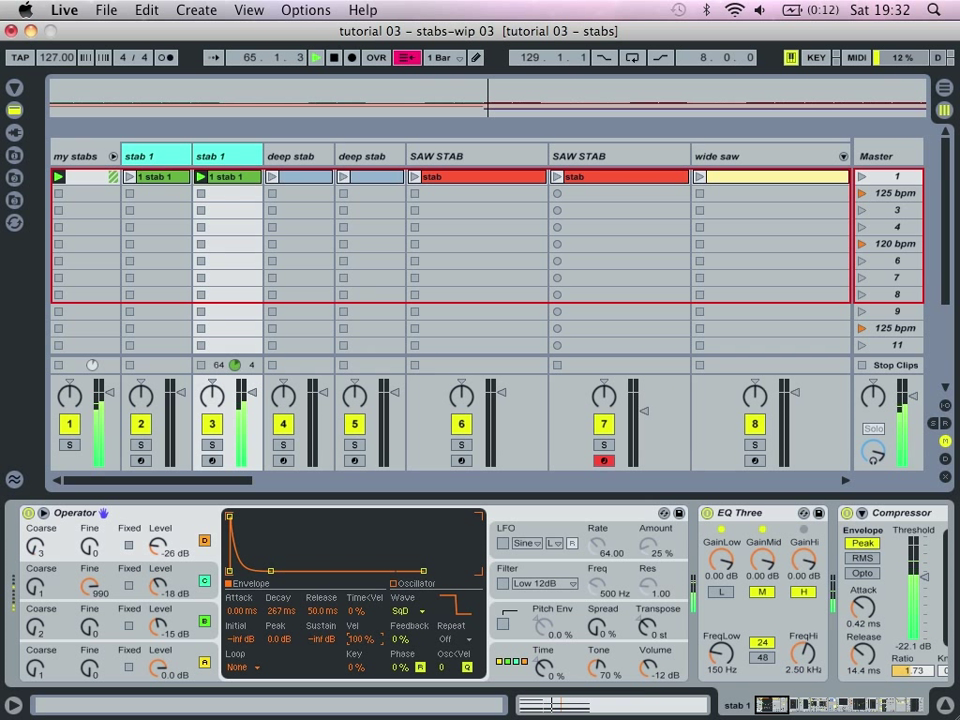
click(200, 592)
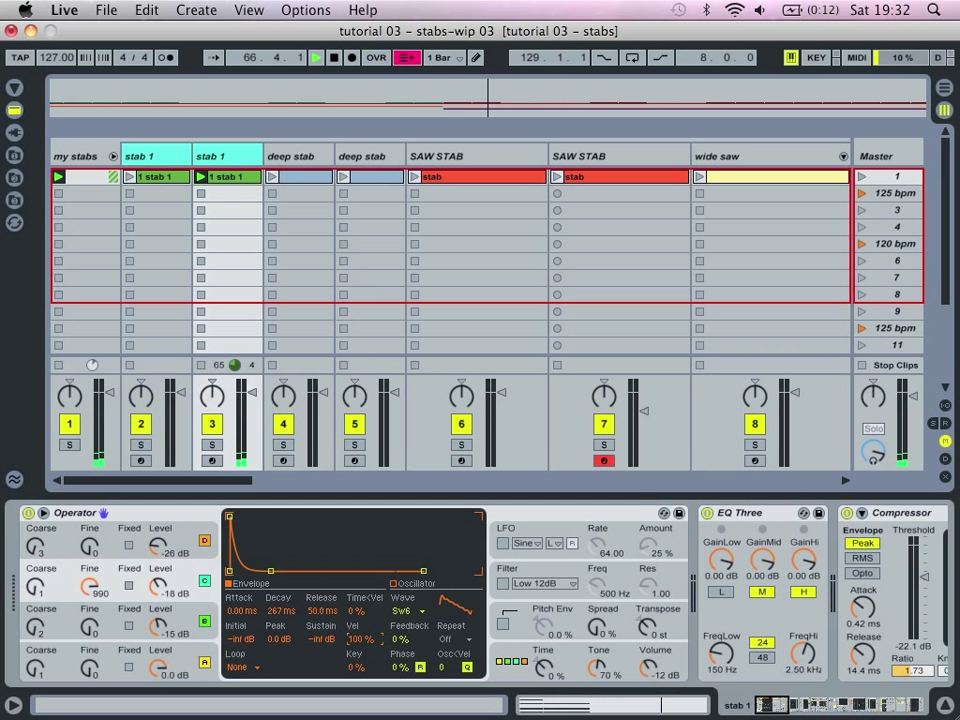
click(210, 612)
drag(357, 635, 357, 562)
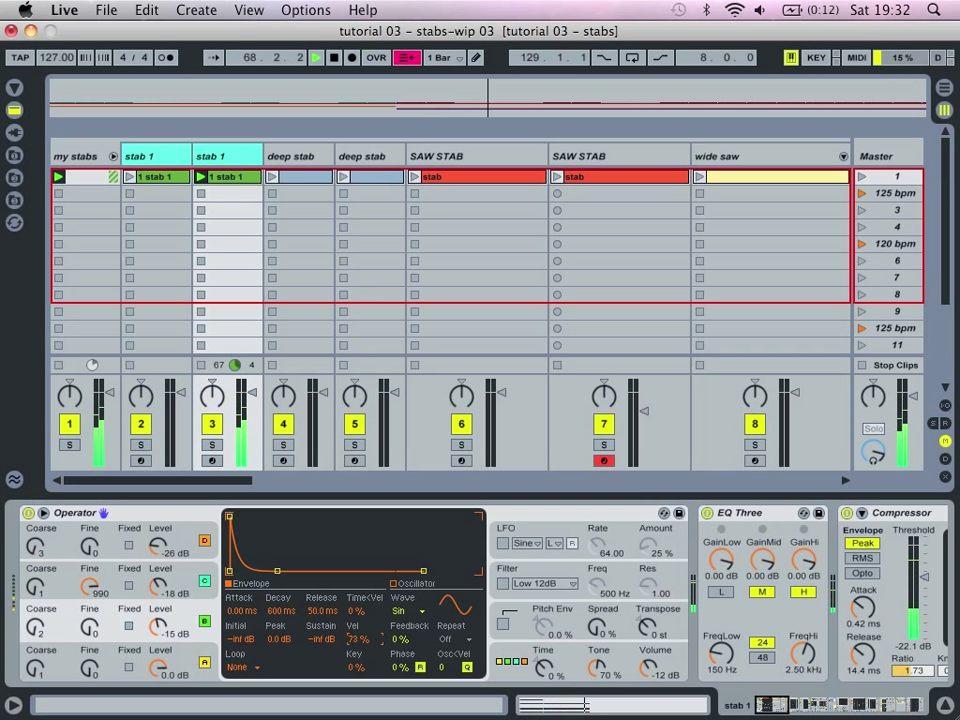
click(207, 657)
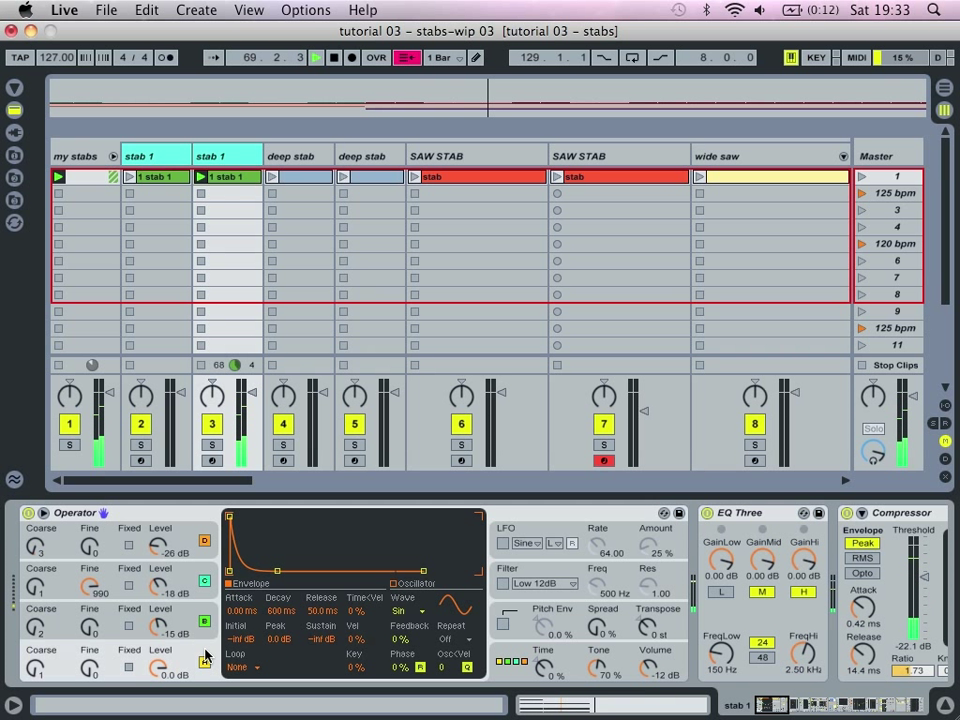
drag(358, 645, 358, 560)
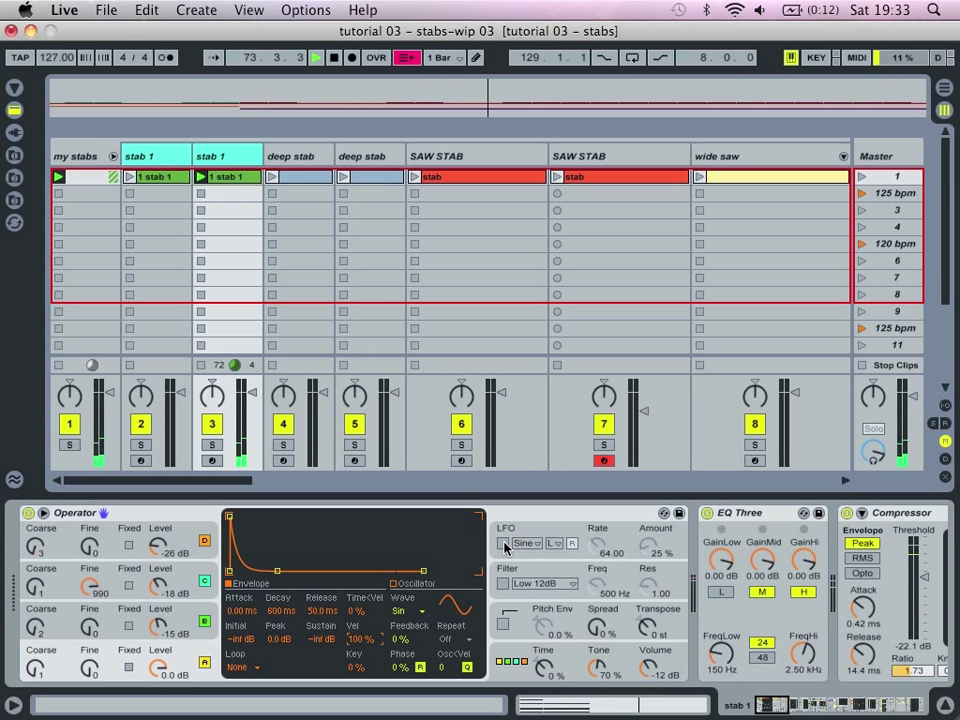
Check the original stab 1 track's Operator, then enable the copy's LFO with a rate of 16.13 and an amount of 14%
click(186, 161)
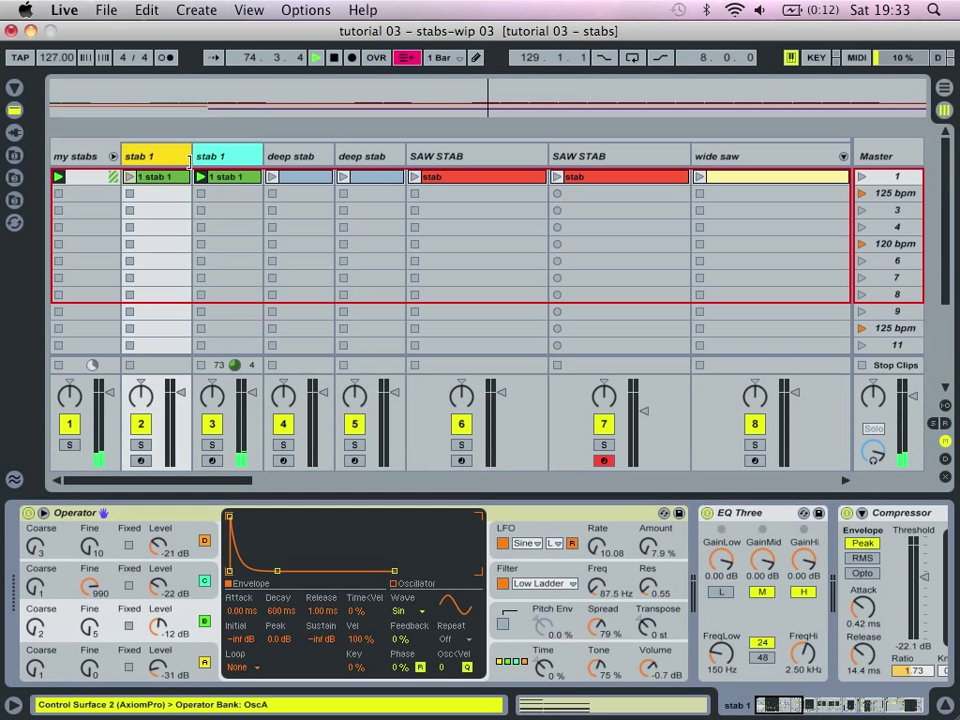
click(207, 163)
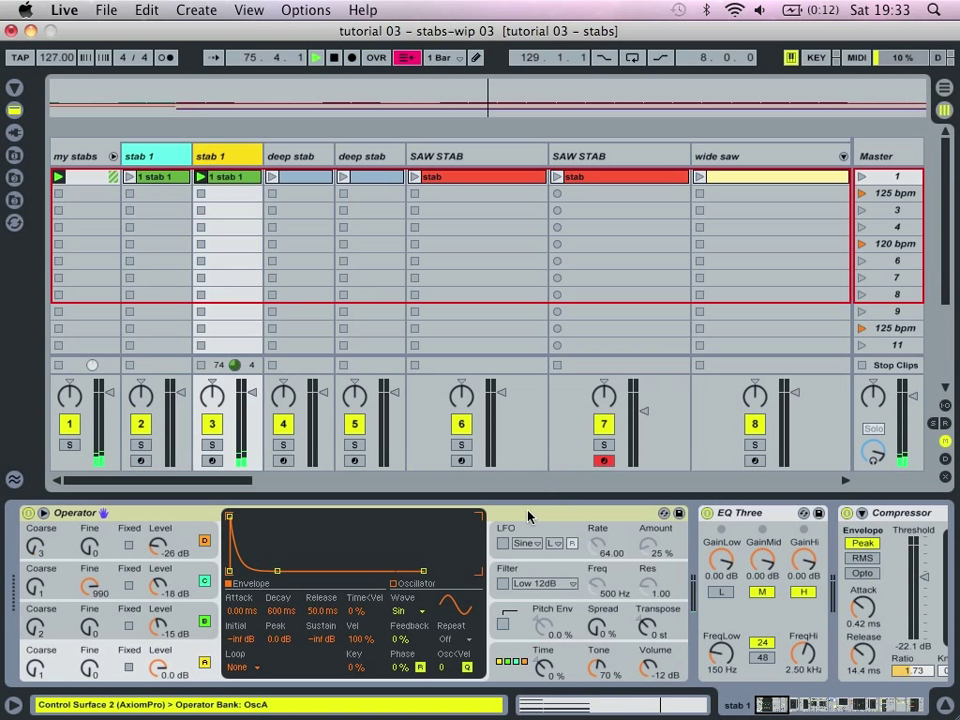
click(502, 543)
drag(597, 546, 652, 543)
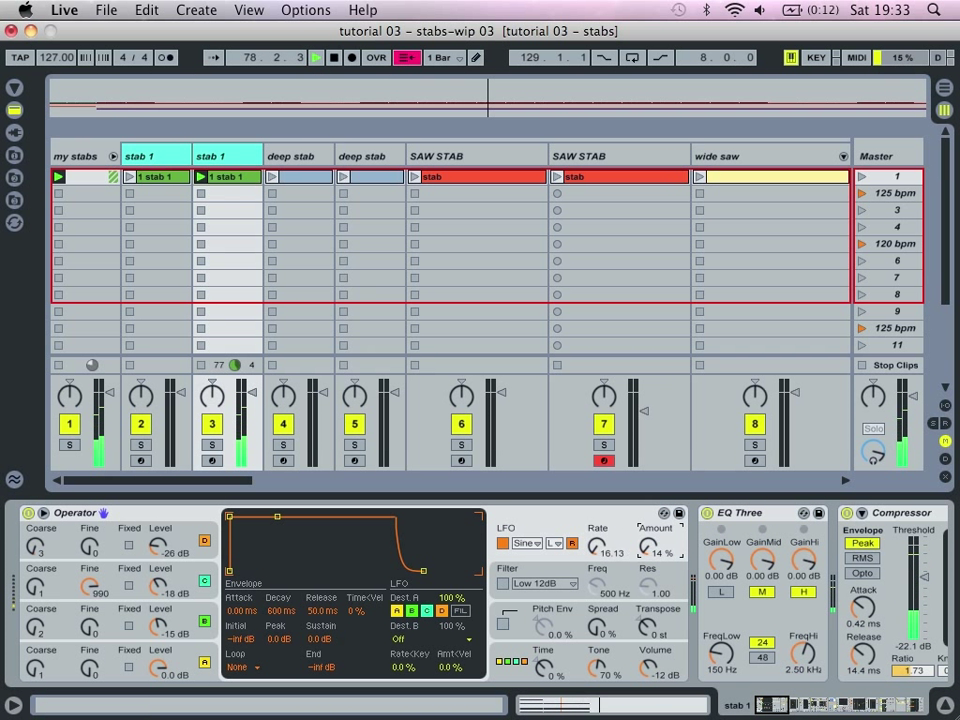
Enable Operator's filter, with its frequency at 95.2 Hz and its envelope amount at 49%
click(504, 584)
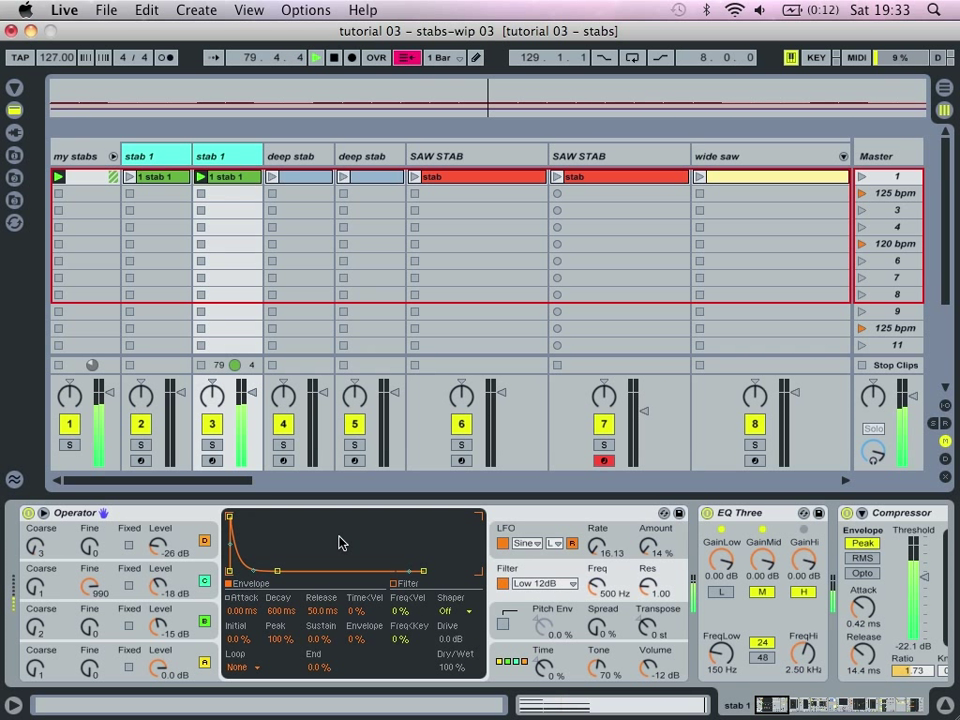
drag(604, 597, 604, 584)
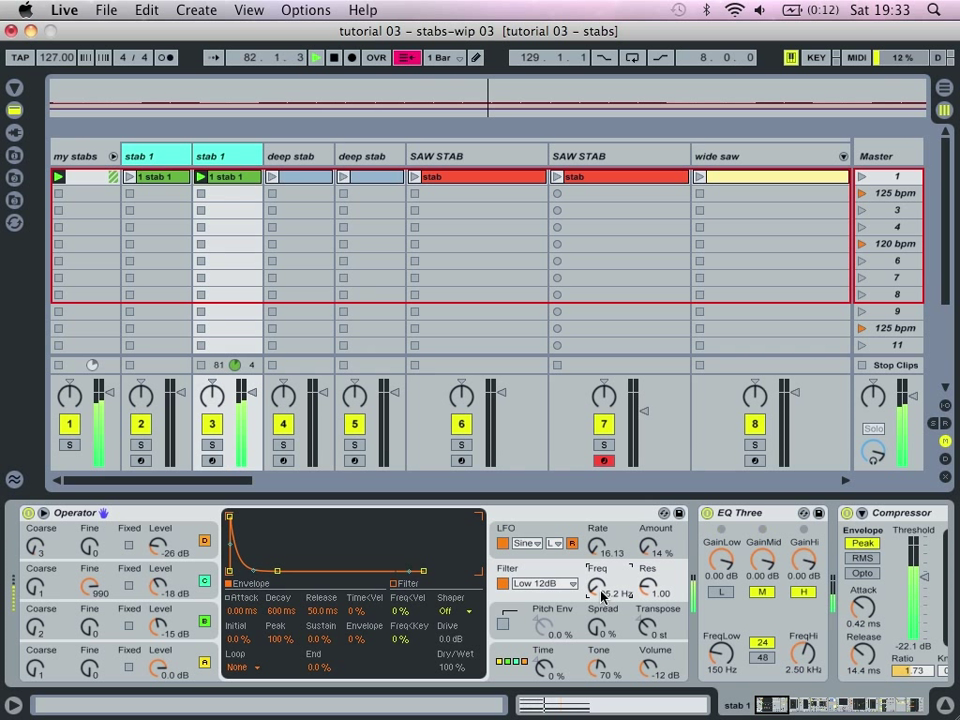
drag(355, 645, 355, 608)
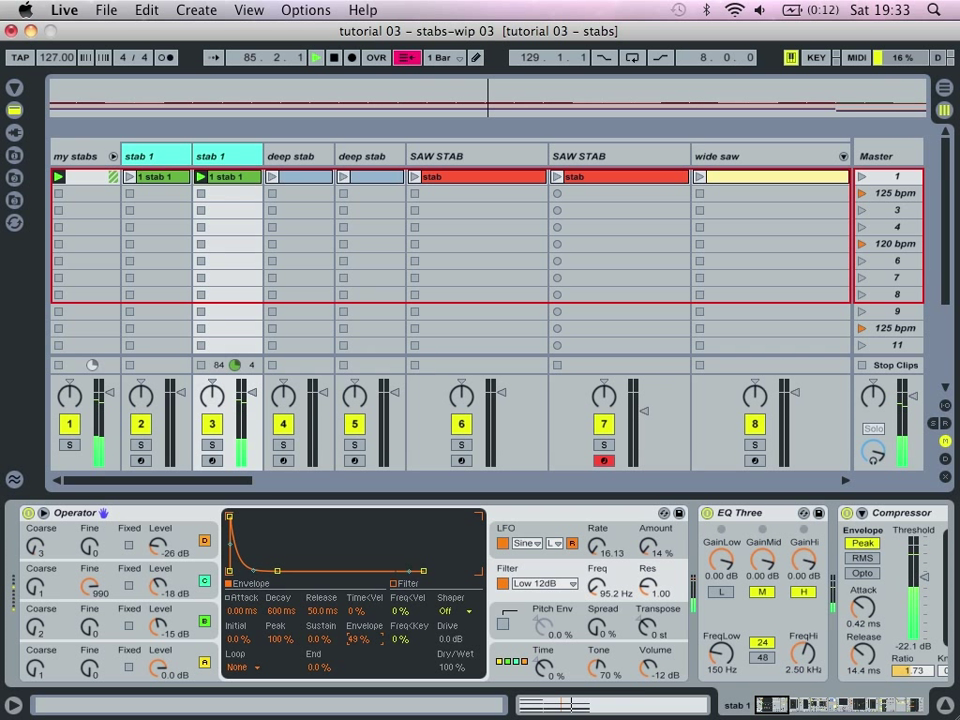
Check the original stab 1 track's filter envelope settings and lower oscillator A's level to -17 dB on the second stab 1 track
click(154, 152)
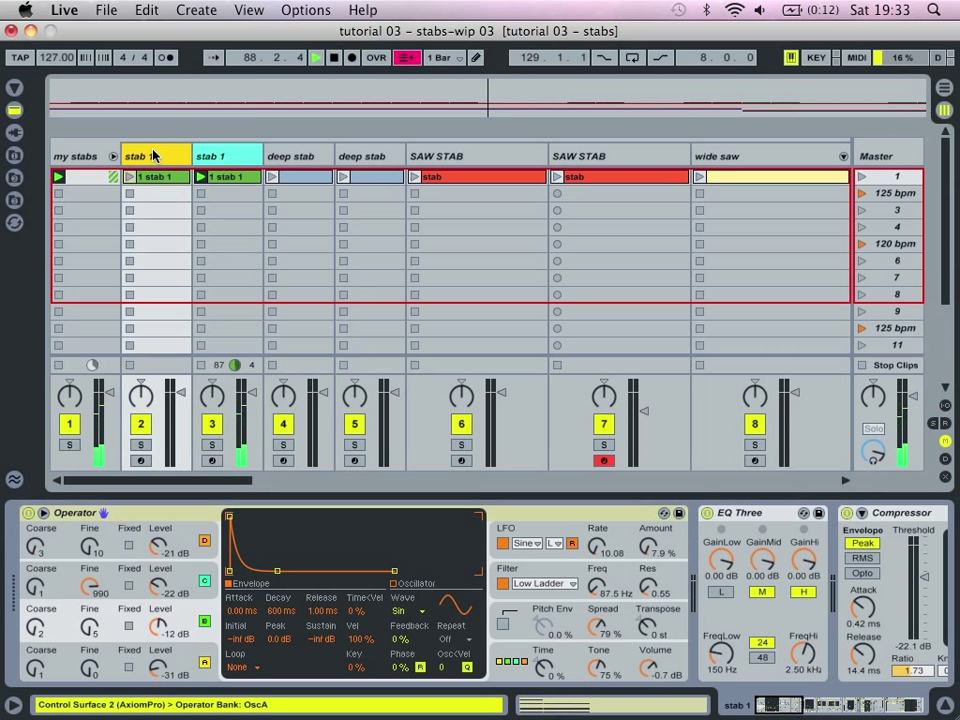
click(502, 586)
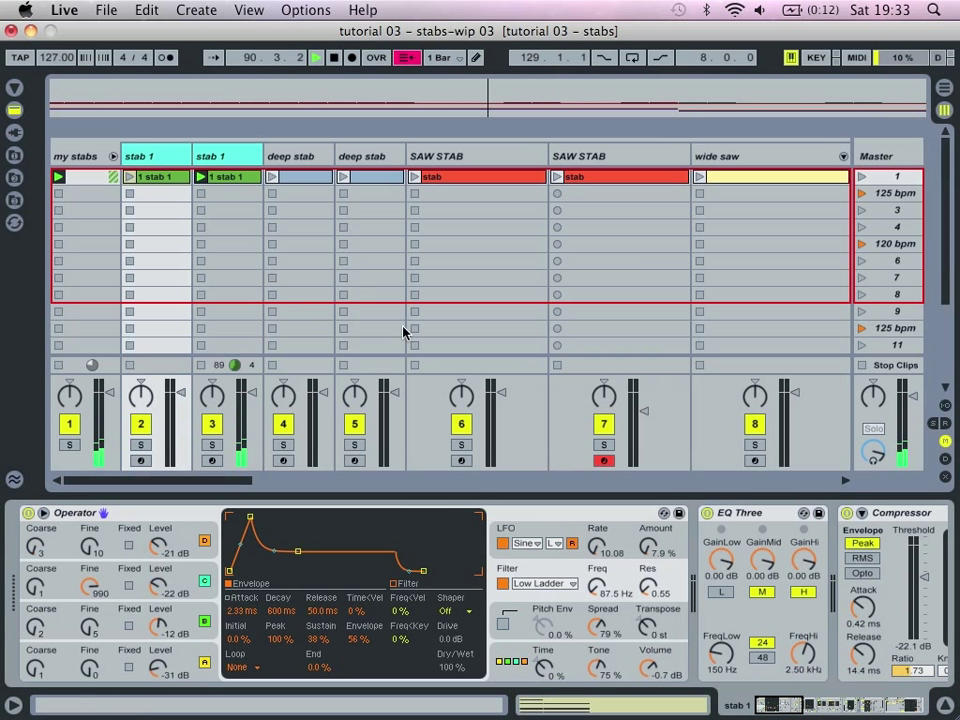
click(235, 153)
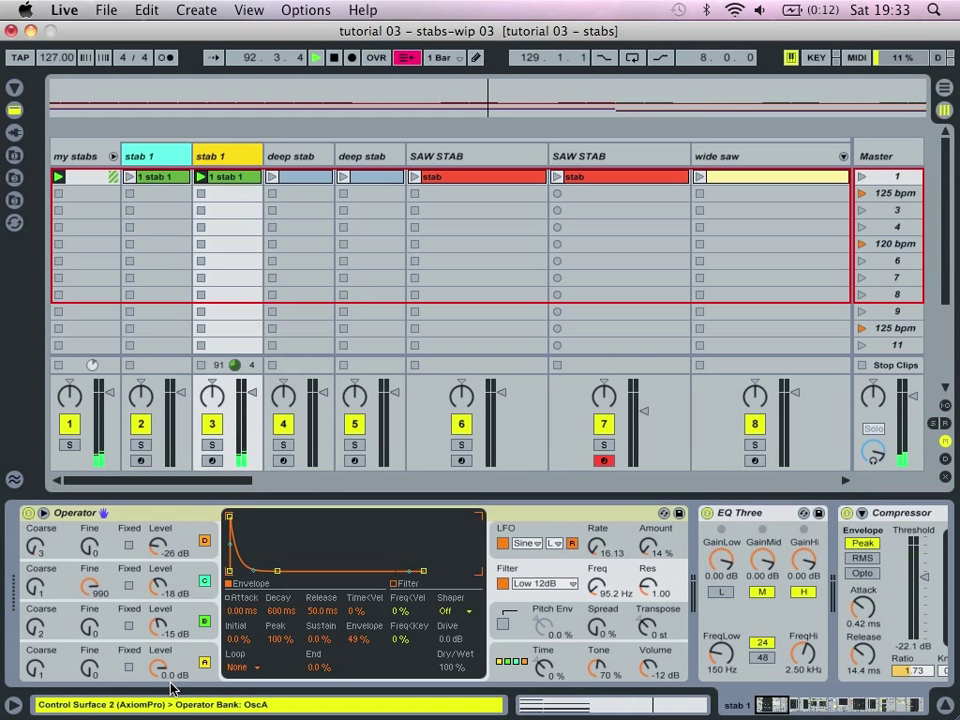
drag(157, 673, 157, 700)
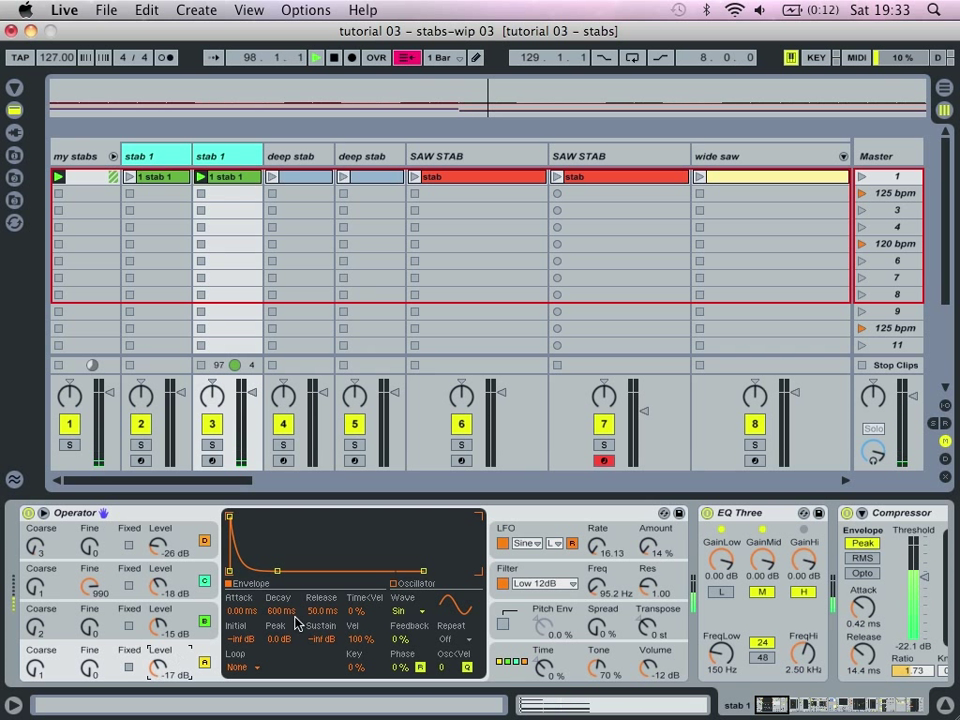
Examine the effects following Operator: EQ Three, Compressor, Chorus, Reverb and the Analog Warmth rack
scroll(318, 622, right, 5)
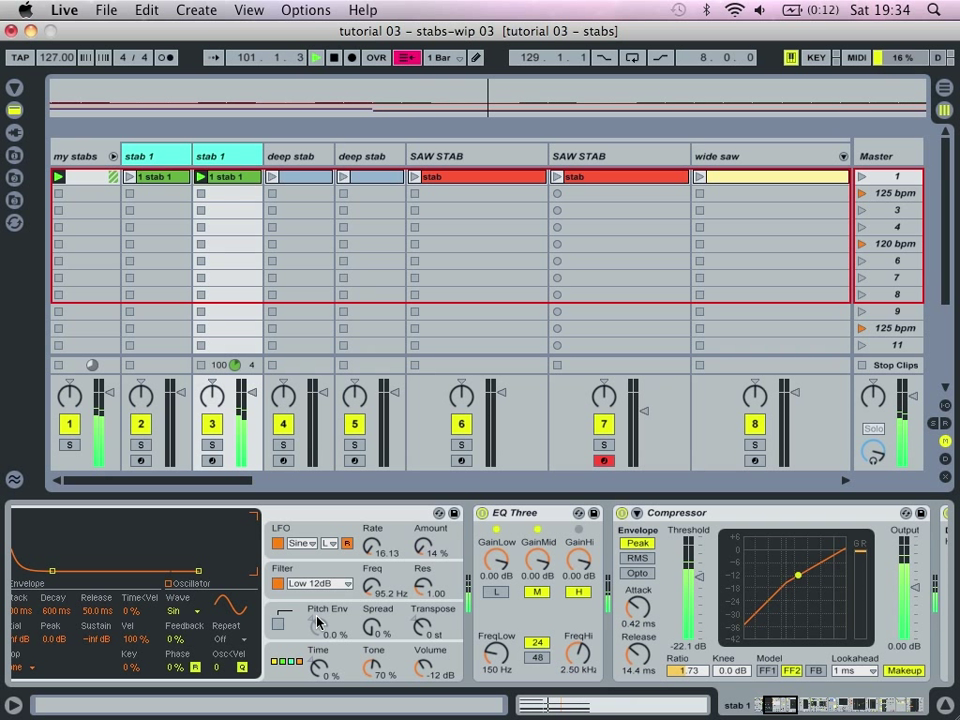
scroll(360, 612, right, 5)
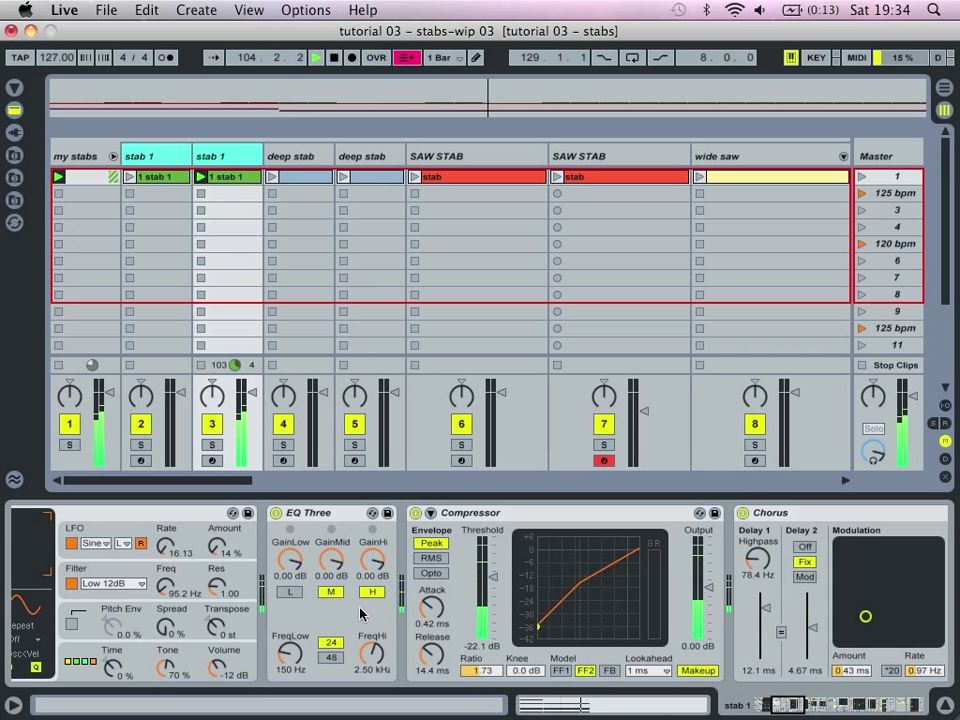
scroll(360, 613, right, 4)
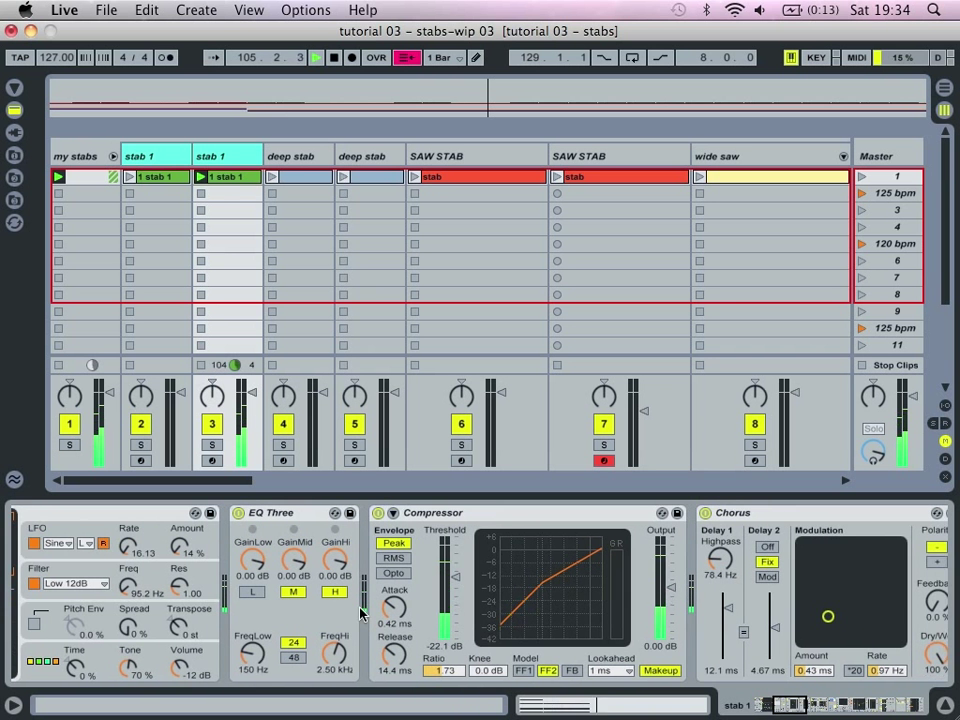
scroll(612, 446, right, 1)
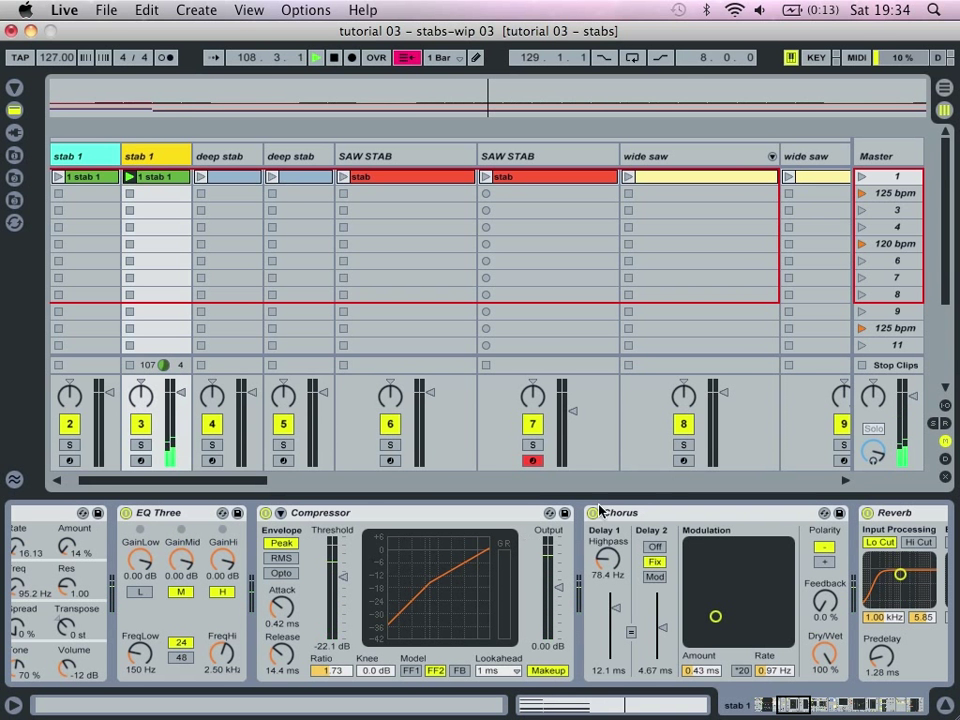
scroll(683, 467, right, 5)
scroll(683, 467, right, 1)
scroll(570, 578, right, 5)
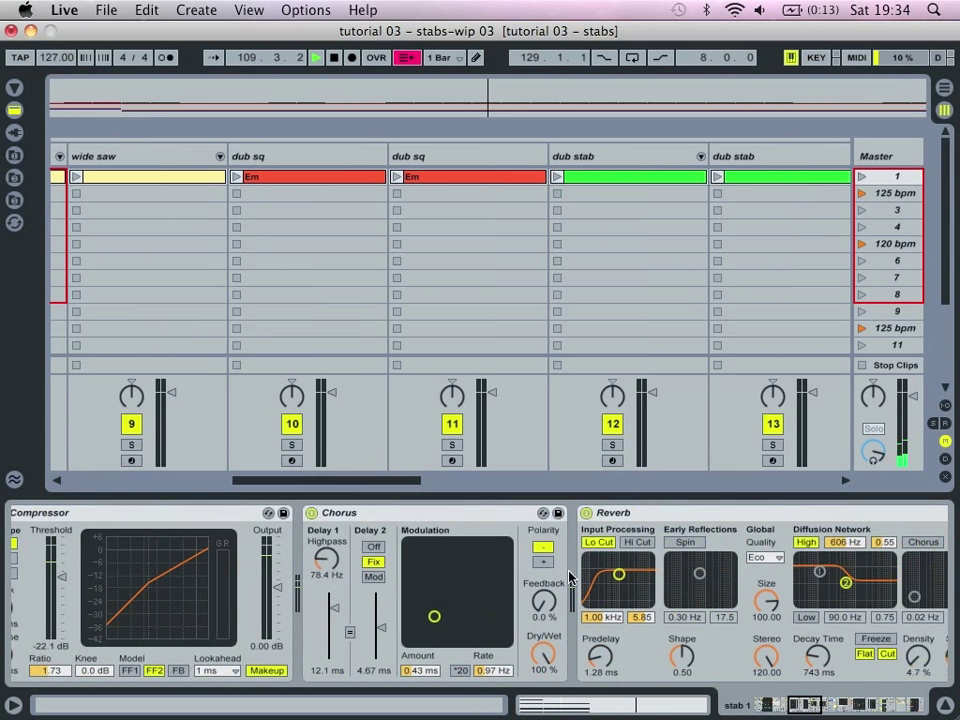
scroll(570, 578, right, 5)
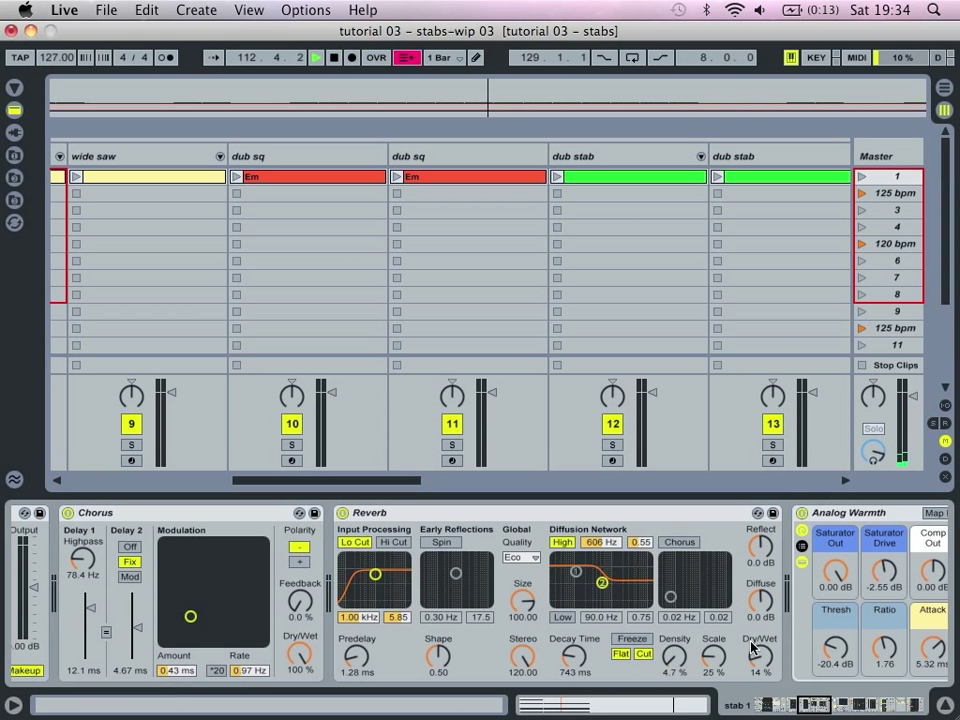
scroll(752, 648, right, 5)
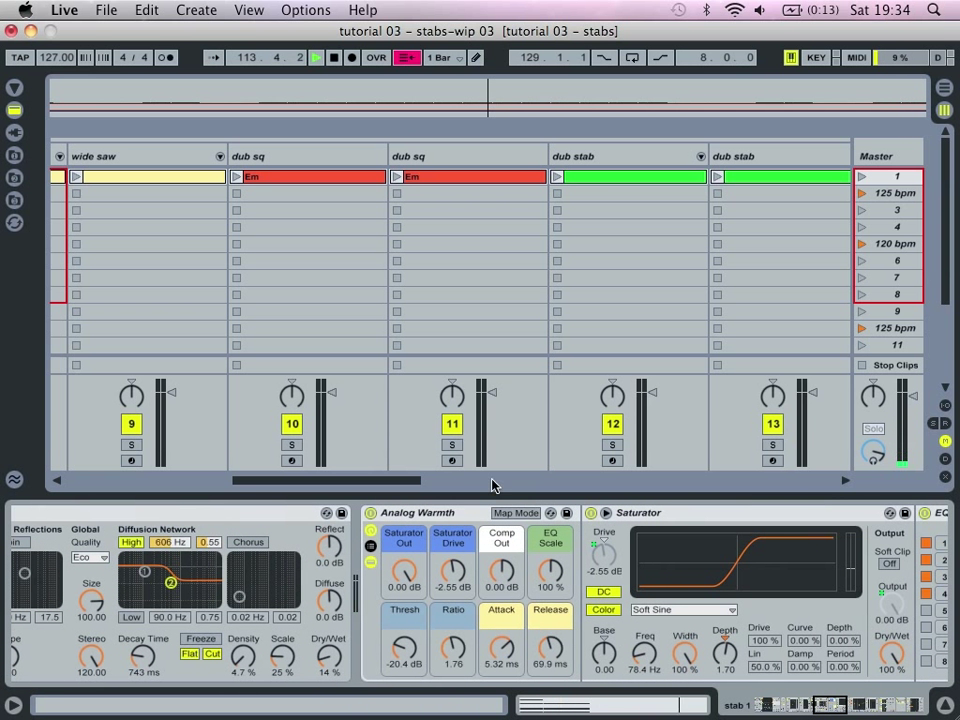
Collapse the Analog Warmth rack and examine the Filter Delay and Audio Effect Rack that follow it
double_click(445, 514)
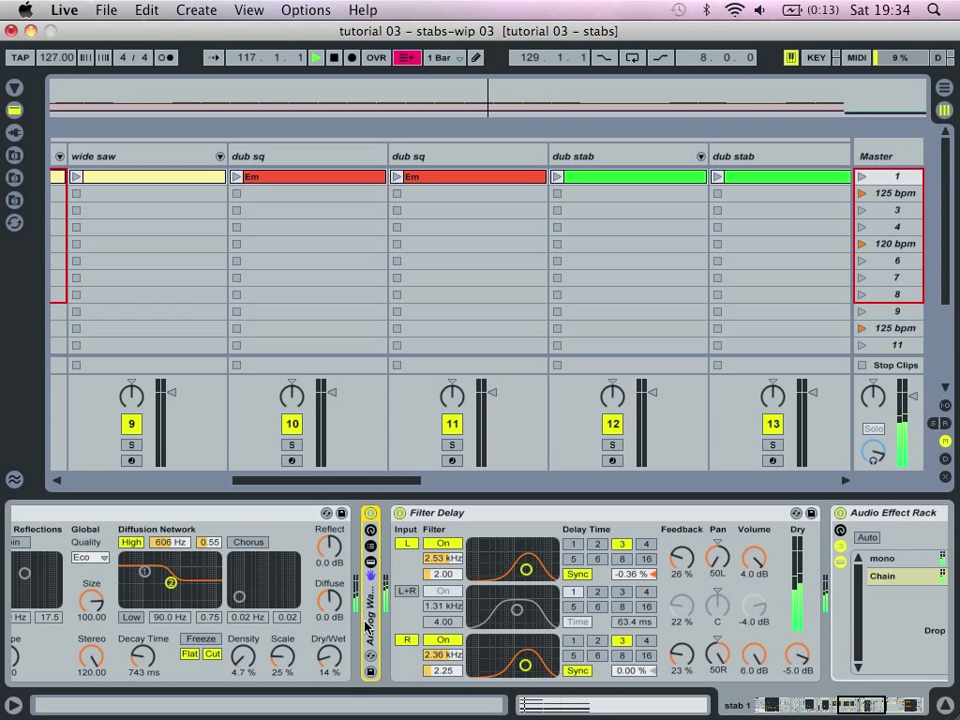
scroll(400, 622, right, 5)
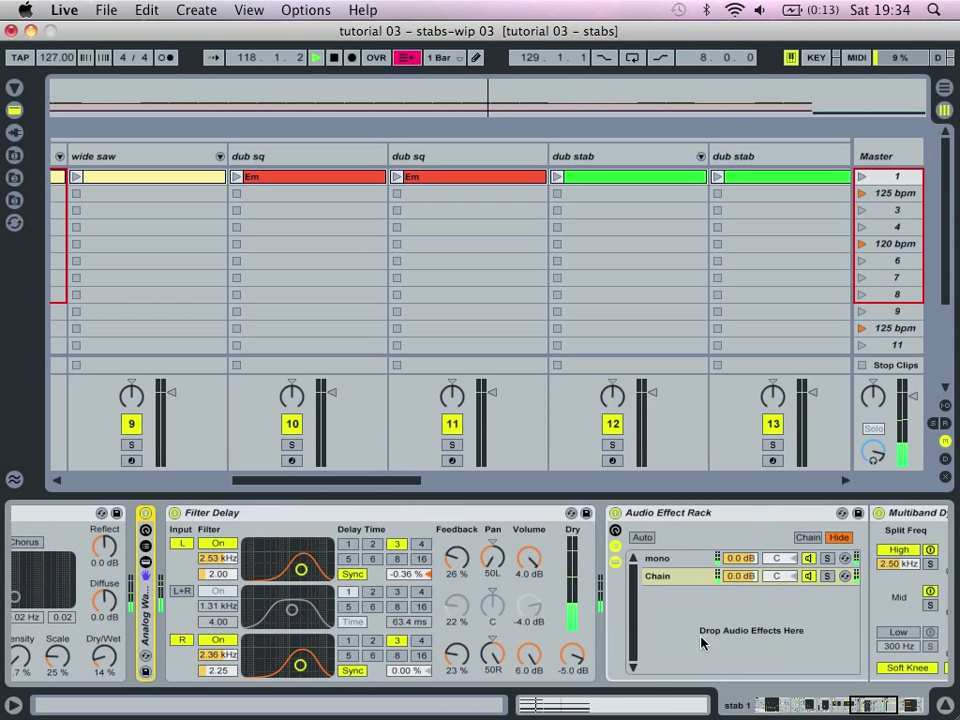
scroll(720, 630, right, 7)
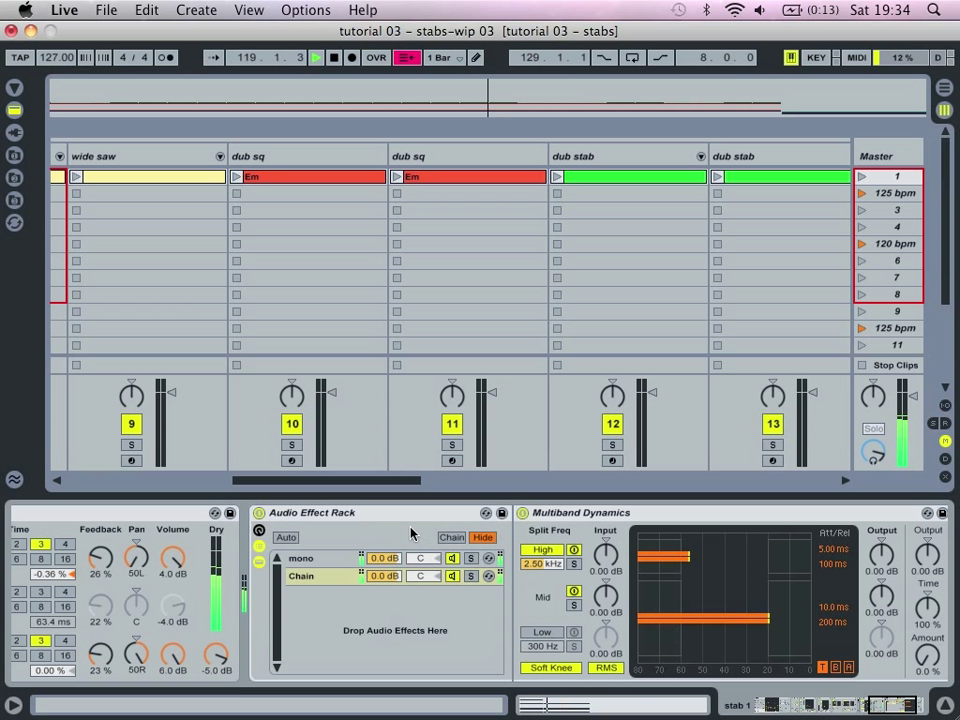
Examine the Multiband Dynamics and Utility devices in the Audio Effect Rack's mono chain, switching Utility off and back on
click(312, 560)
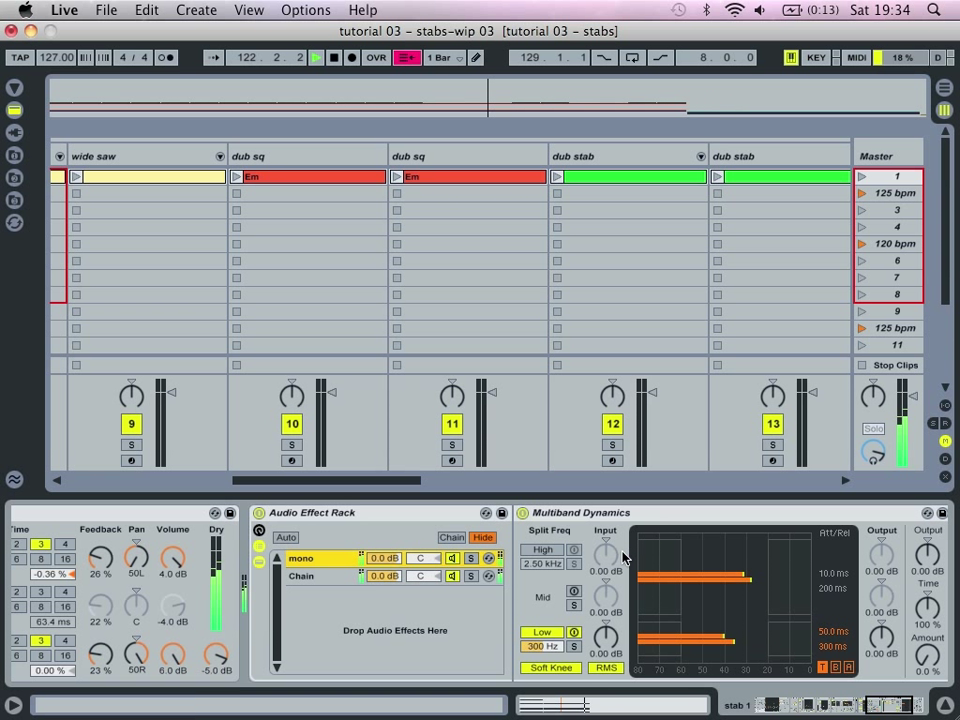
scroll(615, 580, right, 3)
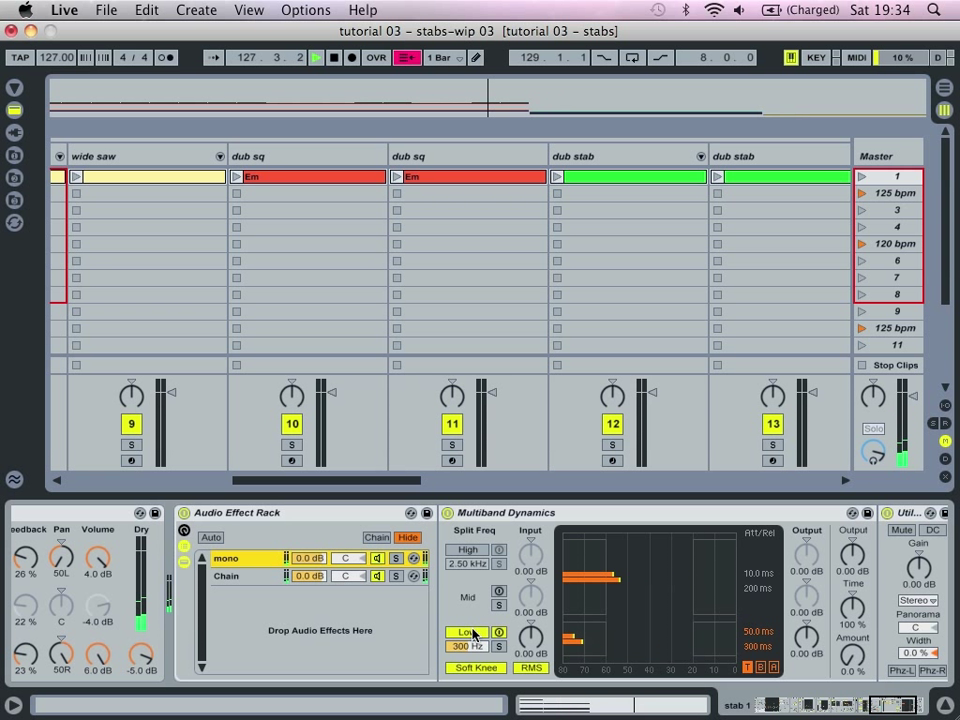
scroll(473, 633, right, 3)
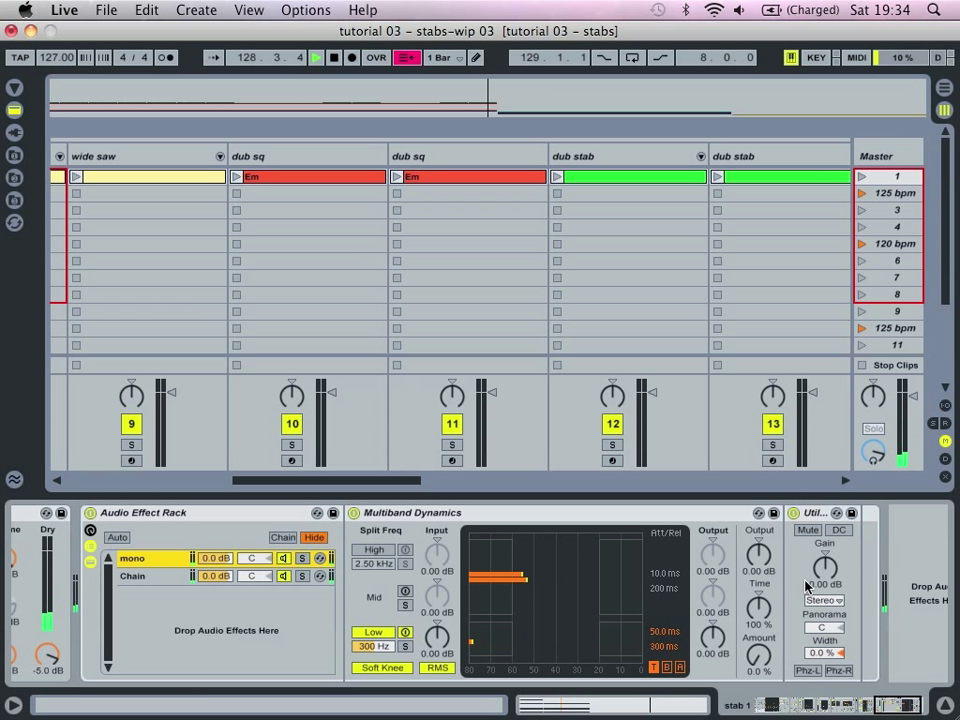
click(794, 513)
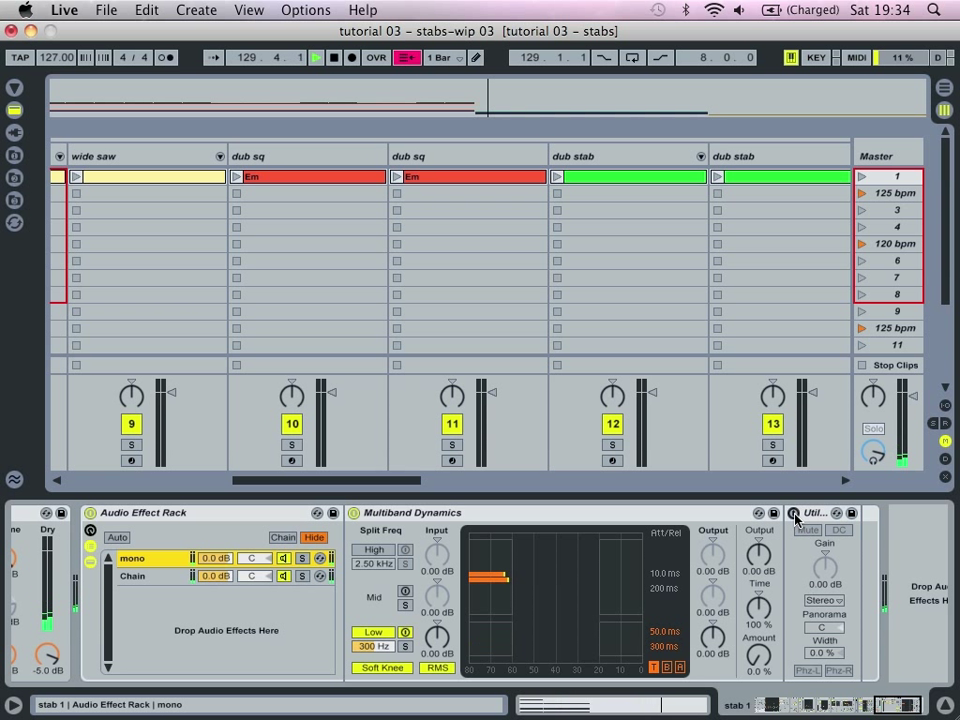
click(794, 513)
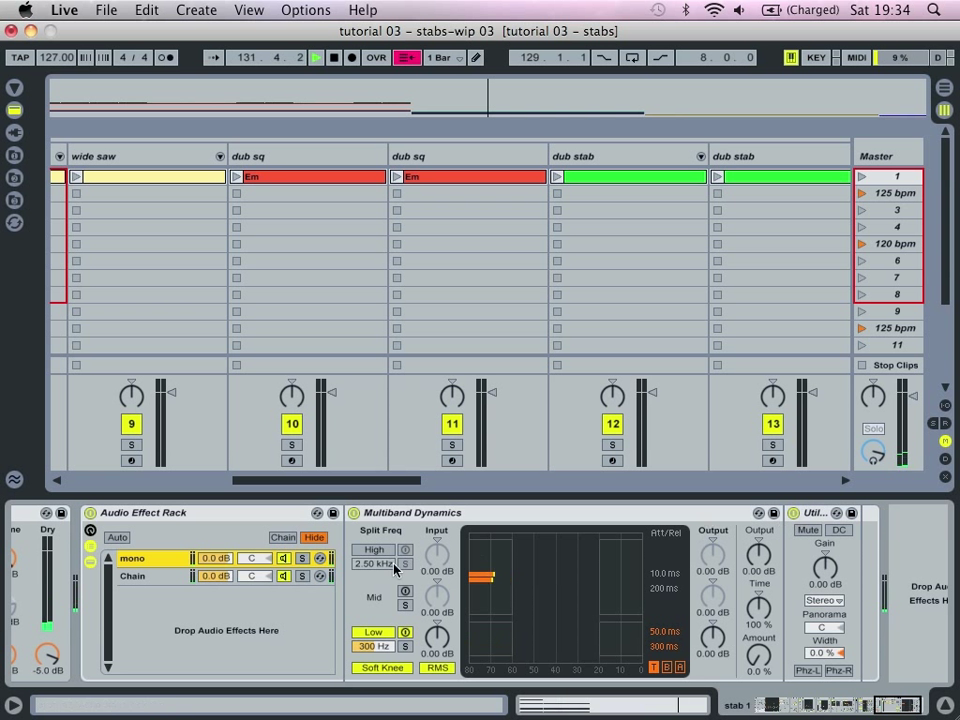
In the Audio Effect Rack's second chain, set the Multiband Dynamics high split frequency to 300 Hz and turn off the mid band
click(167, 580)
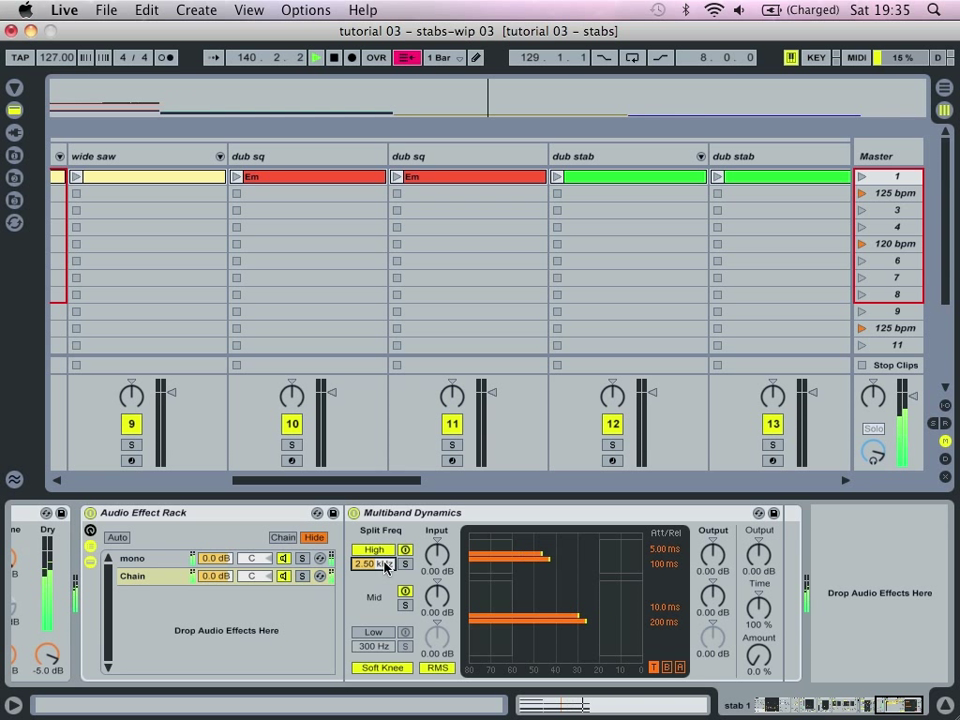
drag(385, 567, 385, 620)
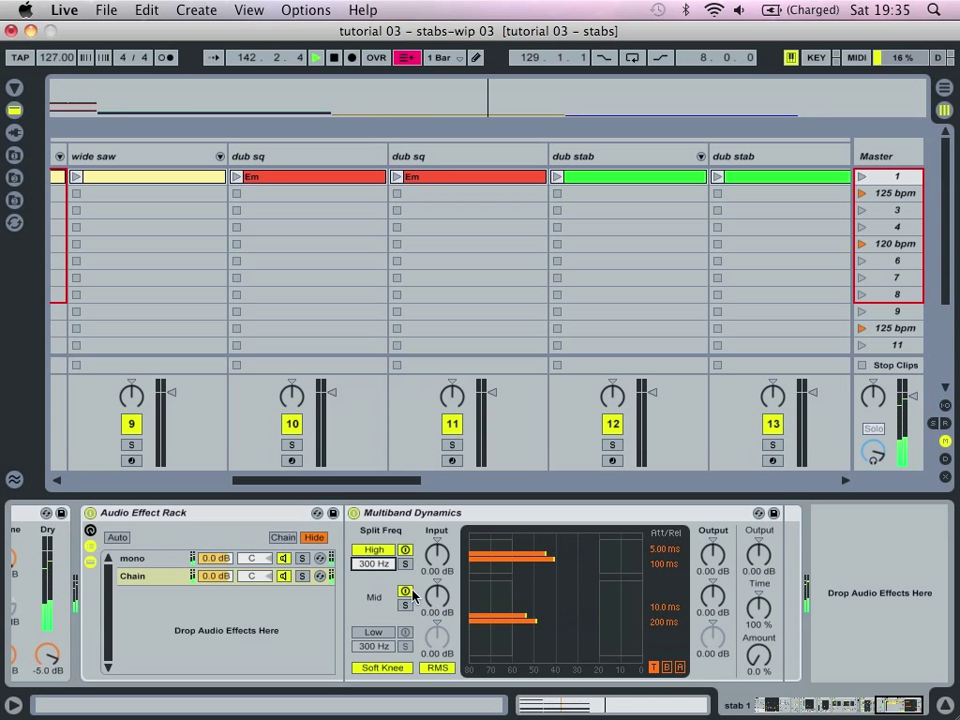
click(405, 592)
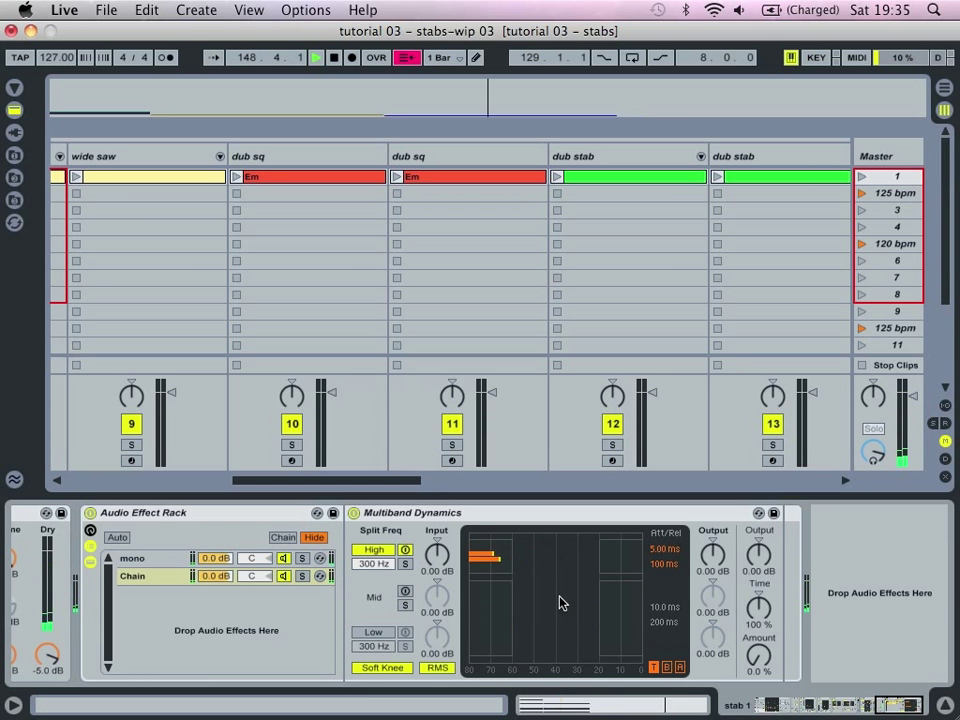
Return to Operator at the start of the stab 1 device chain and to the first tracks, and stop all playing clips
scroll(563, 602, left, 10)
scroll(561, 600, left, 4)
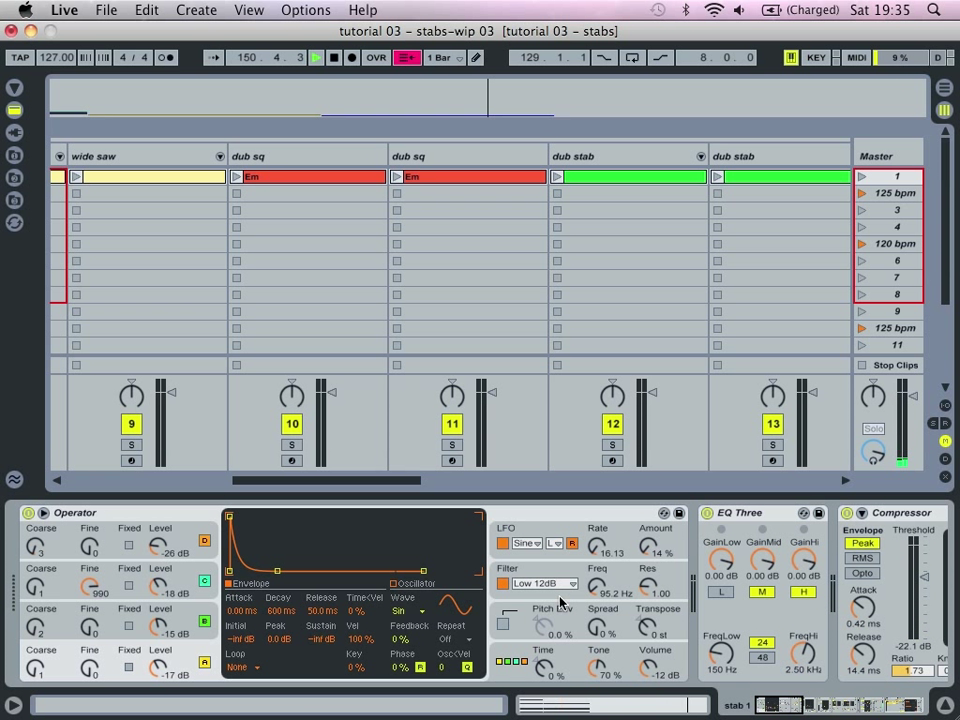
scroll(332, 274, left, 8)
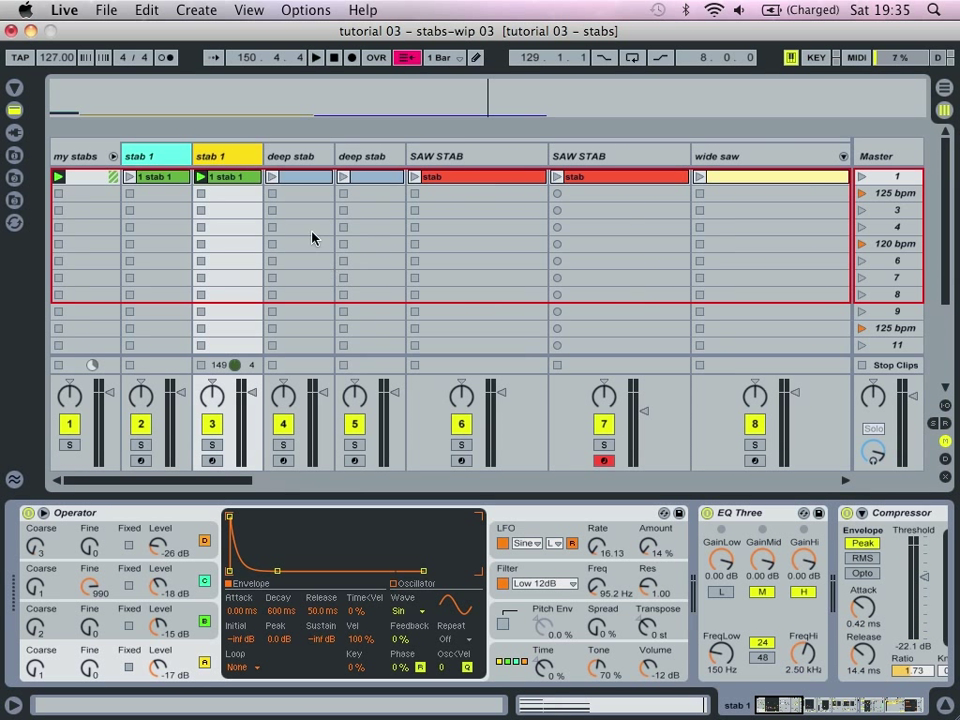
click(860, 367)
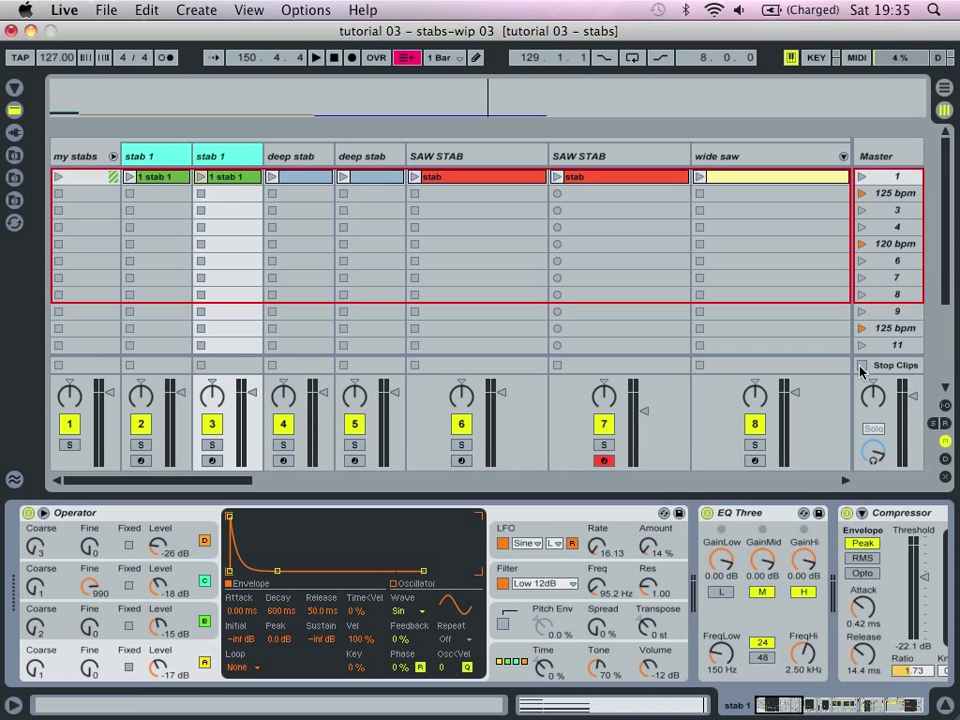
Play the clip on the first deep stab track and look at its MIDI notes
click(271, 155)
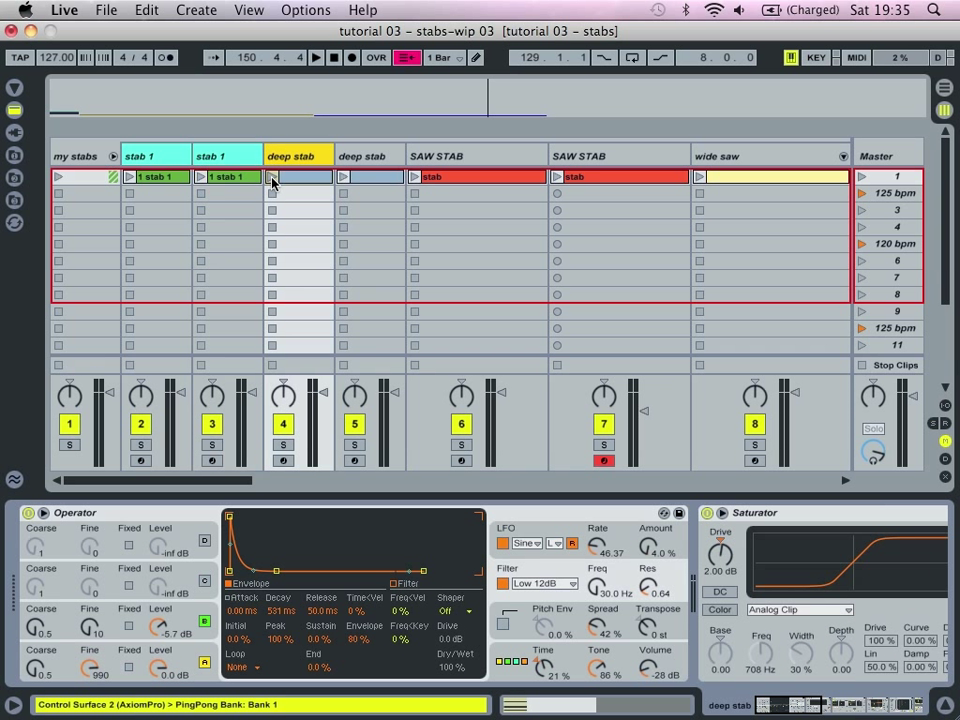
click(272, 179)
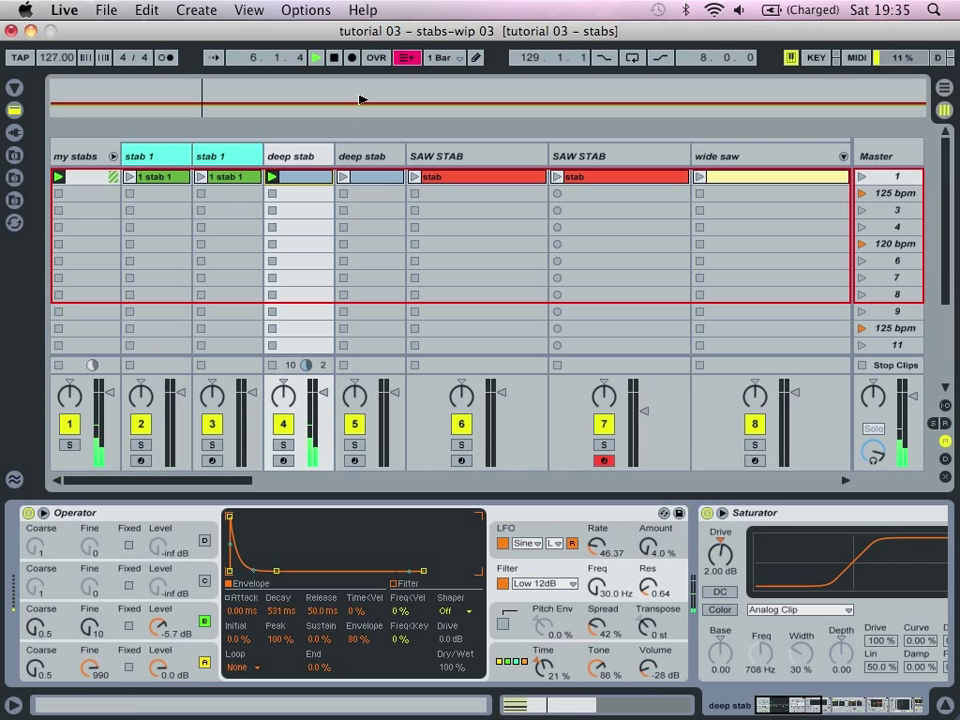
double_click(302, 177)
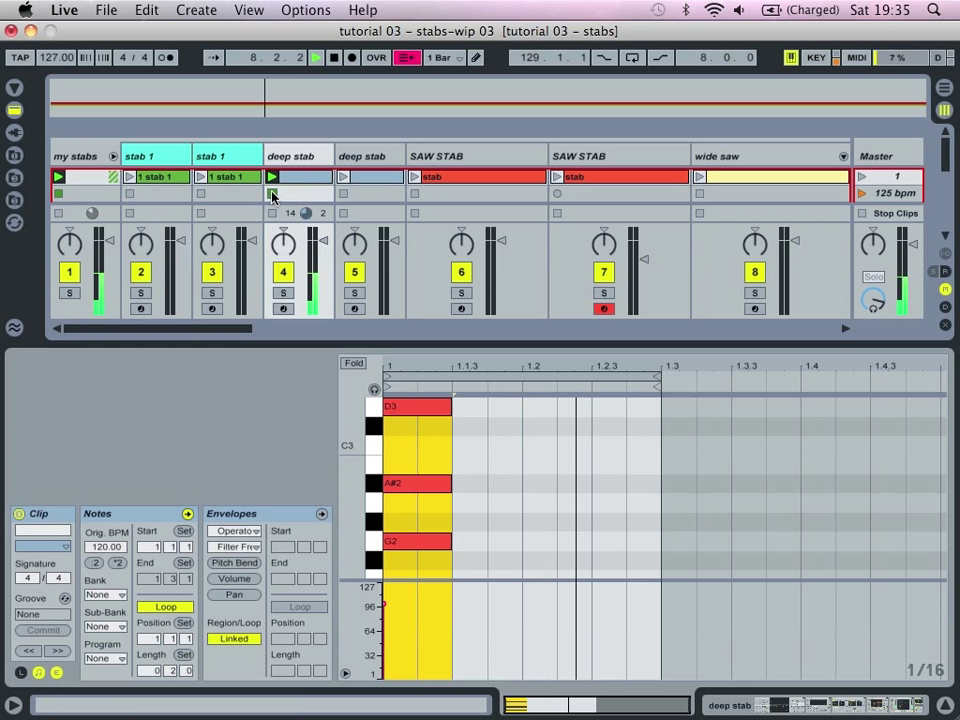
Show the device chain of the second deep stab track and launch that track's clip
click(350, 160)
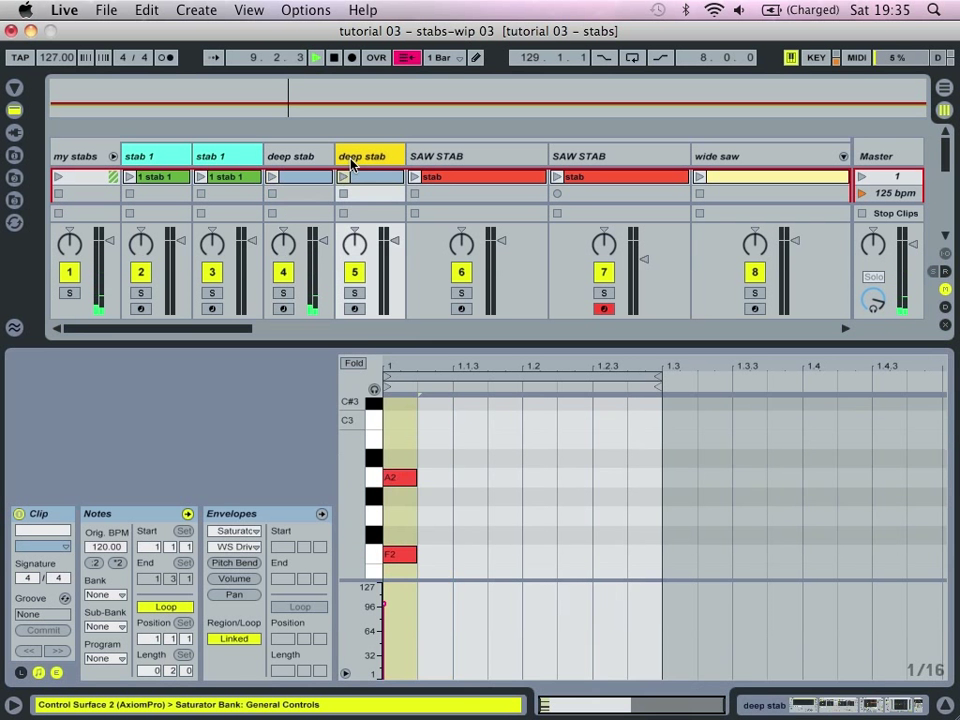
click(350, 163)
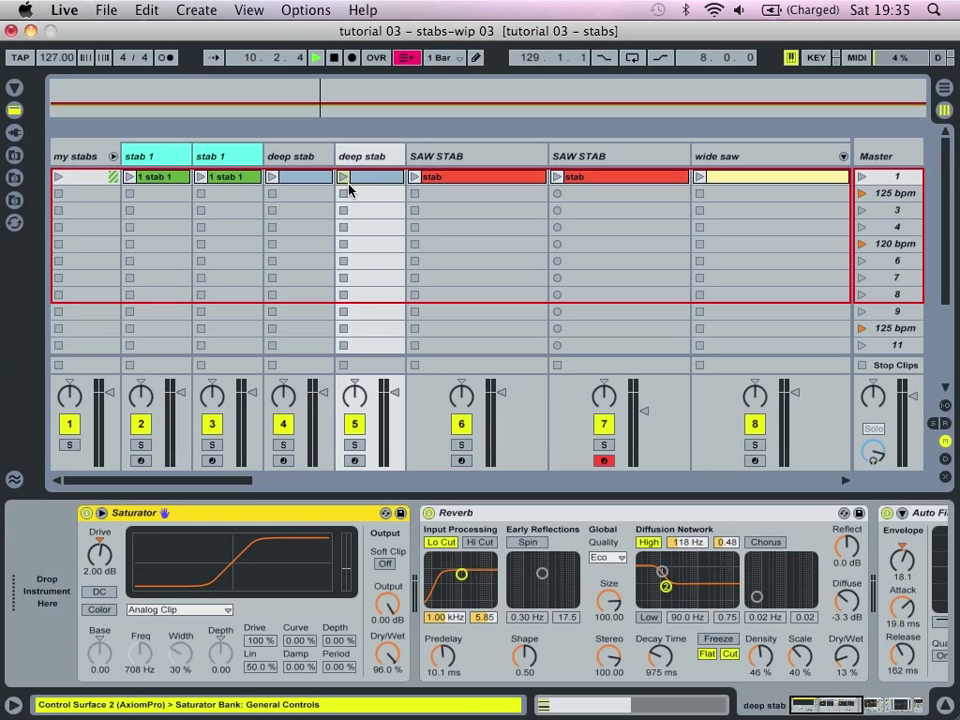
click(344, 177)
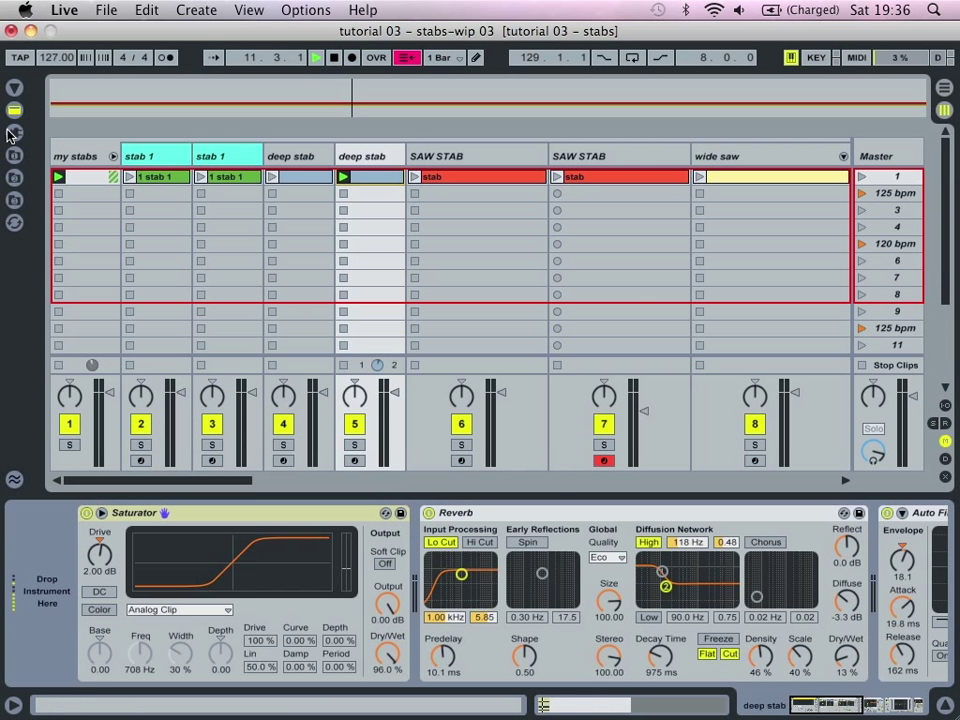
Add Operator before Saturator on the second deep stab track, and set oscillator A's sustain to -inf dB and its wave to Square 8
click(14, 88)
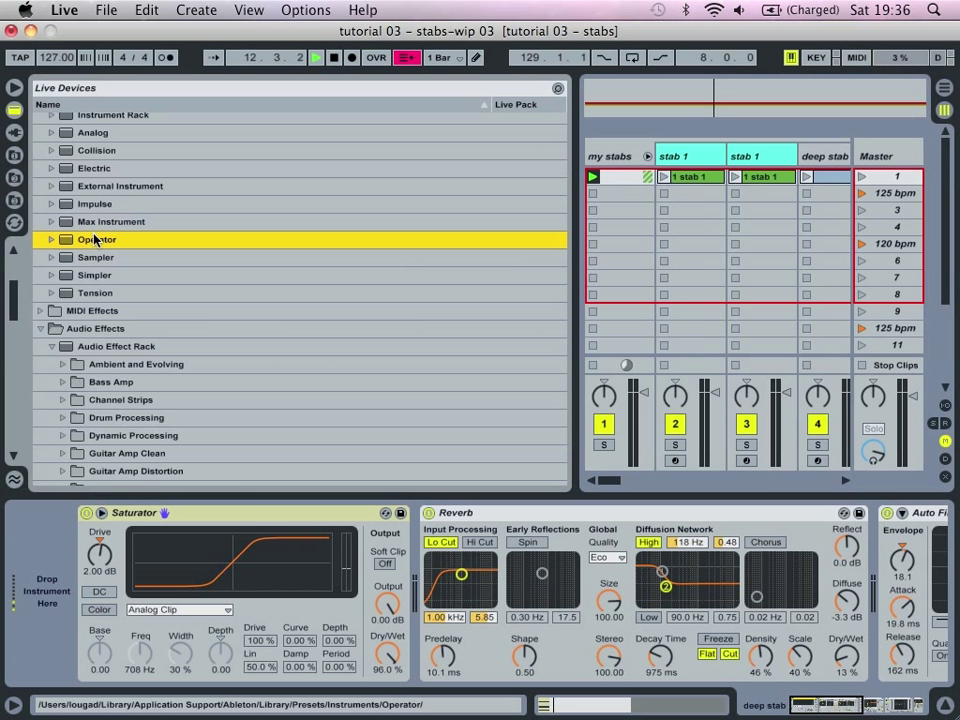
drag(90, 250, 81, 532)
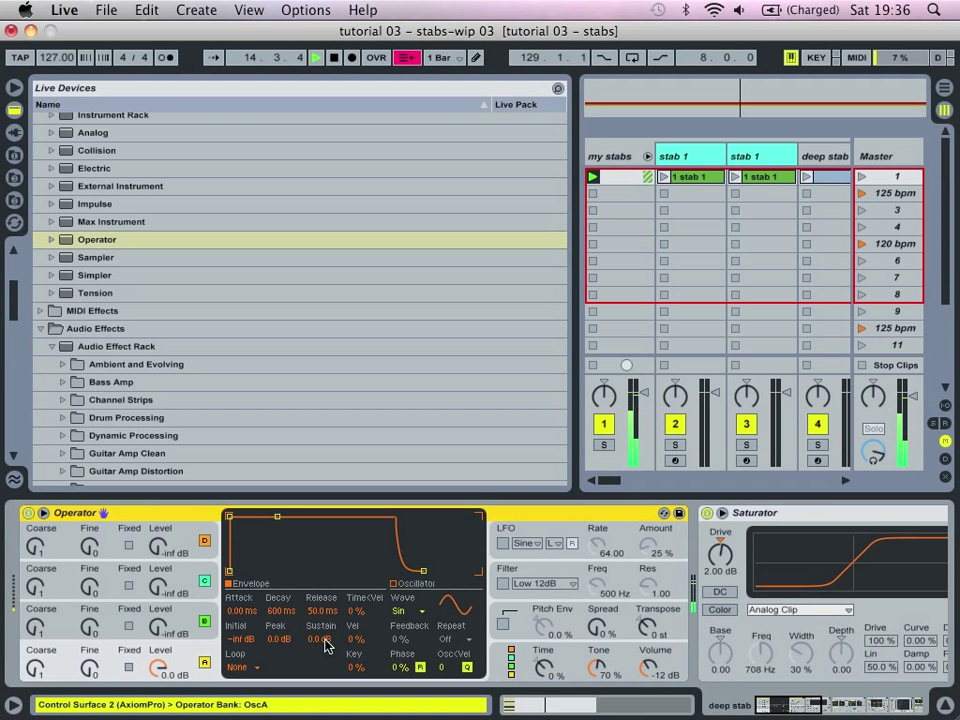
drag(322, 640, 322, 690)
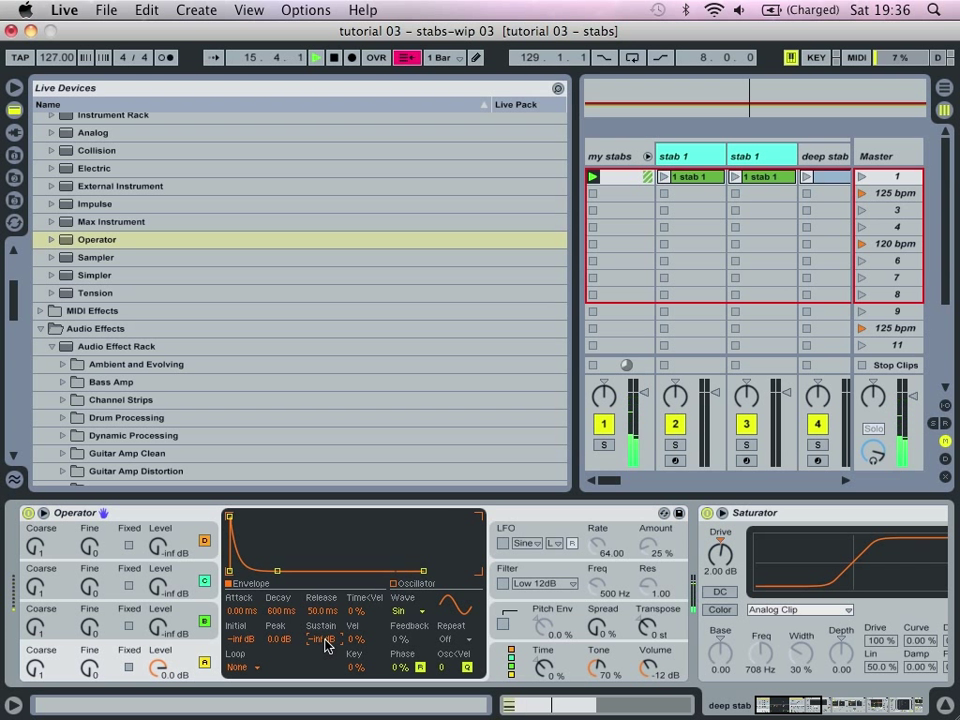
click(410, 612)
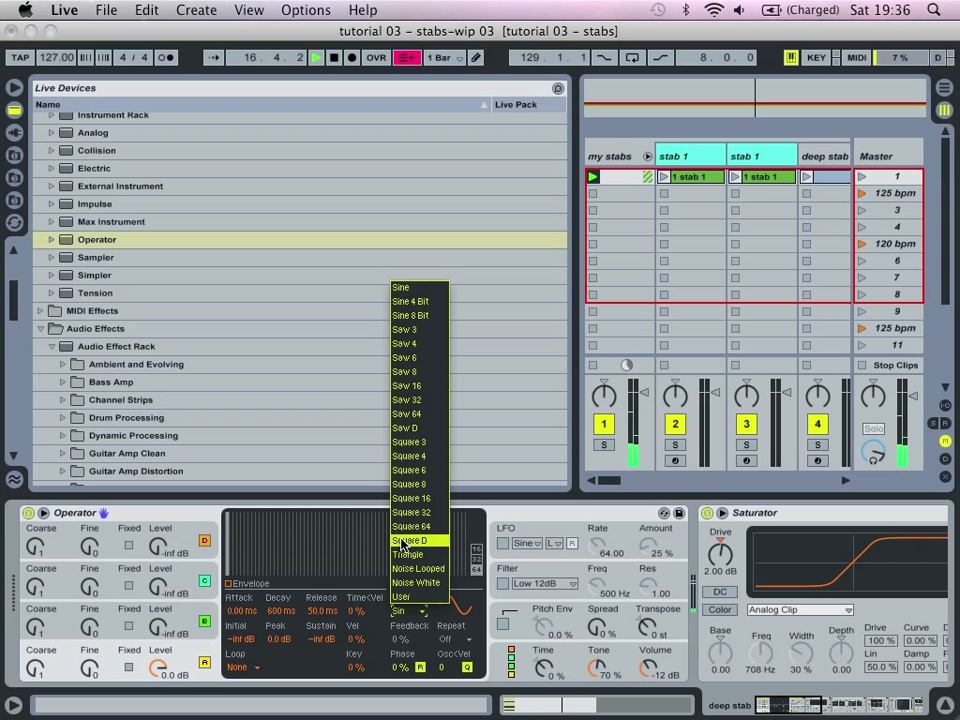
click(414, 484)
Set Operator's algorithm to the one with all four oscillators in parallel and turn off oscillators C and D
click(493, 676)
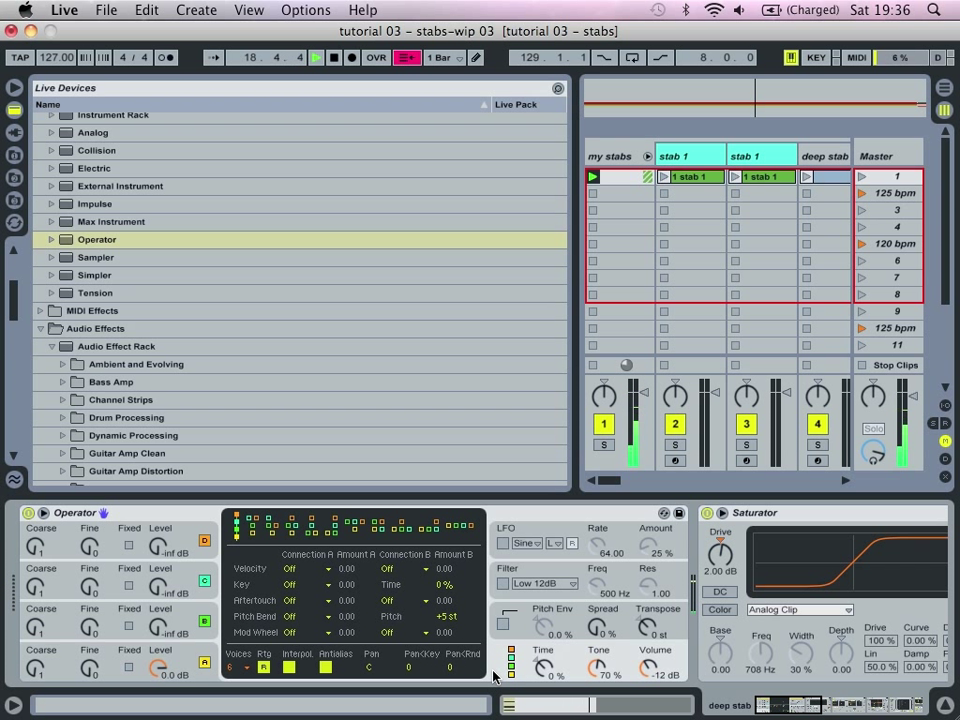
click(452, 527)
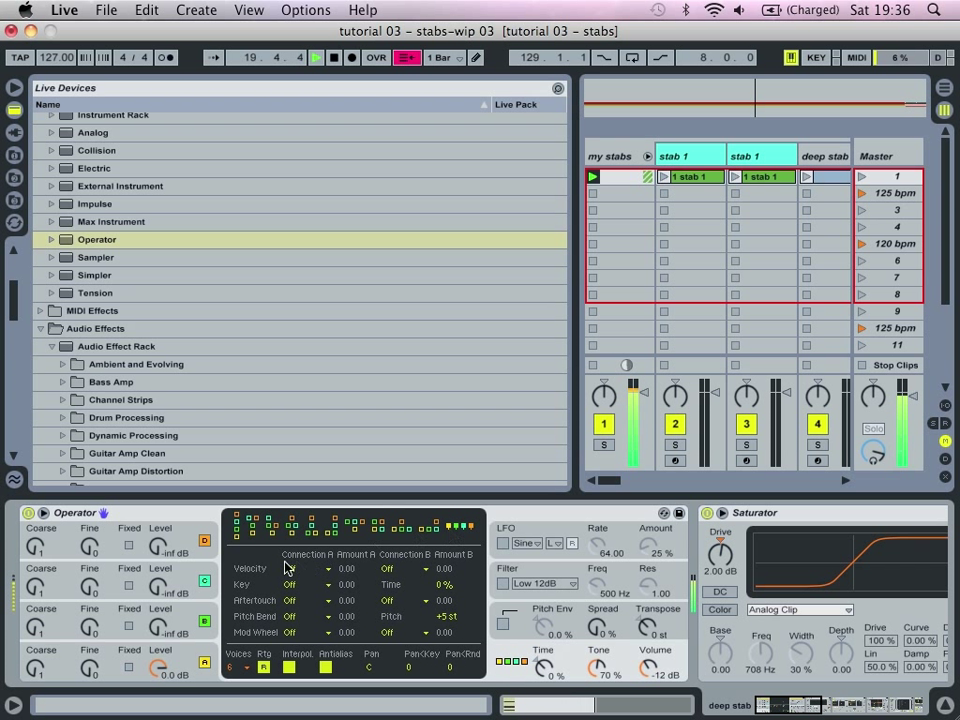
click(222, 655)
click(222, 618)
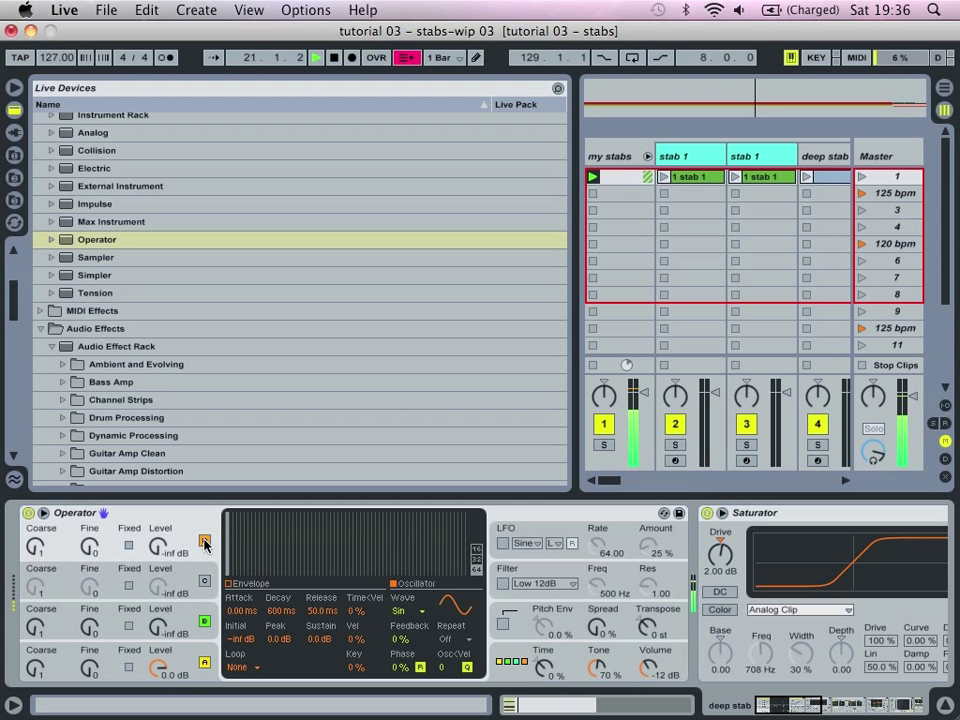
Tune oscillator A to coarse 0.5 and fine 990
click(209, 647)
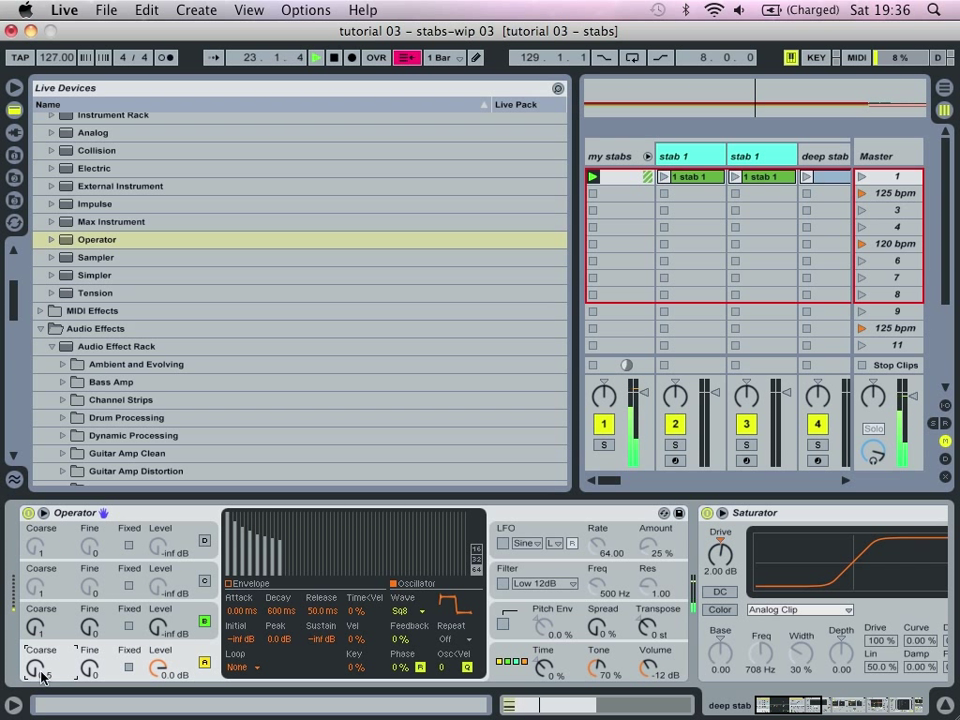
click(211, 607)
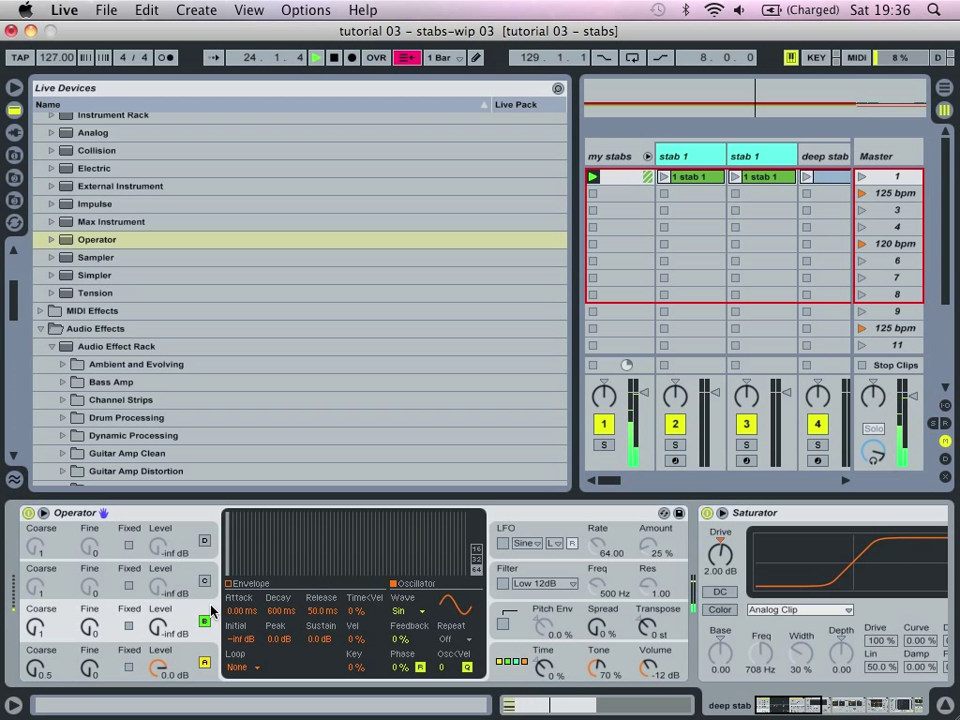
click(90, 660)
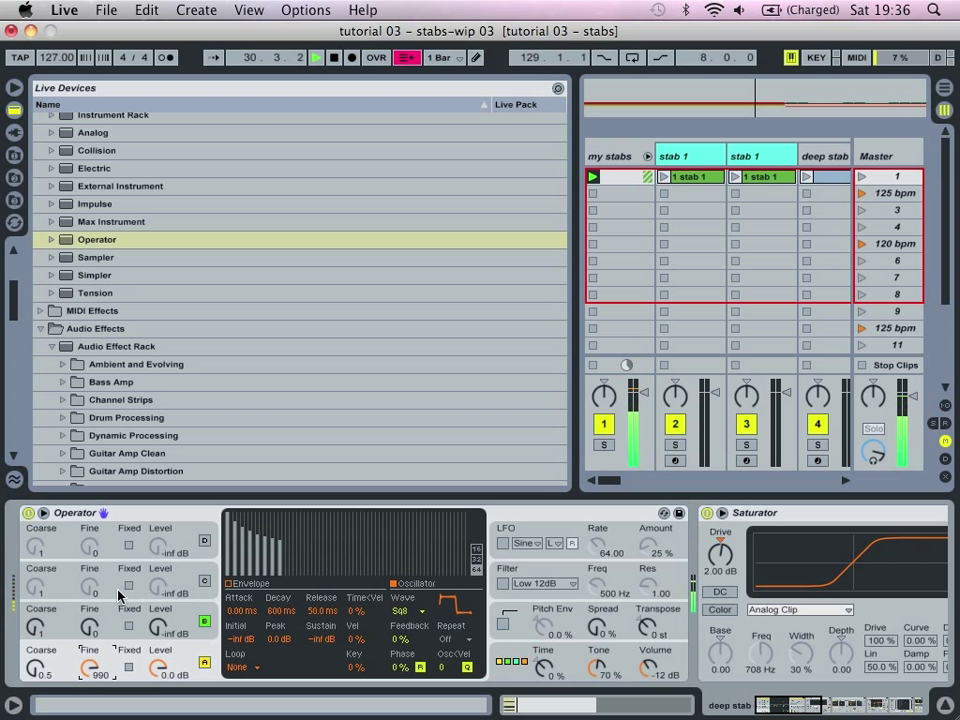
Set oscillator B's coarse tuning to 0.5, its sustain to -inf dB and its level to 0.0 dB
click(33, 627)
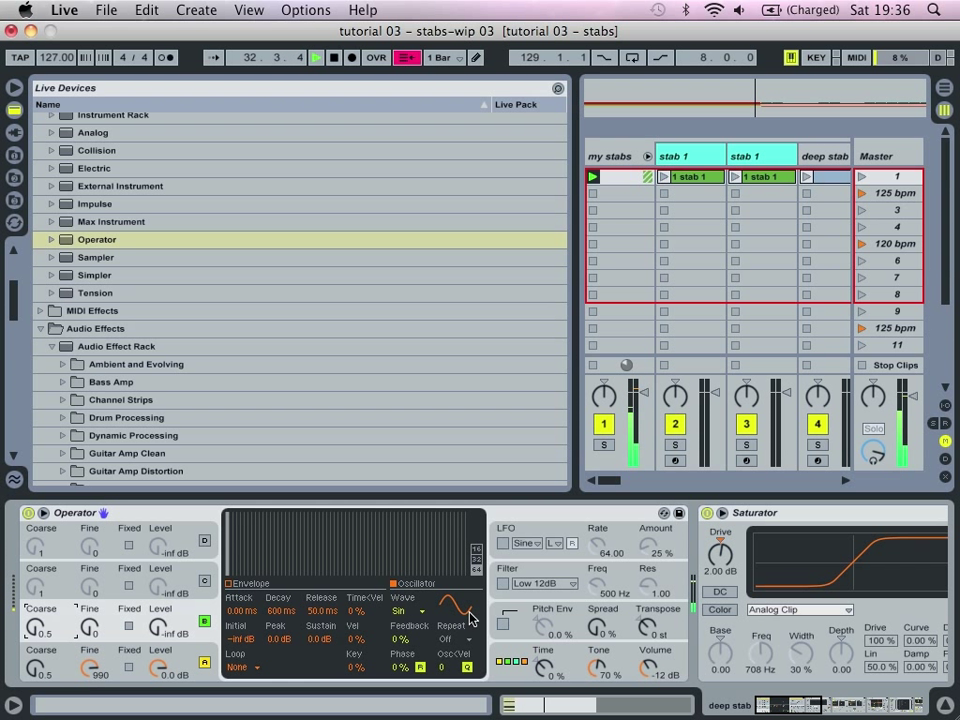
right_click(200, 638)
click(280, 568)
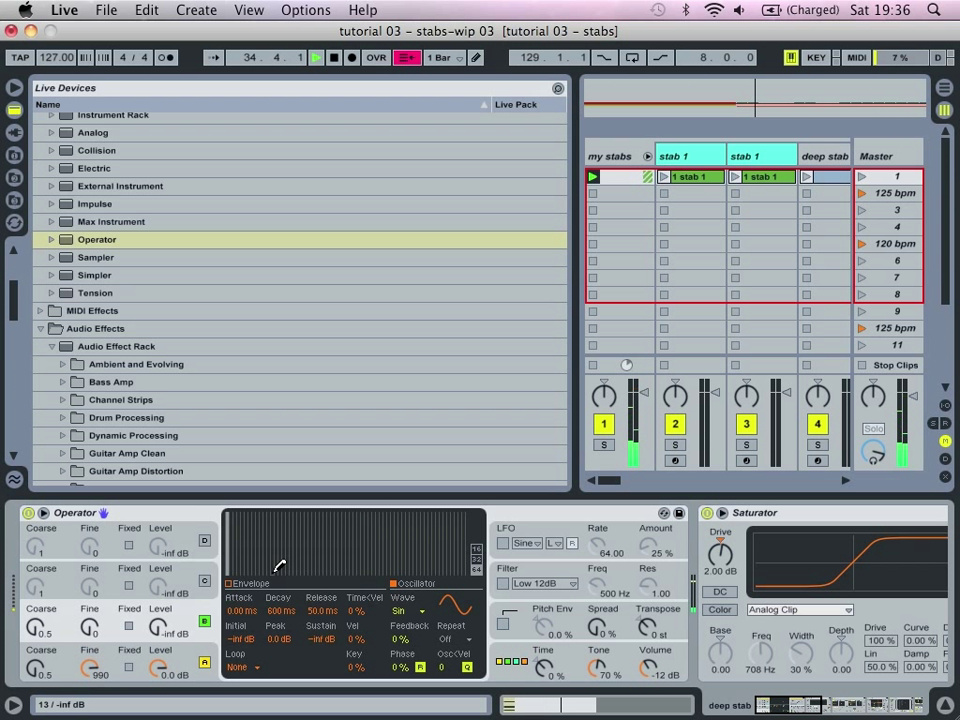
drag(157, 628, 157, 585)
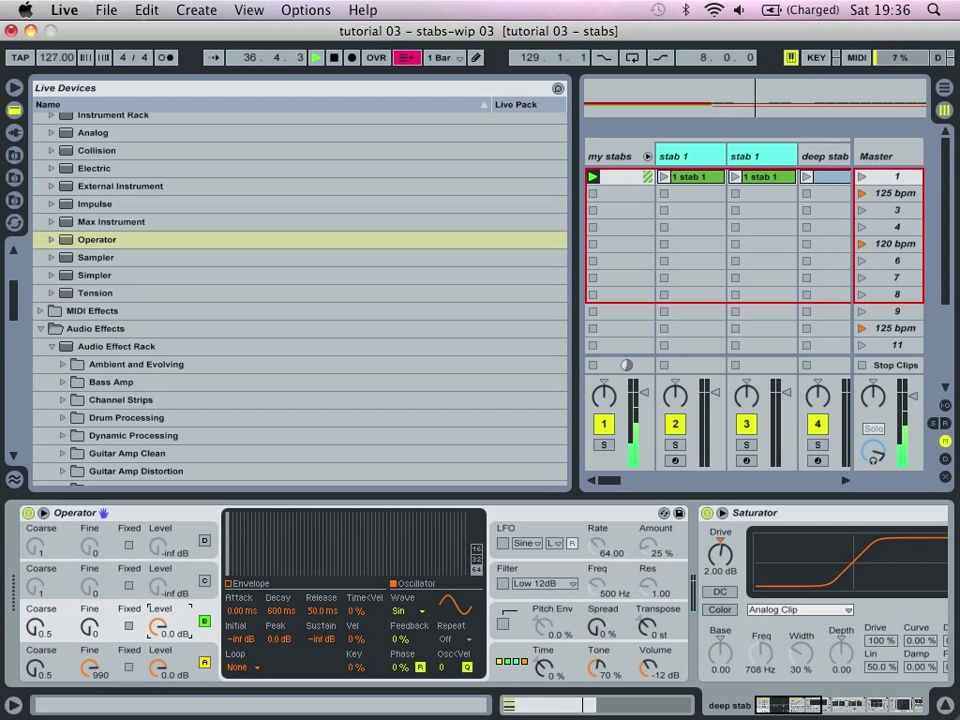
Give oscillator B a Square D wave, a 376 ms decay and a fine tuning of 10
click(406, 611)
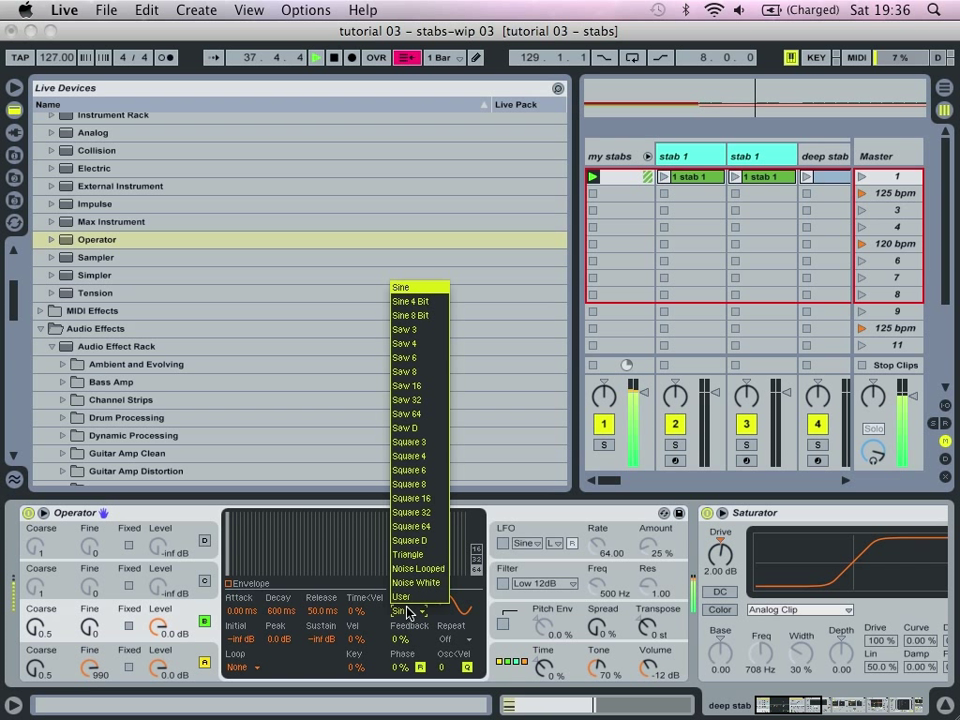
click(410, 540)
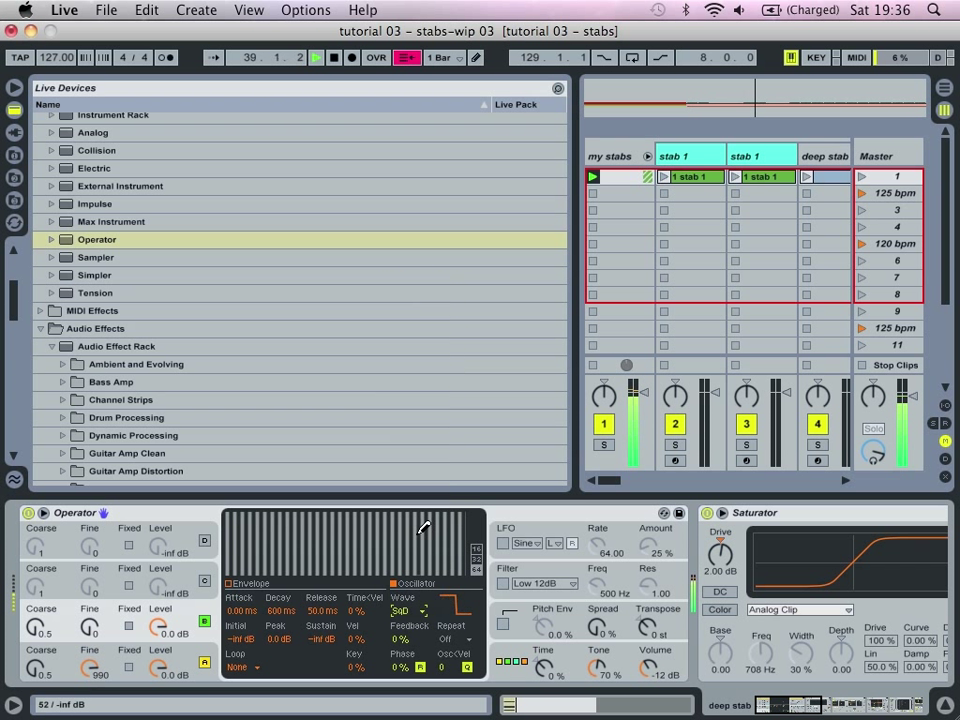
click(231, 584)
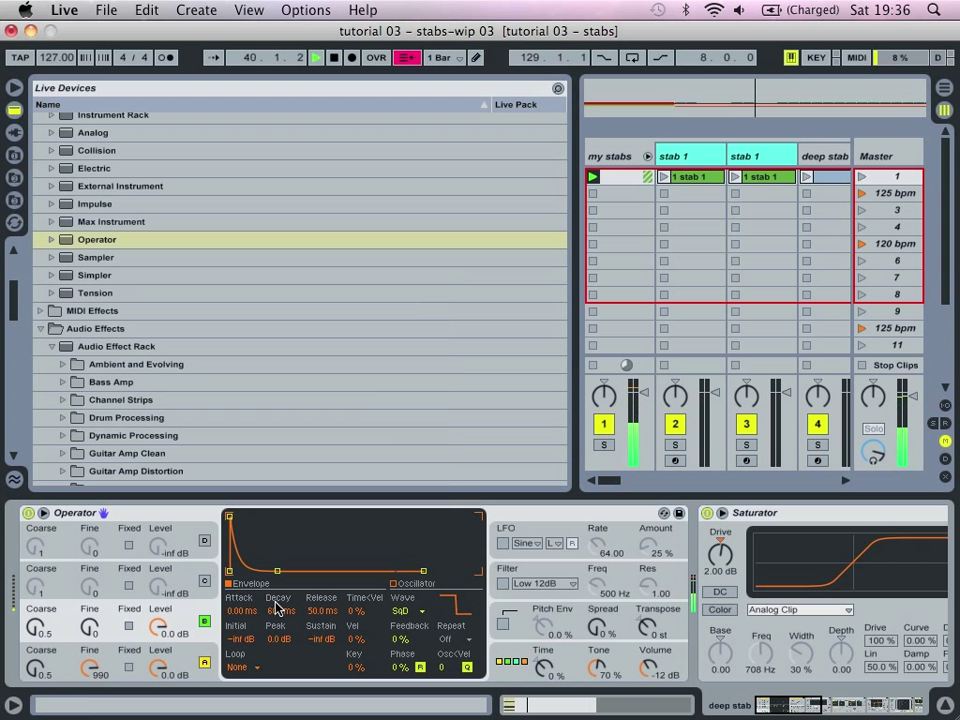
drag(276, 609, 276, 640)
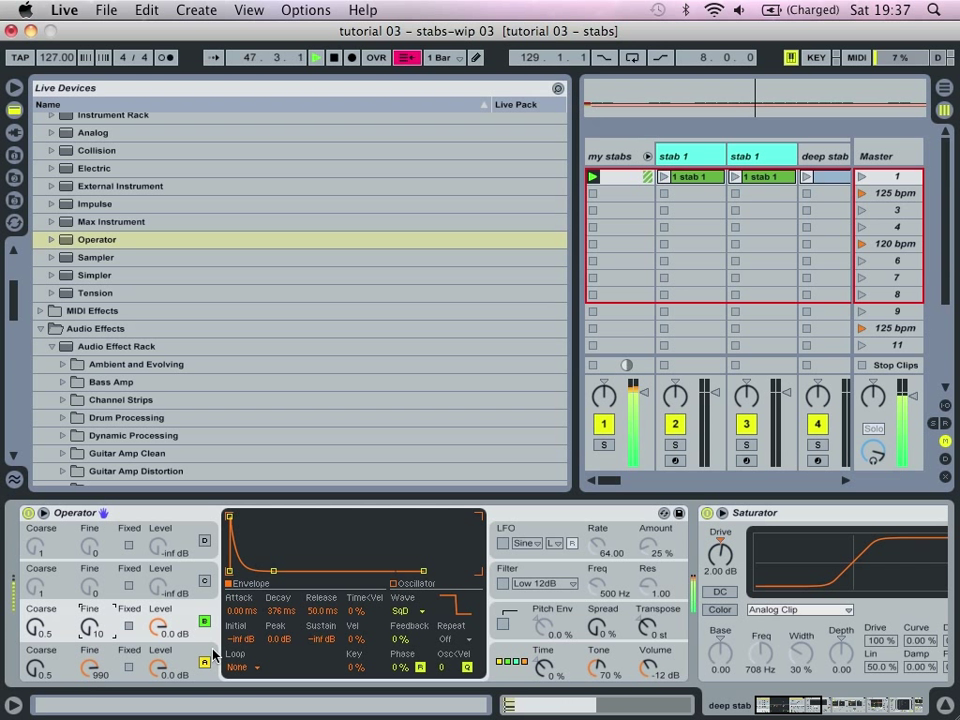
Turn on Operator's filter on the second deep stab track, hide the device browser and check the first deep stab track's settings
click(502, 583)
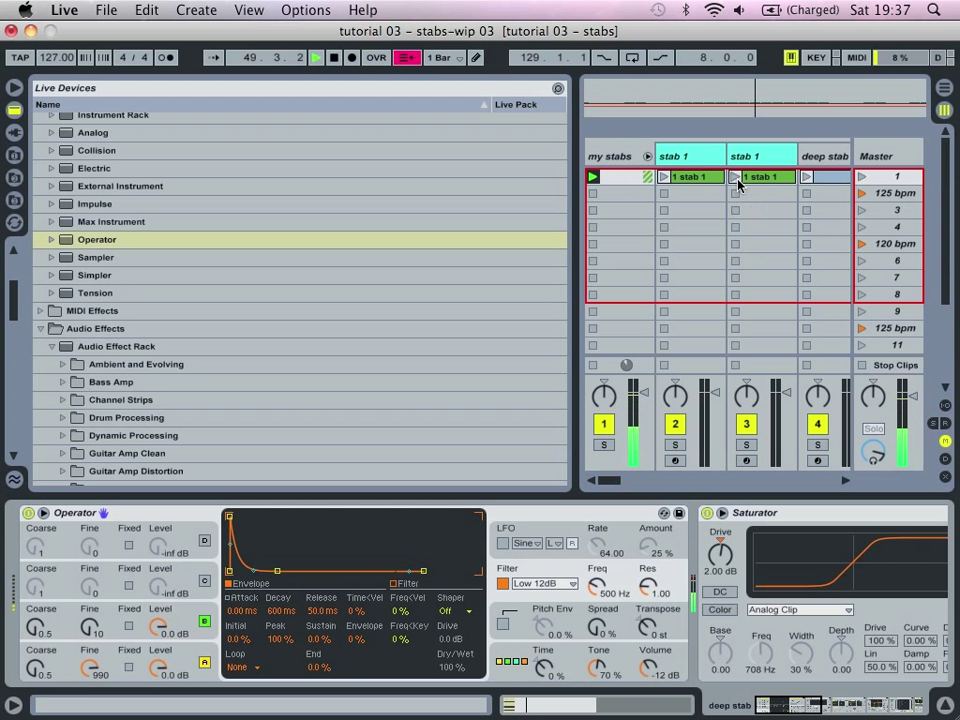
click(7, 65)
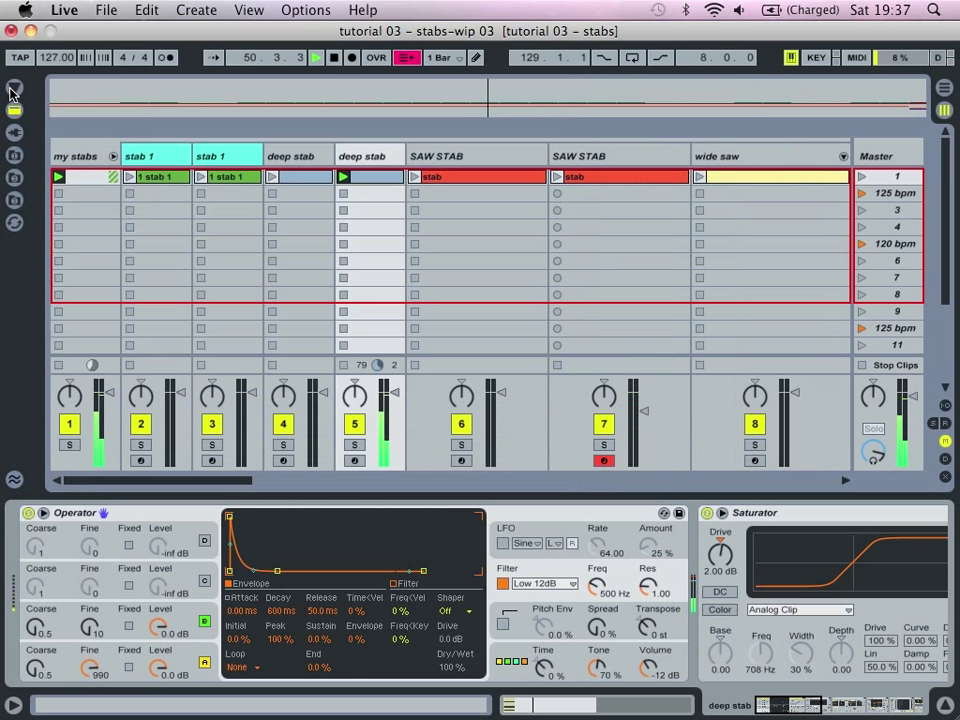
click(305, 156)
click(360, 156)
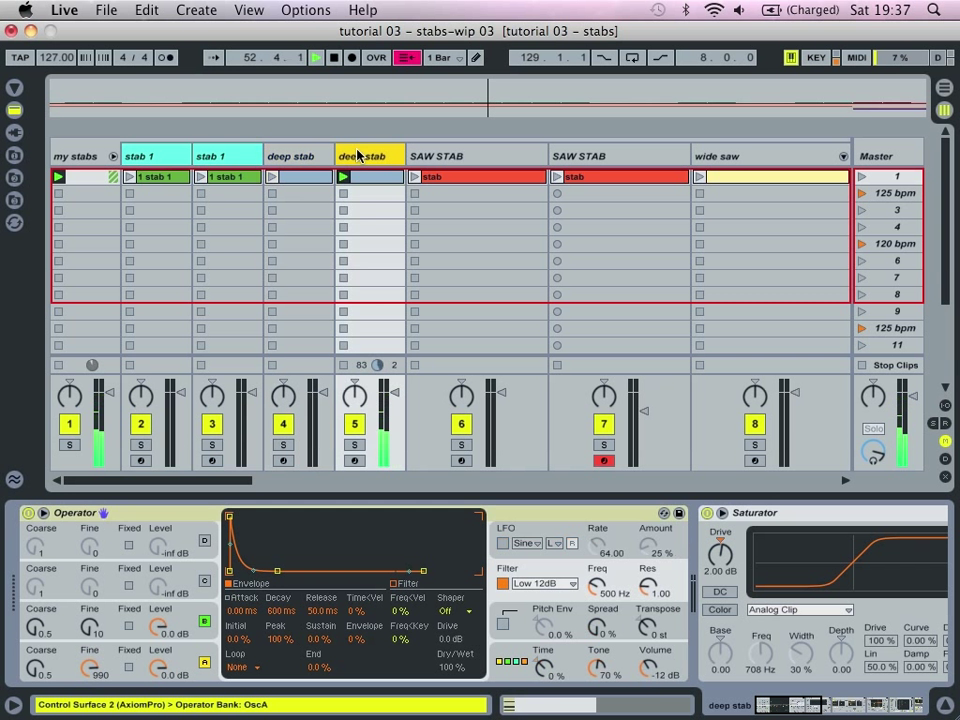
Set the filter's frequency to 30.0 Hz and resonance to 0.30, and its envelope to 82 % with 0.61 ms attack and 1.37 s decay
drag(596, 582, 596, 630)
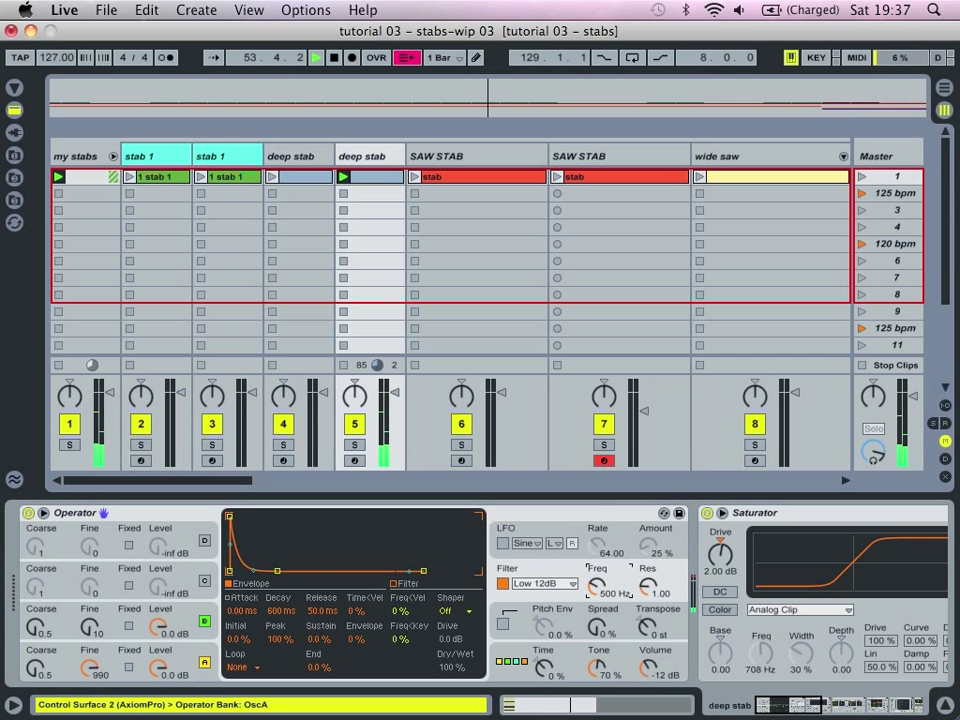
drag(650, 585, 650, 620)
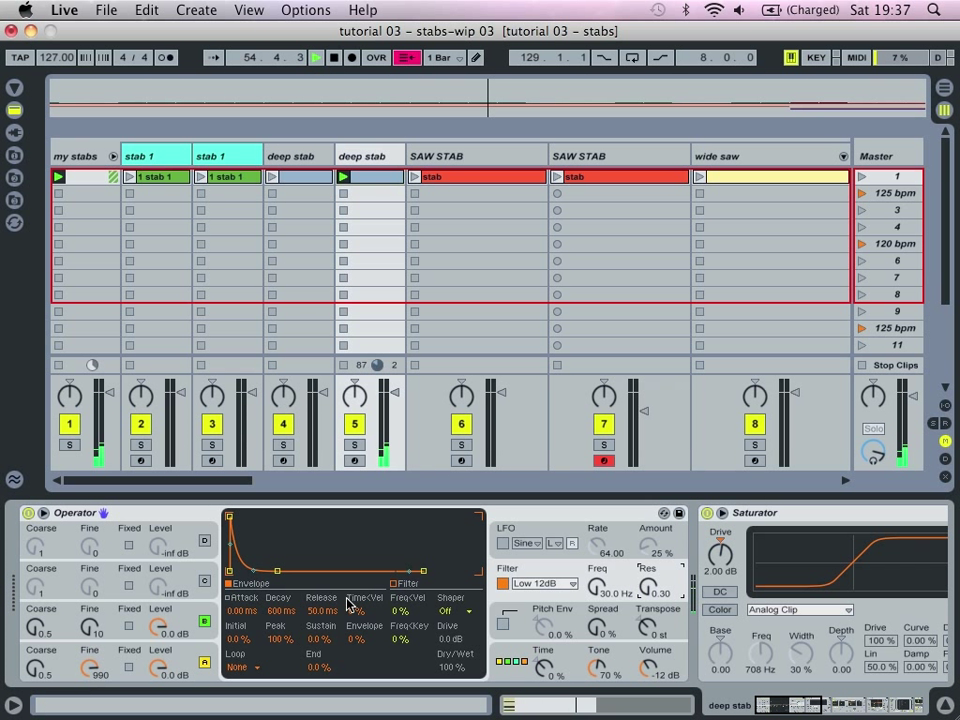
drag(356, 639, 357, 628)
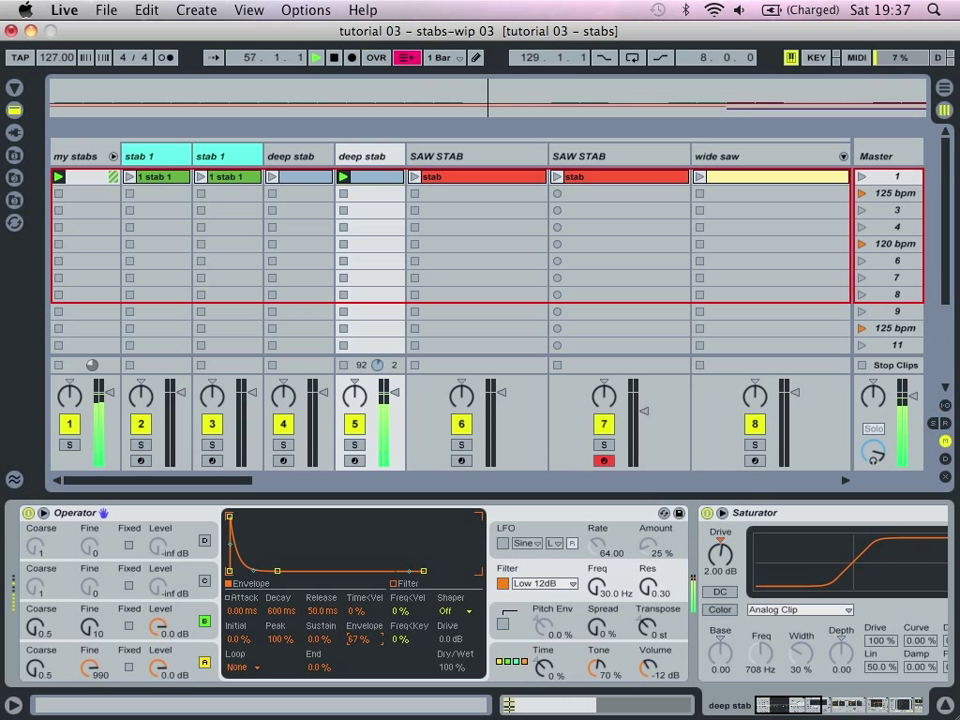
mouse_move(281, 611)
mouse_down()
mouse_move(281, 590)
mouse_move(256, 604)
mouse_move(277, 620)
mouse_move(281, 600)
mouse_up()
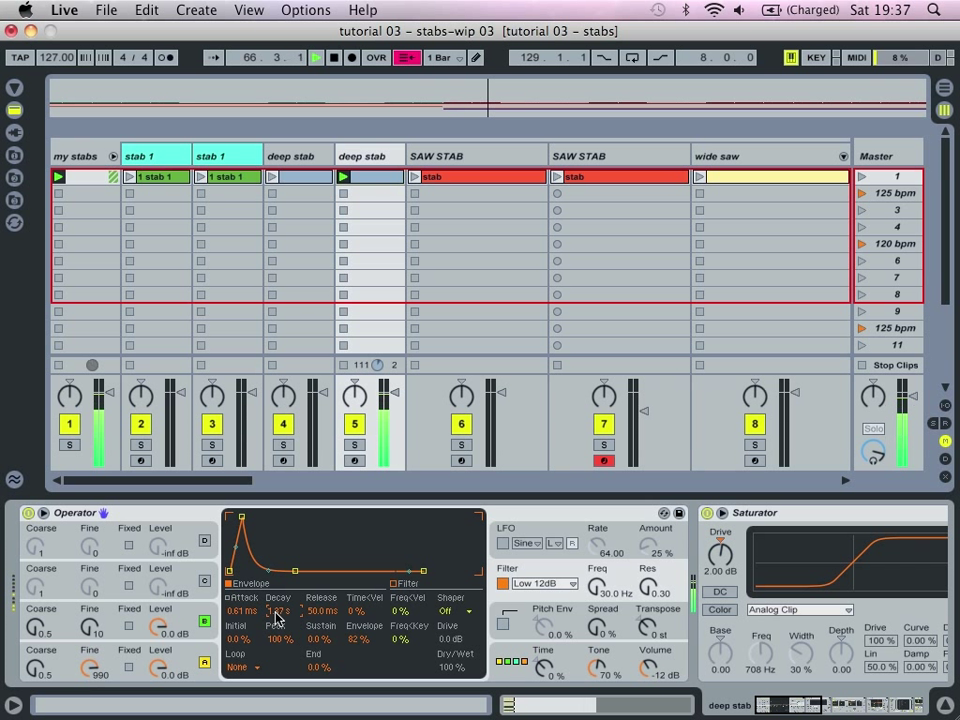
Enable the LFO with a rate of 19.15 and an amount of 18 %, and set the filter resonance to 0.37
click(502, 543)
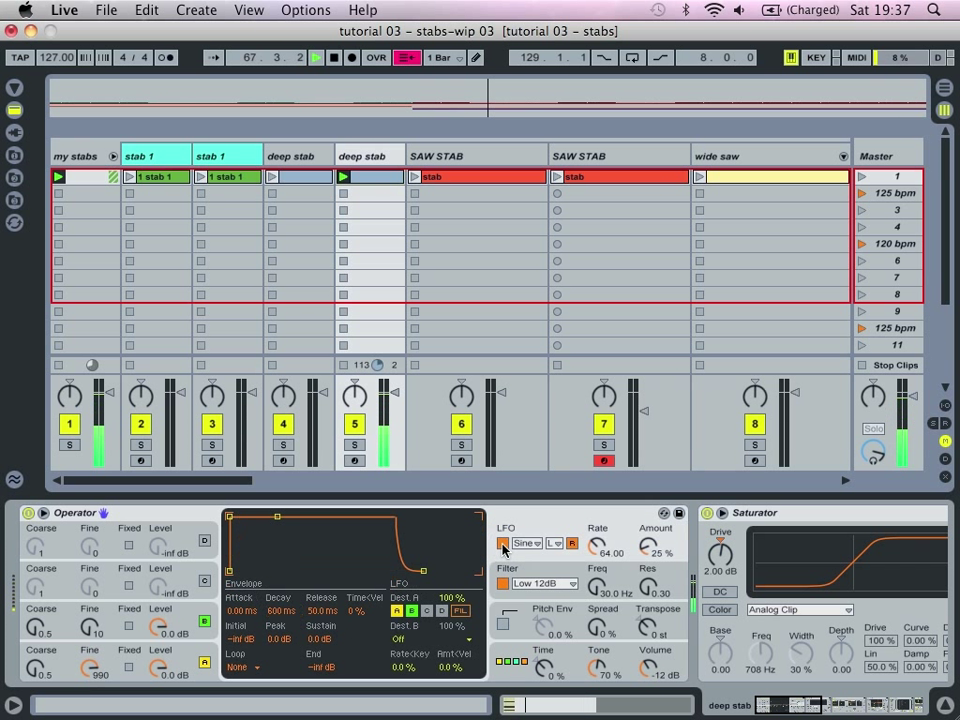
mouse_move(597, 547)
mouse_down()
mouse_move(597, 562)
mouse_move(597, 552)
mouse_up()
drag(672, 548, 672, 551)
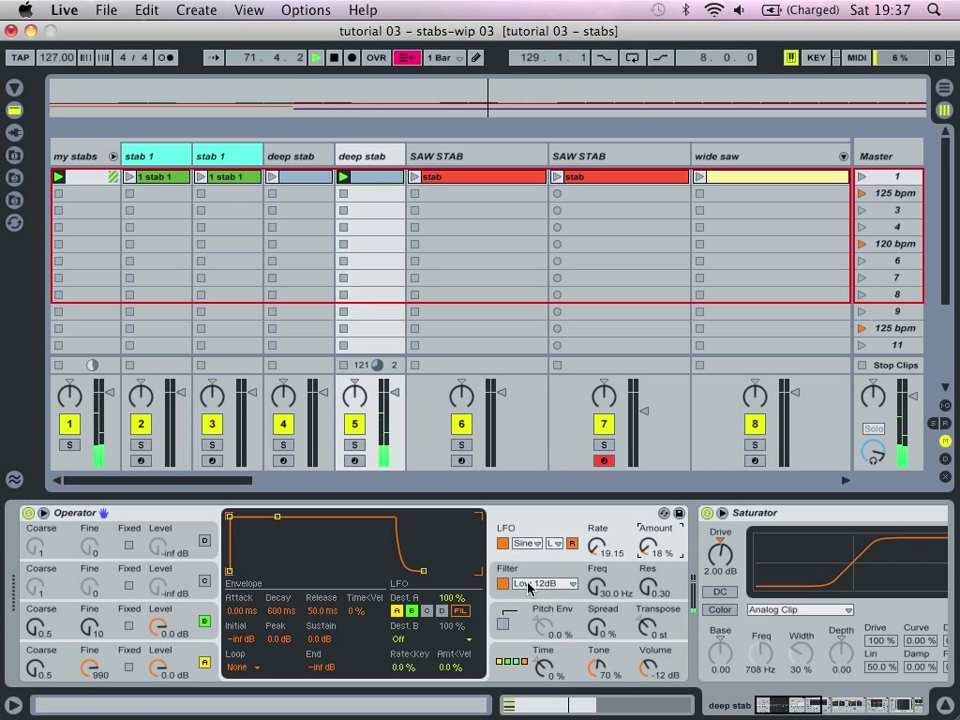
mouse_move(645, 586)
mouse_down()
mouse_move(645, 558)
mouse_move(644, 597)
mouse_up()
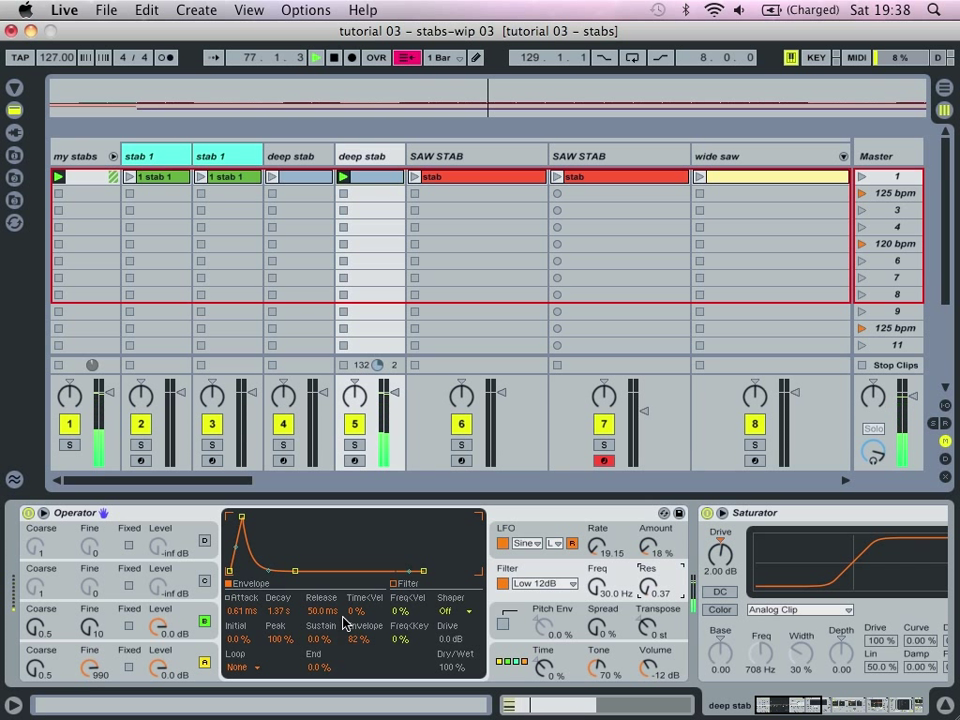
Group all devices on the second deep stab track into an Instrument Rack
key(super+a)
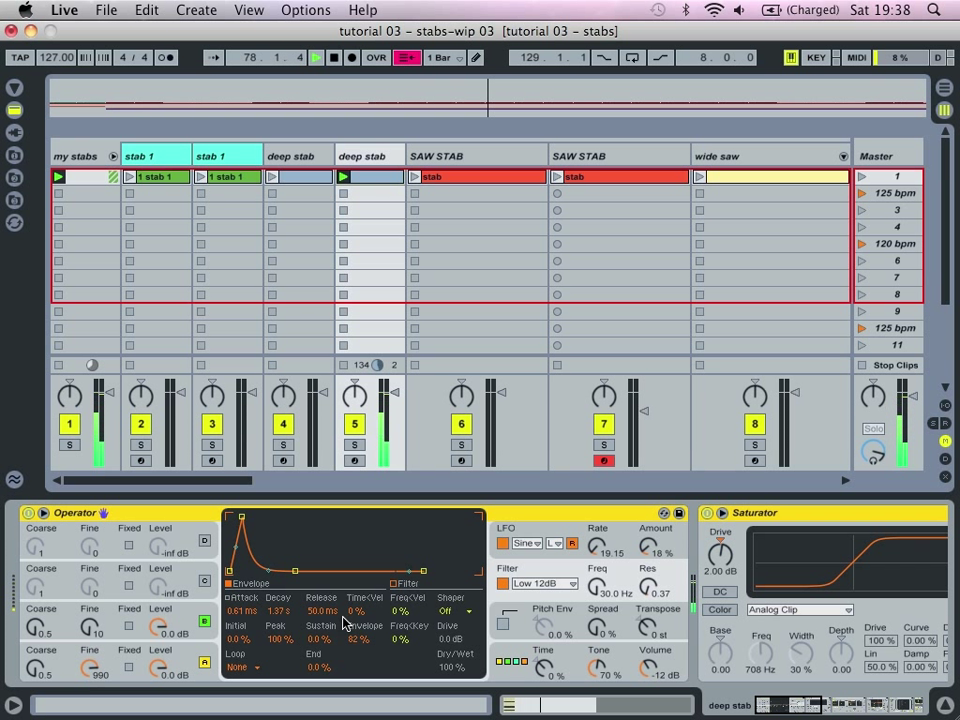
key(super+c)
key(super+g)
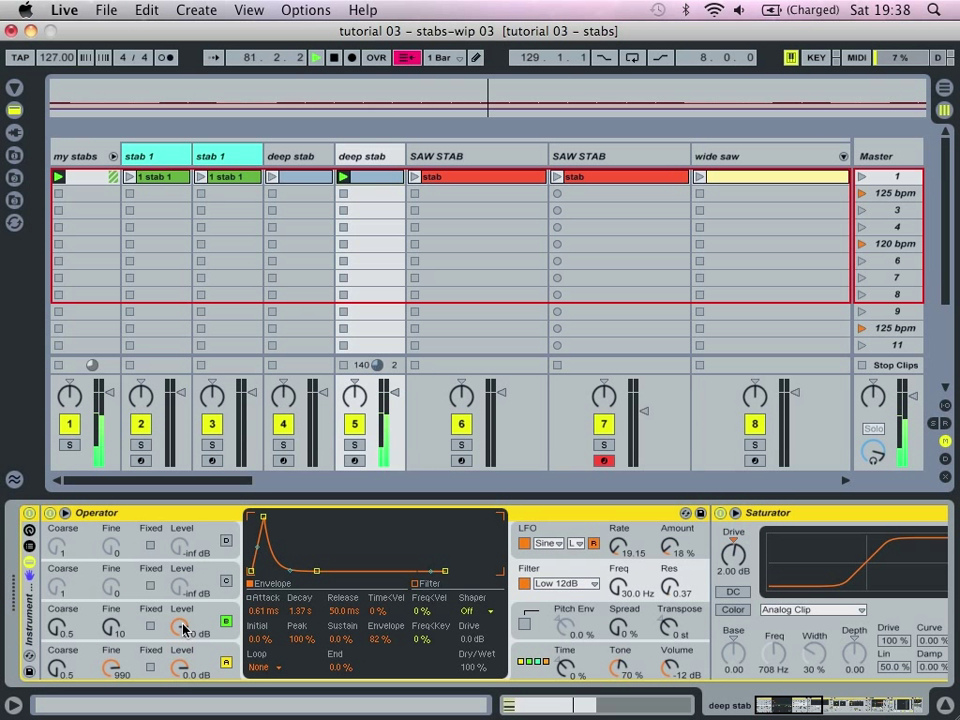
Set Operator's filter envelope amount to 100 % and its global Time to 4 %
mouse_move(183, 628)
mouse_down()
mouse_move(183, 652)
mouse_move(183, 630)
mouse_up()
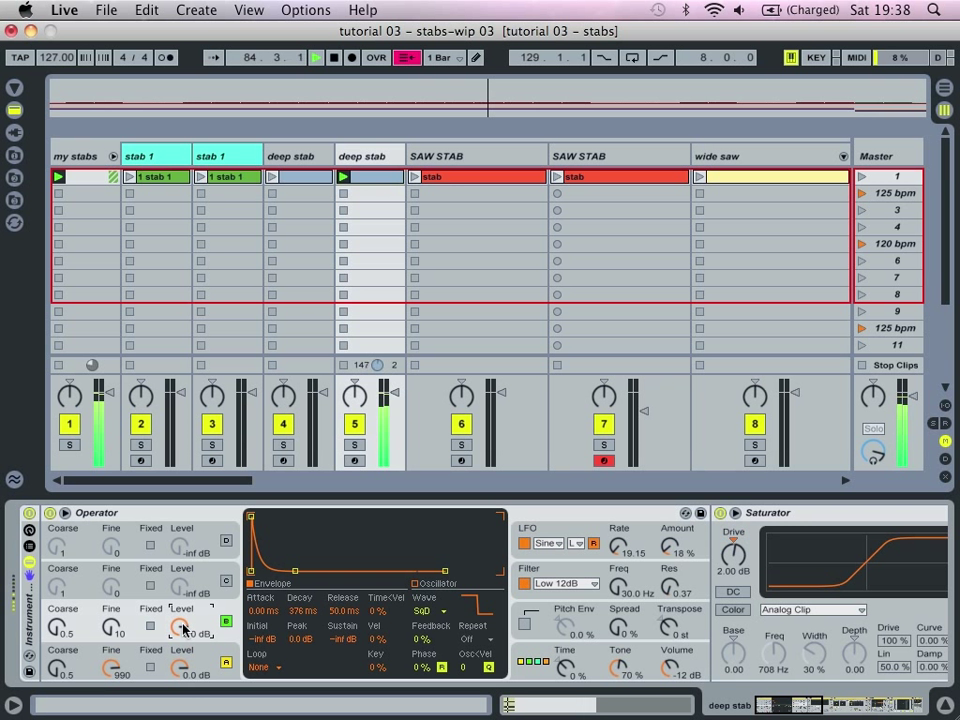
click(597, 571)
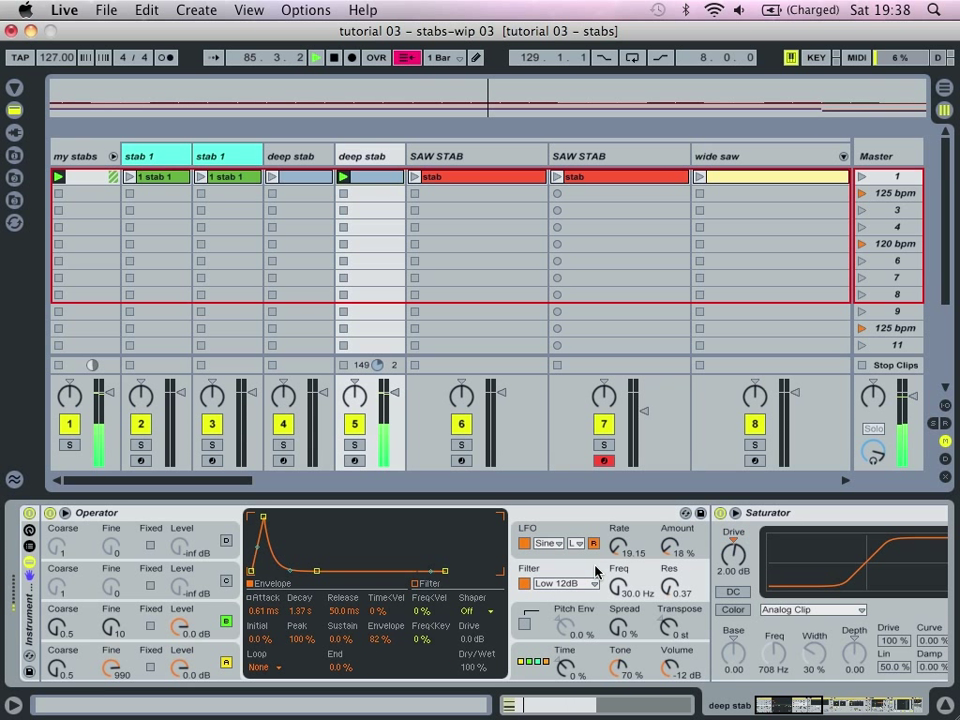
click(380, 640)
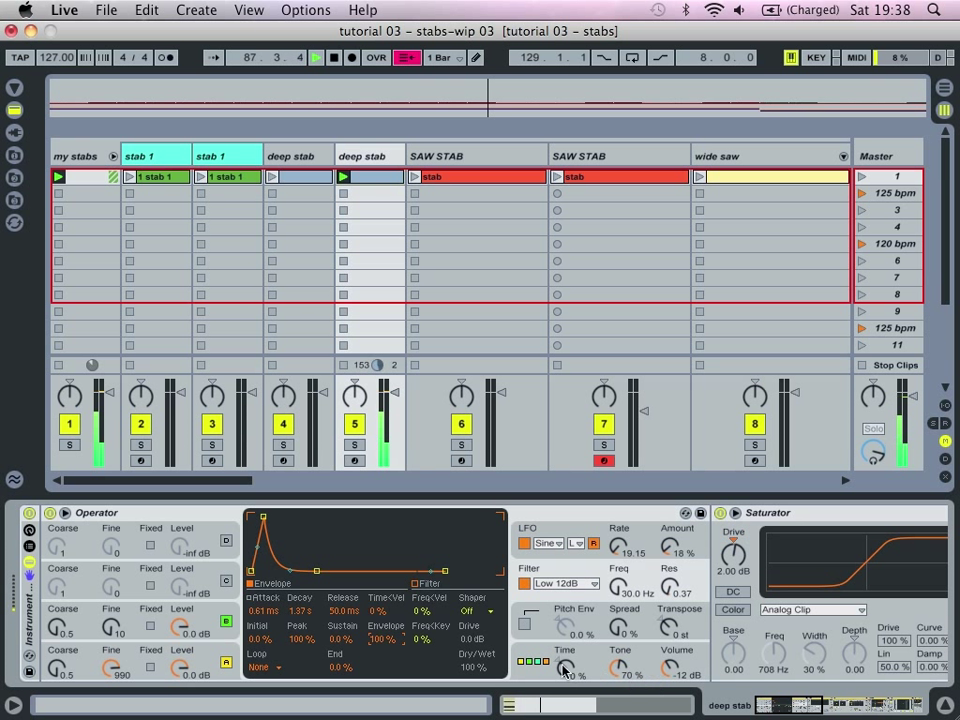
mouse_move(565, 662)
mouse_down()
mouse_move(565, 626)
mouse_move(565, 674)
mouse_move(565, 666)
mouse_up()
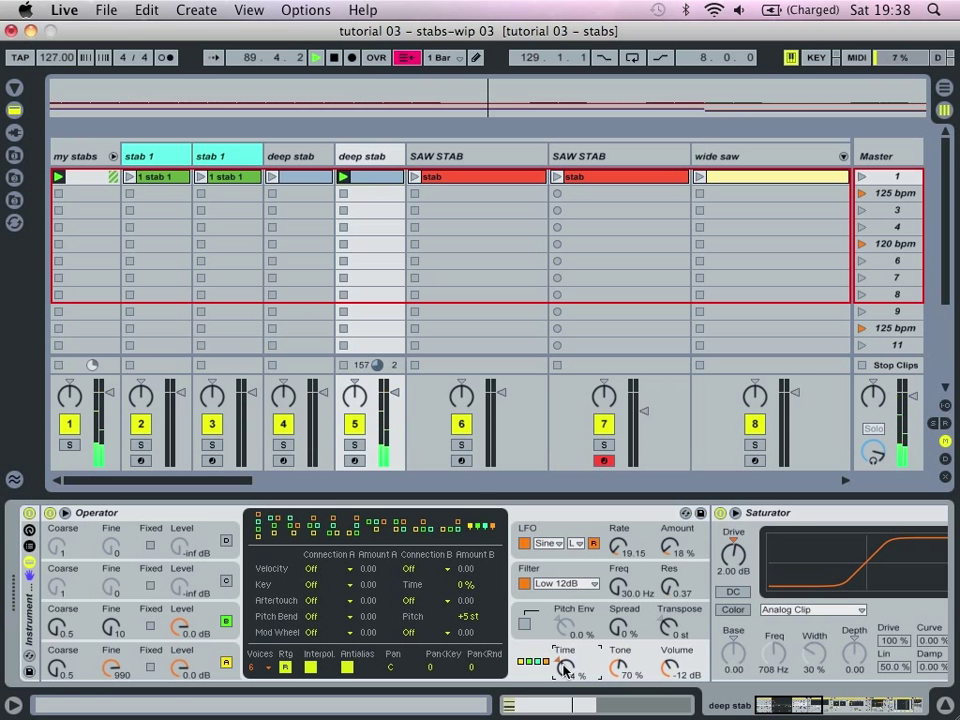
Audition the low-pass and band-pass modes of the Auto Filter after the Reverb, and return it to high-pass at 111 Hz
scroll(686, 636, right, 5)
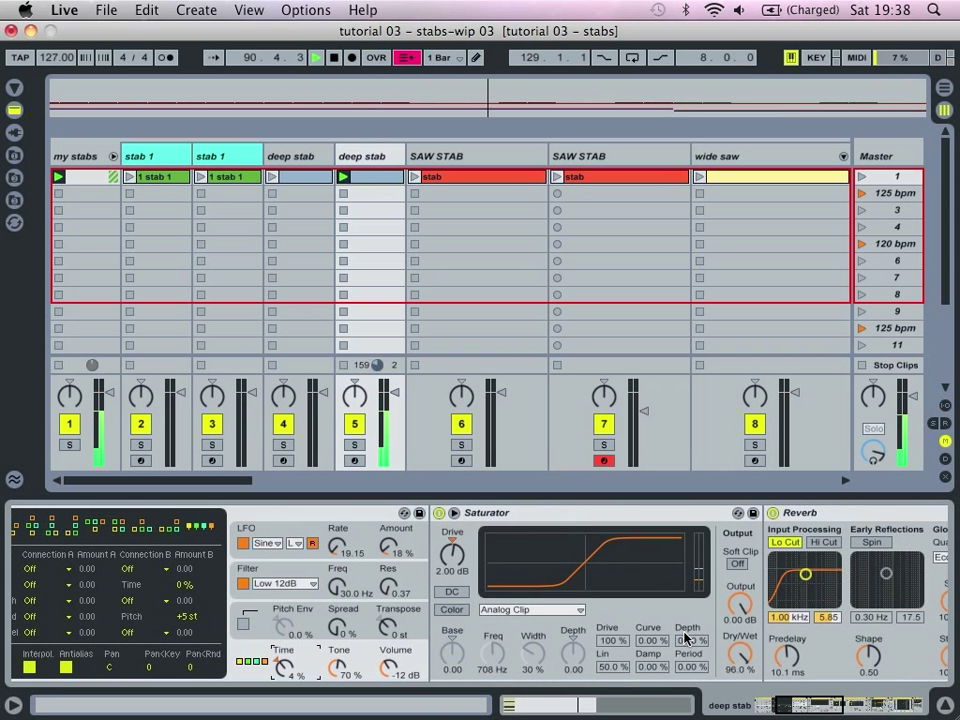
scroll(686, 636, right, 5)
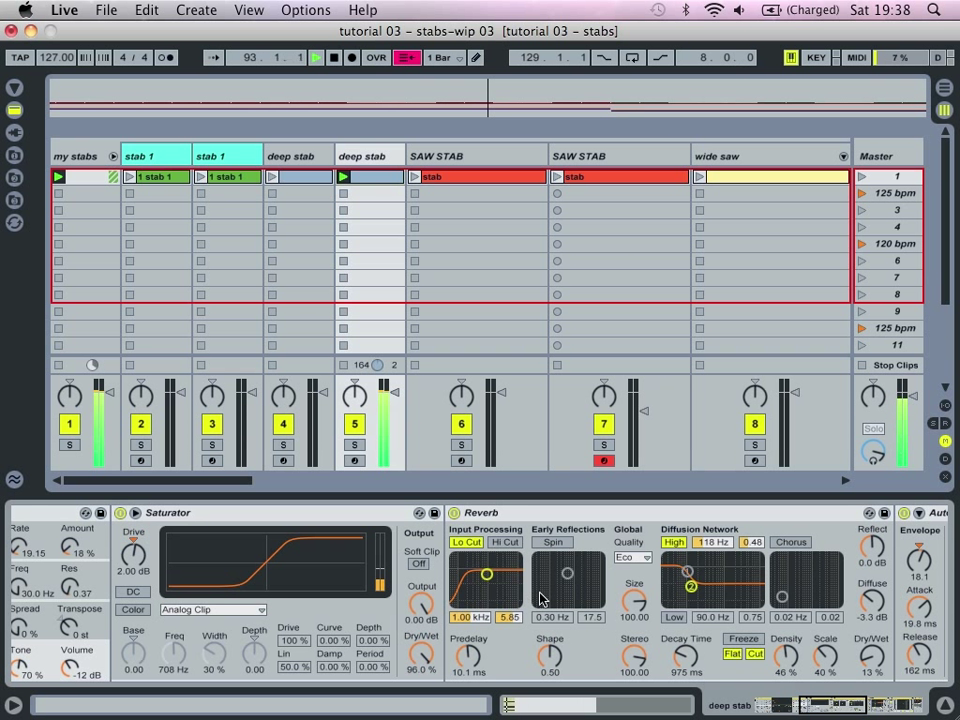
scroll(540, 598, right, 5)
scroll(540, 598, right, 3)
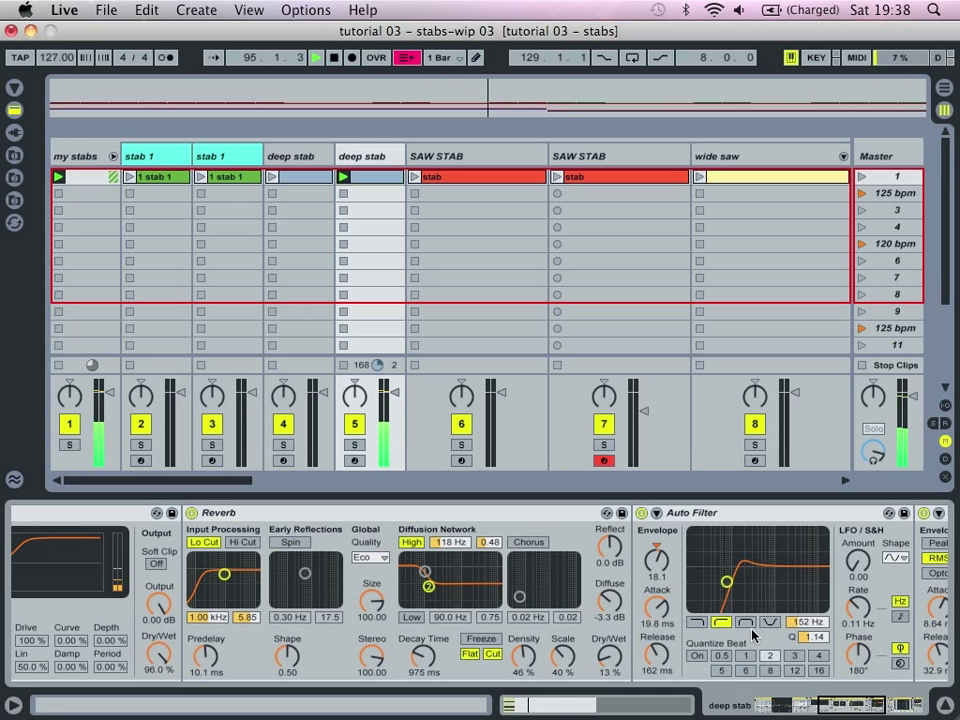
scroll(752, 636, right, 2)
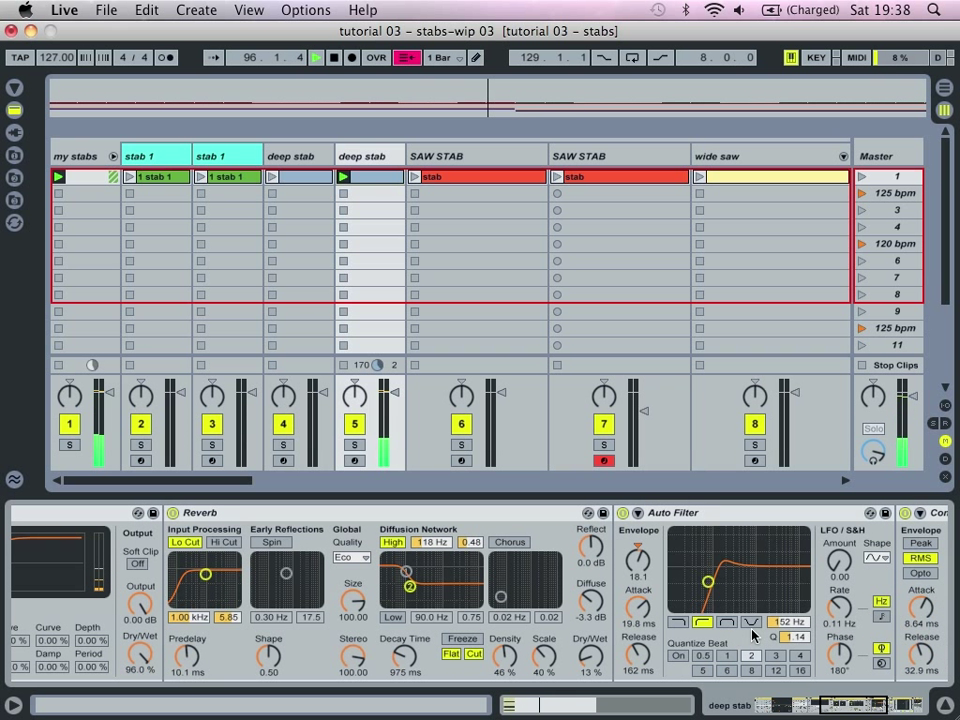
scroll(752, 636, right, 20)
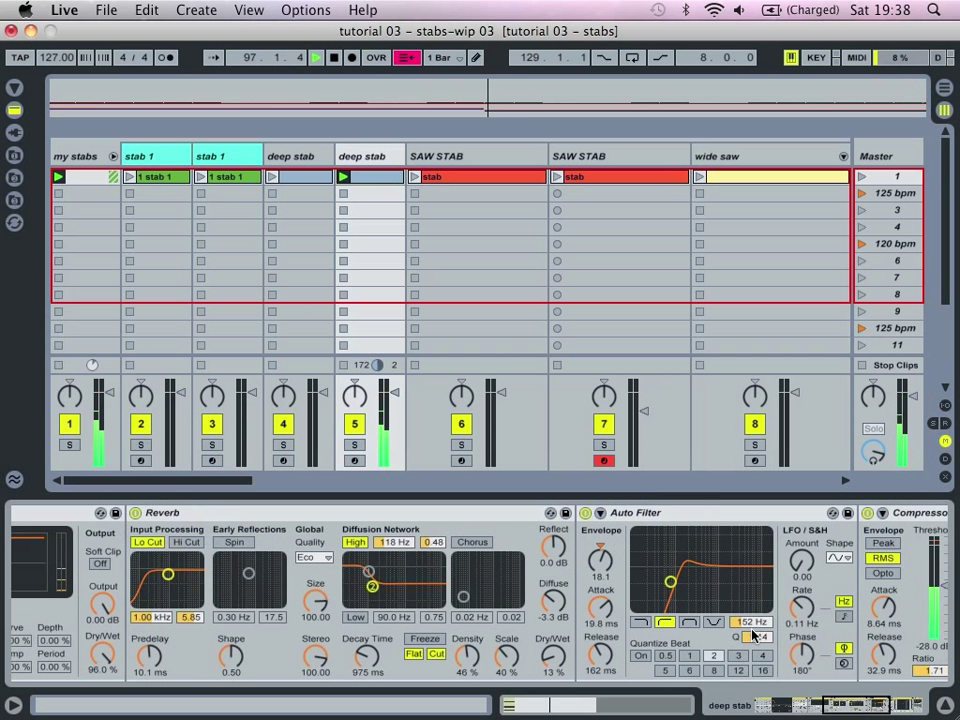
scroll(752, 636, right, 3)
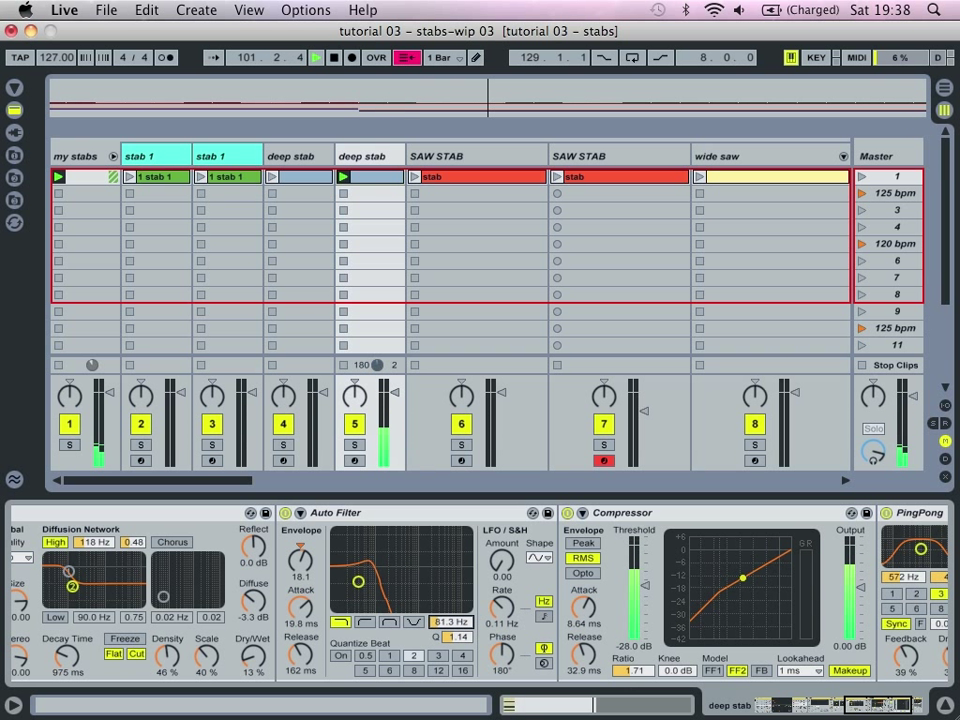
click(389, 623)
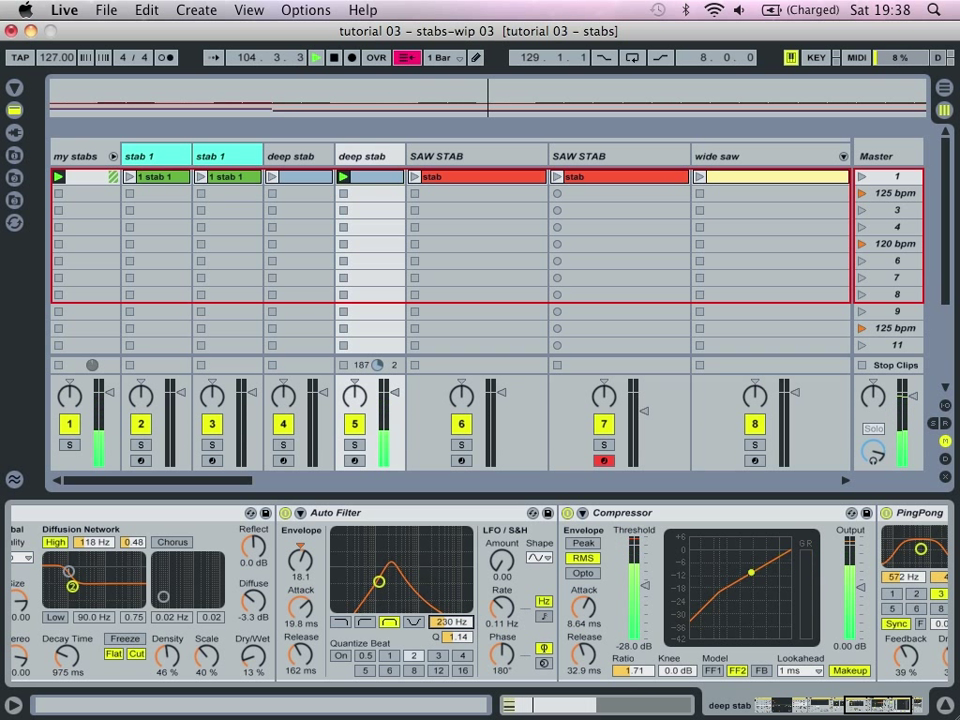
click(367, 622)
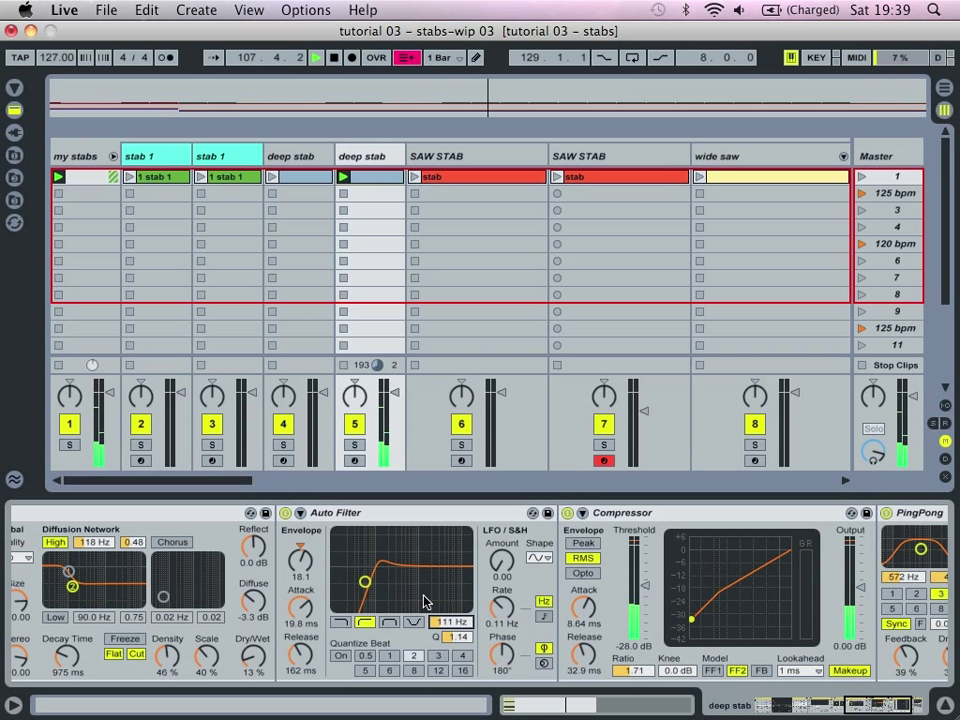
scroll(432, 604, right, 3)
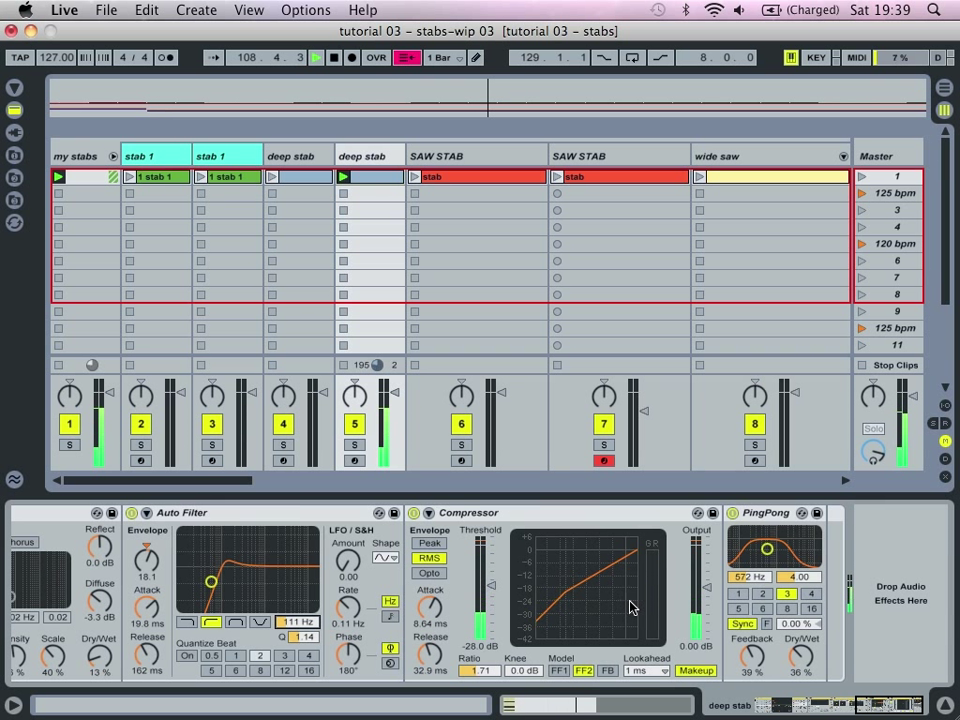
Stop the deep stab playback and launch the stab clip on the first SAW STAB track
key(space)
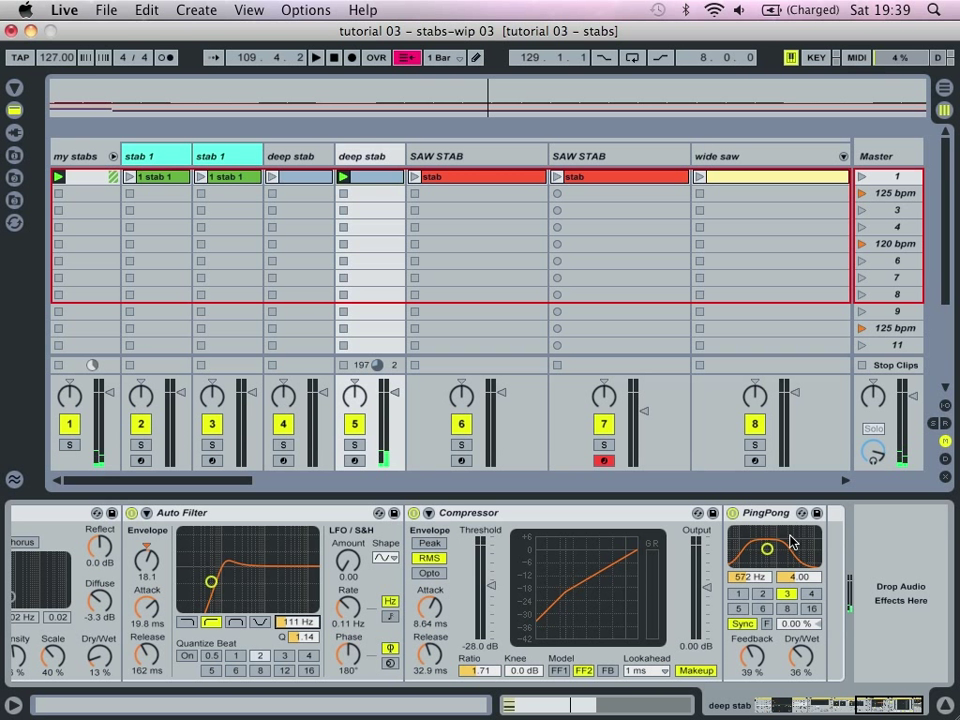
click(862, 366)
click(486, 156)
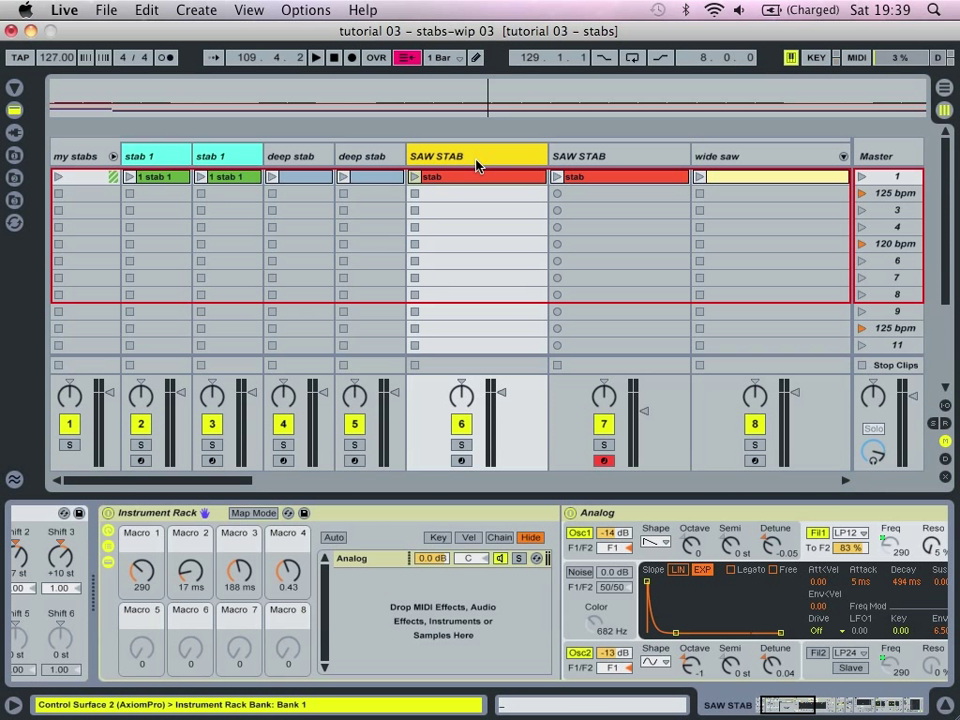
click(414, 177)
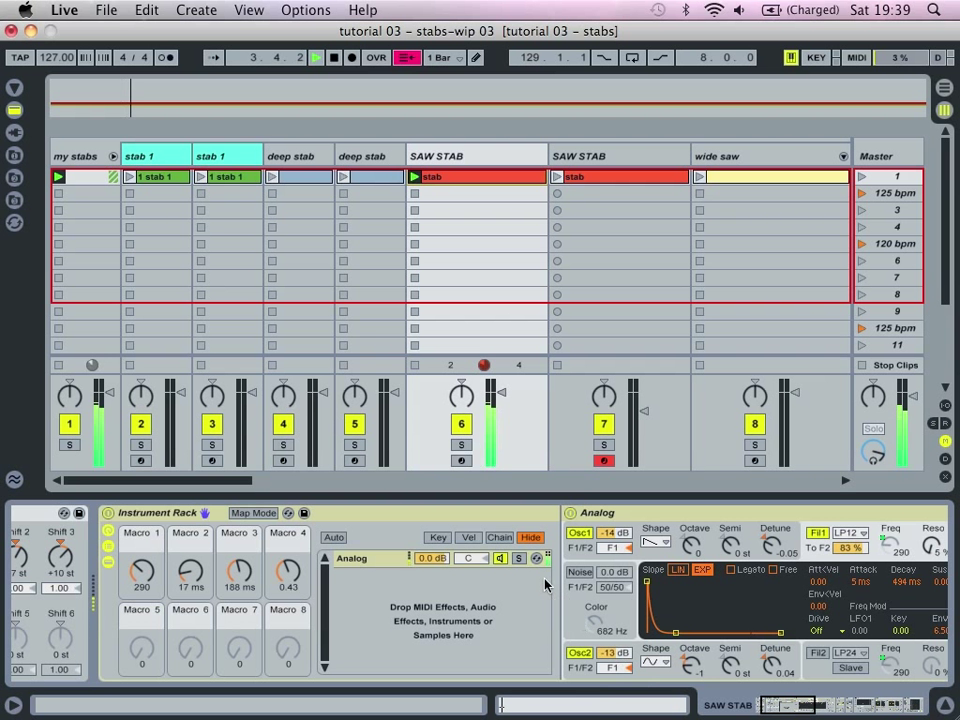
Examine the first SAW STAB track's Chord shifts, the stab clip's notes and the Instrument Rack
scroll(403, 594, left, 3)
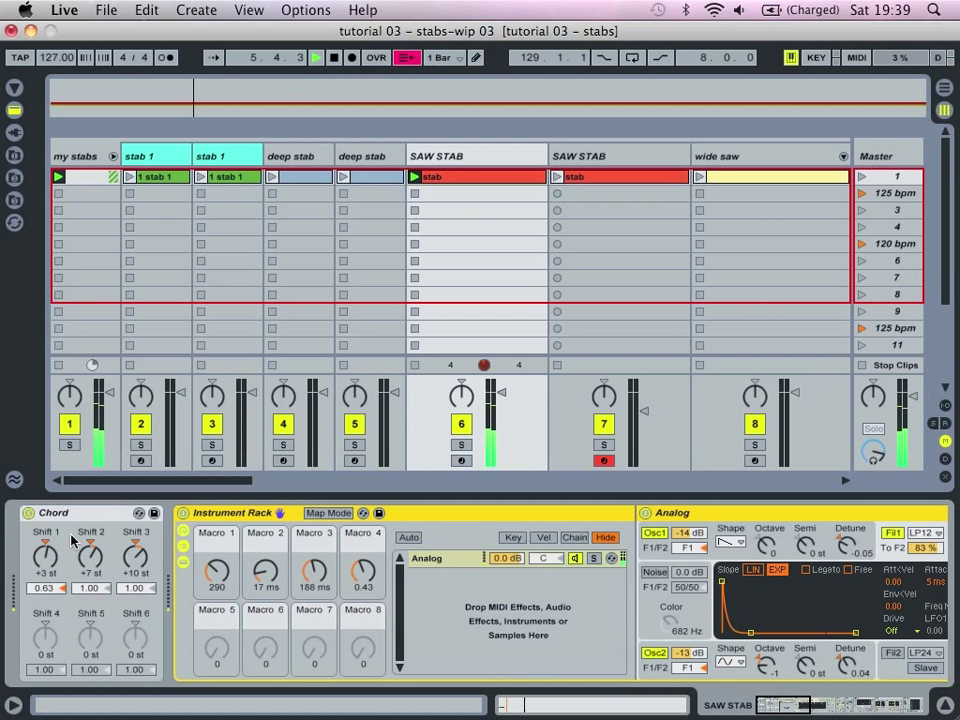
double_click(503, 184)
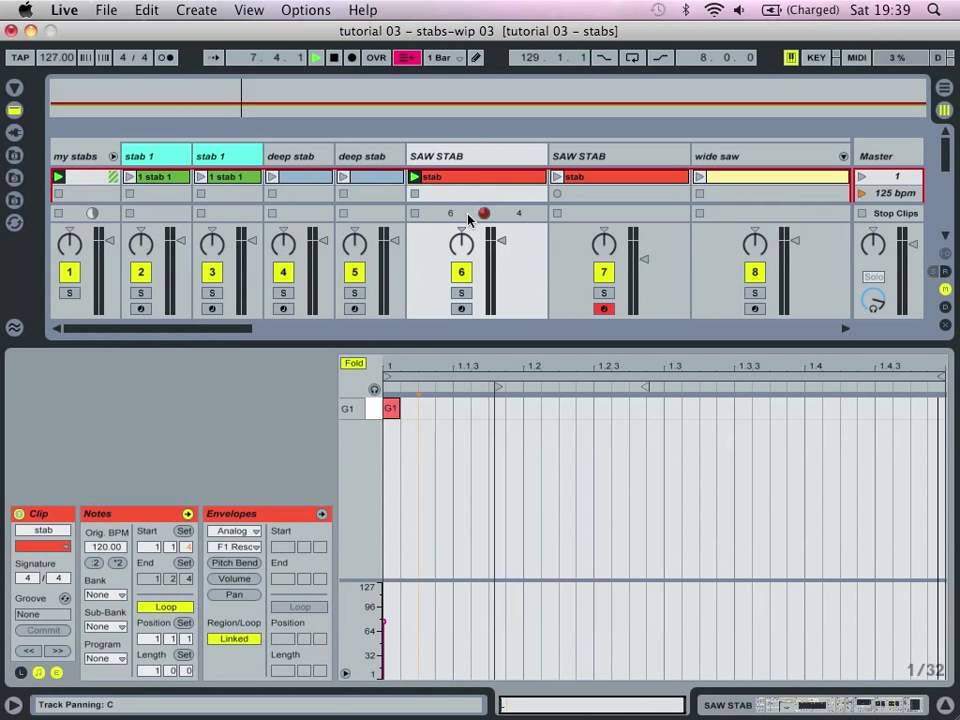
click(461, 155)
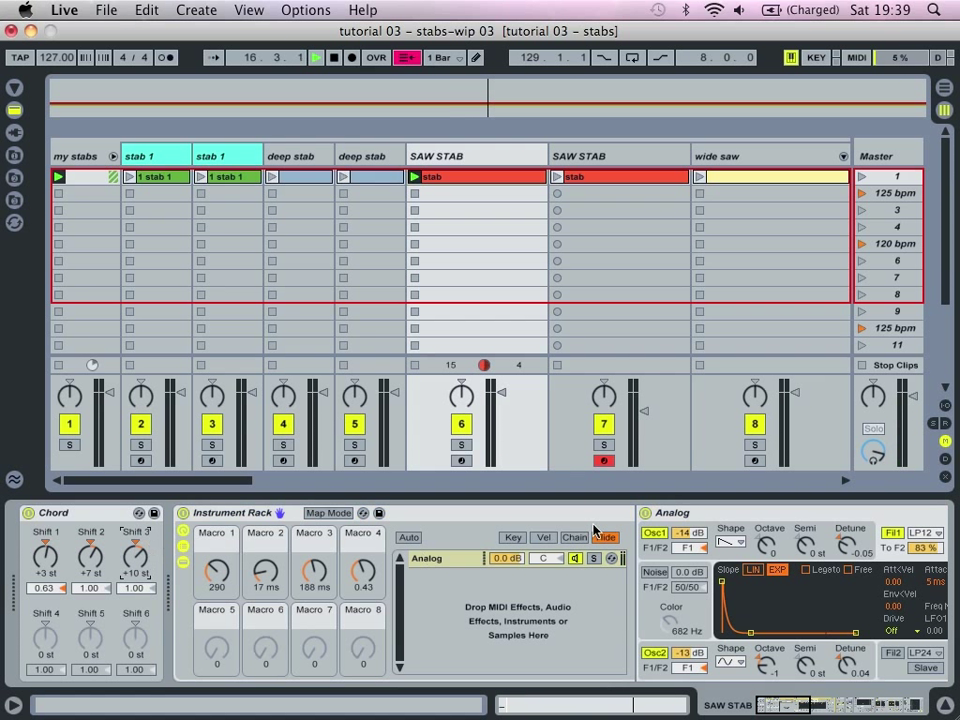
click(480, 517)
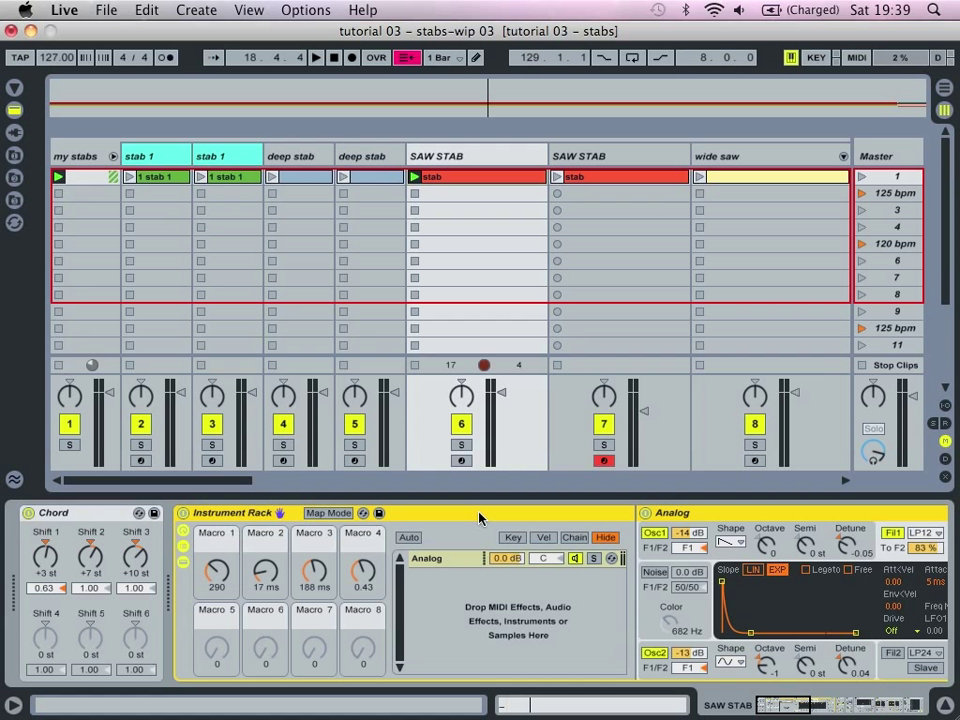
Arm the first SAW STAB track for recording and reset the song position to the start
click(460, 461)
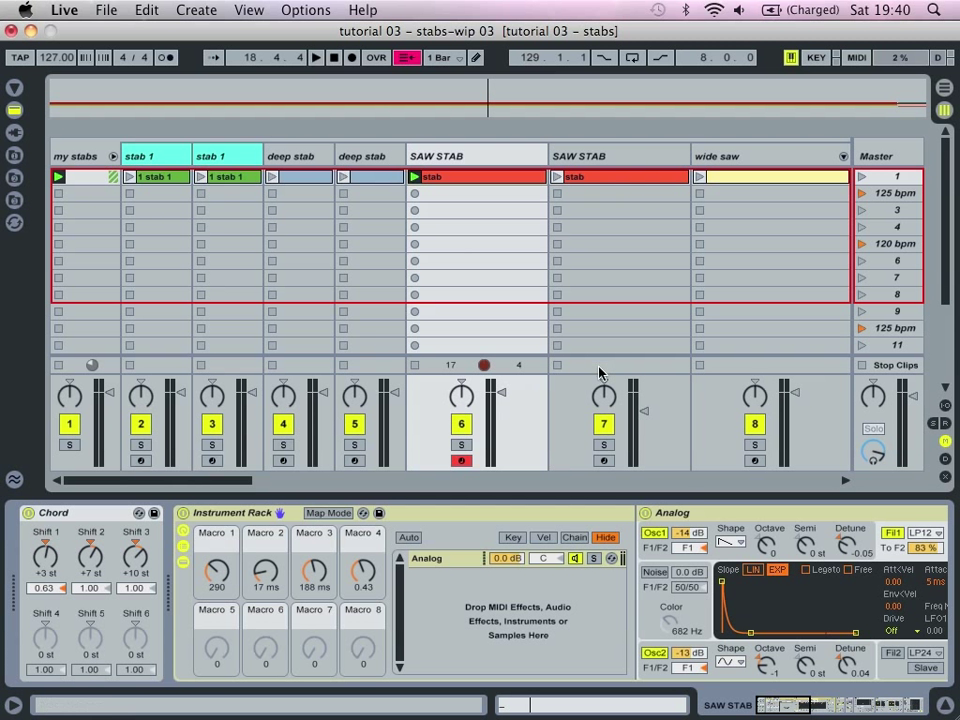
click(336, 60)
Load the Analog instrument from the device browser into the empty Instrument Rack chain on the second SAW STAB track
click(568, 150)
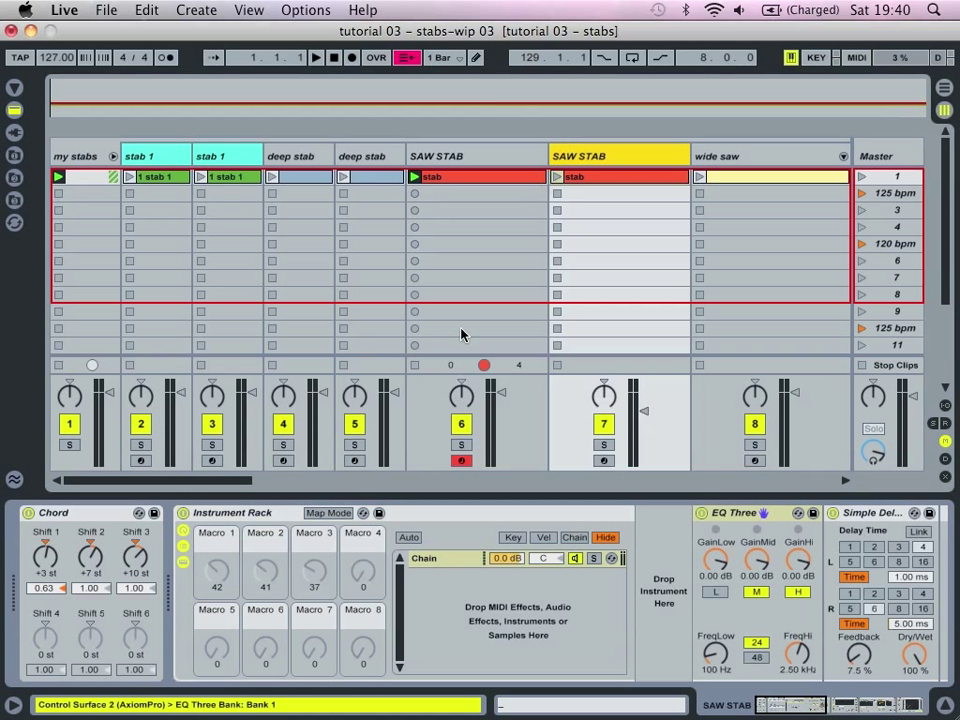
click(15, 110)
scroll(120, 220, up, 3)
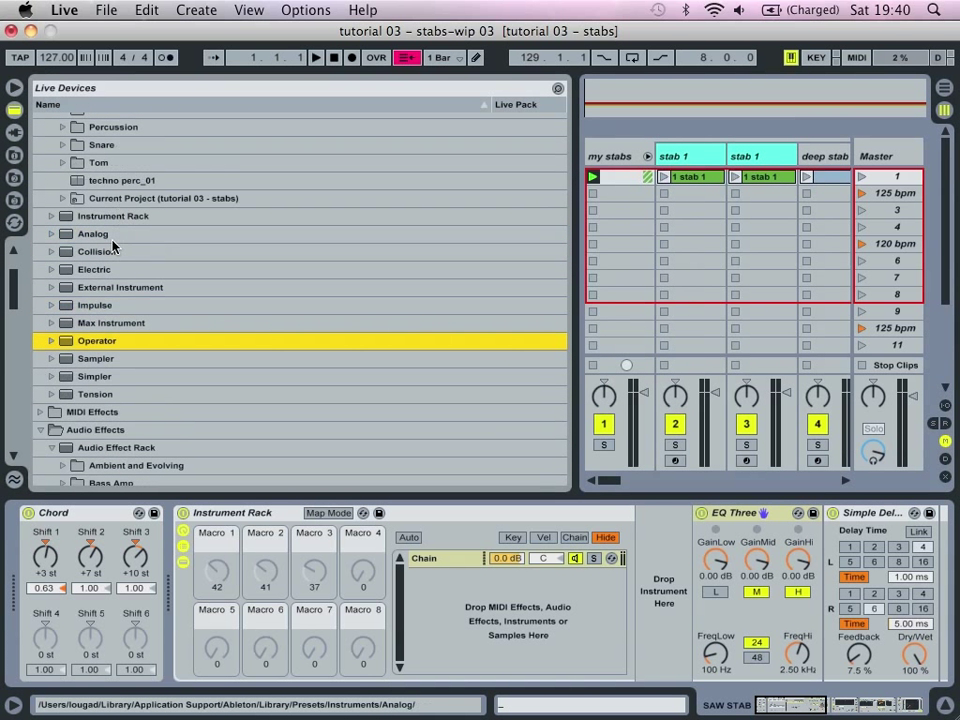
click(115, 238)
scroll(300, 300, down, 5)
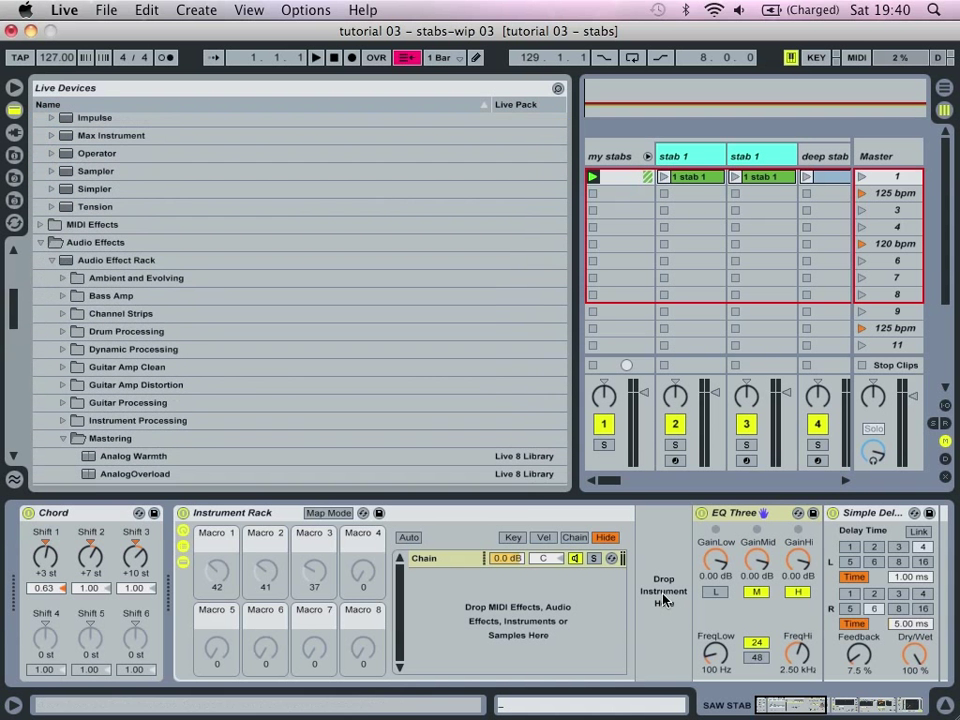
scroll(122, 167, up, 3)
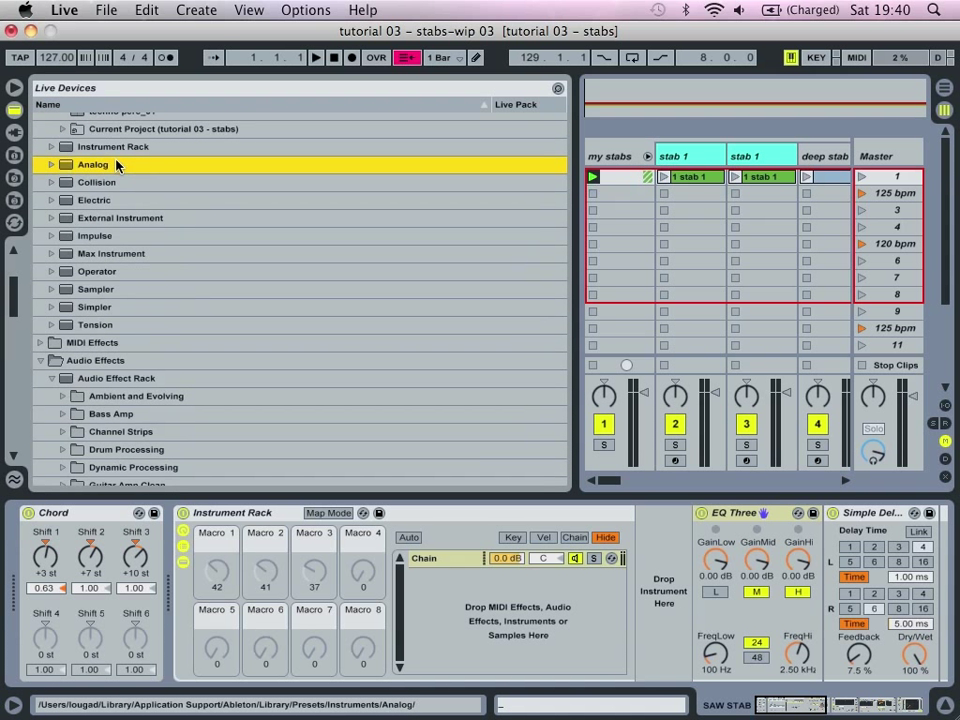
drag(99, 167, 645, 575)
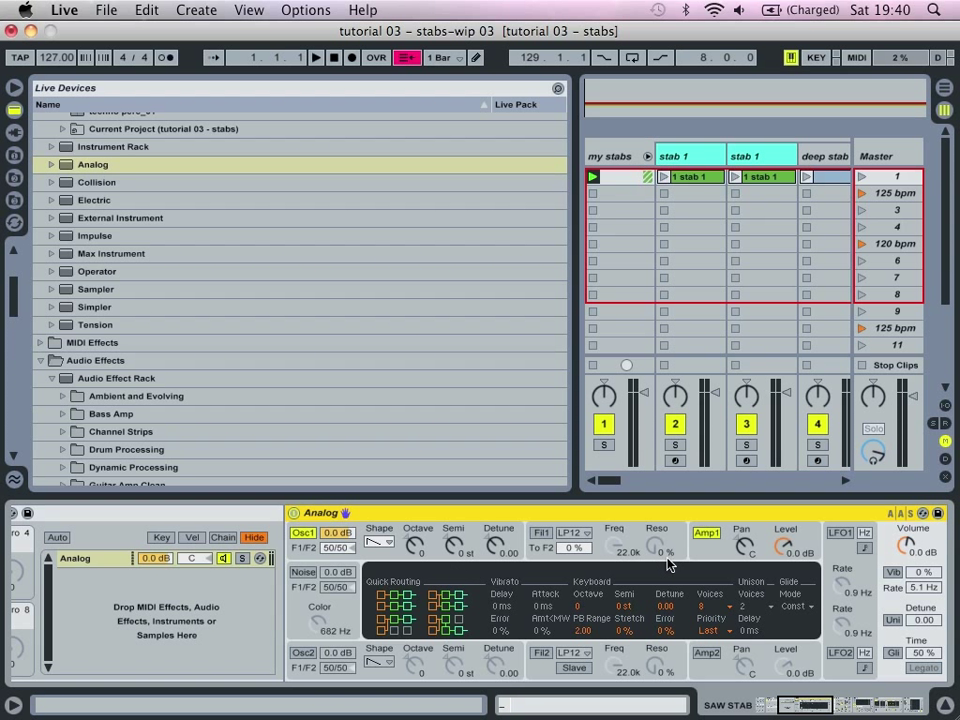
Hide the browser, launch the stab clip on the second SAW STAB track and raise that track's volume slightly
click(736, 177)
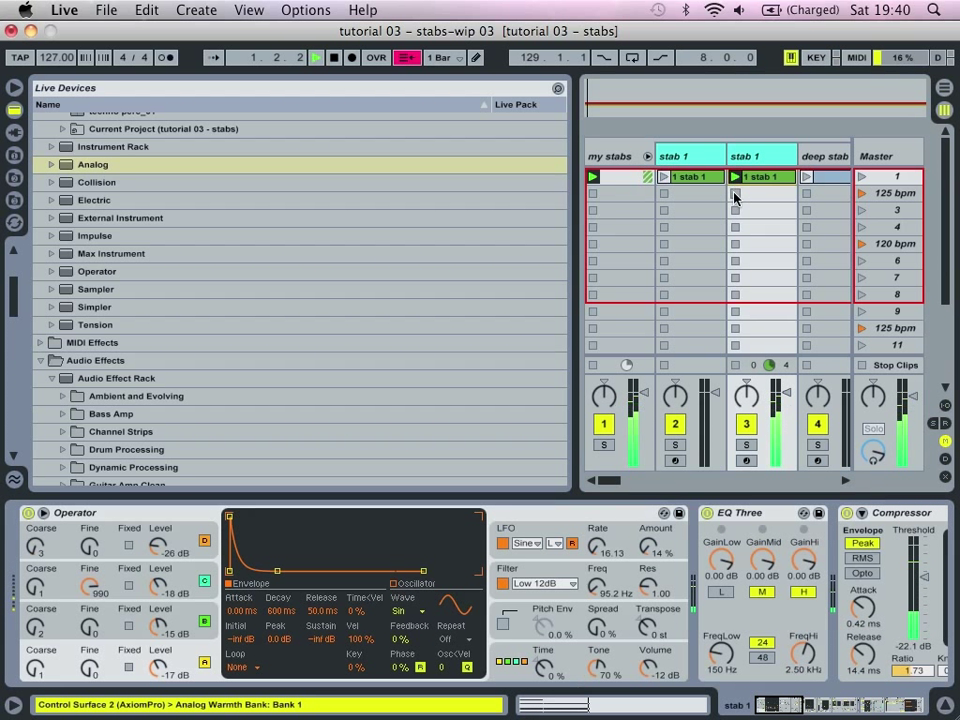
scroll(739, 365, right, 5)
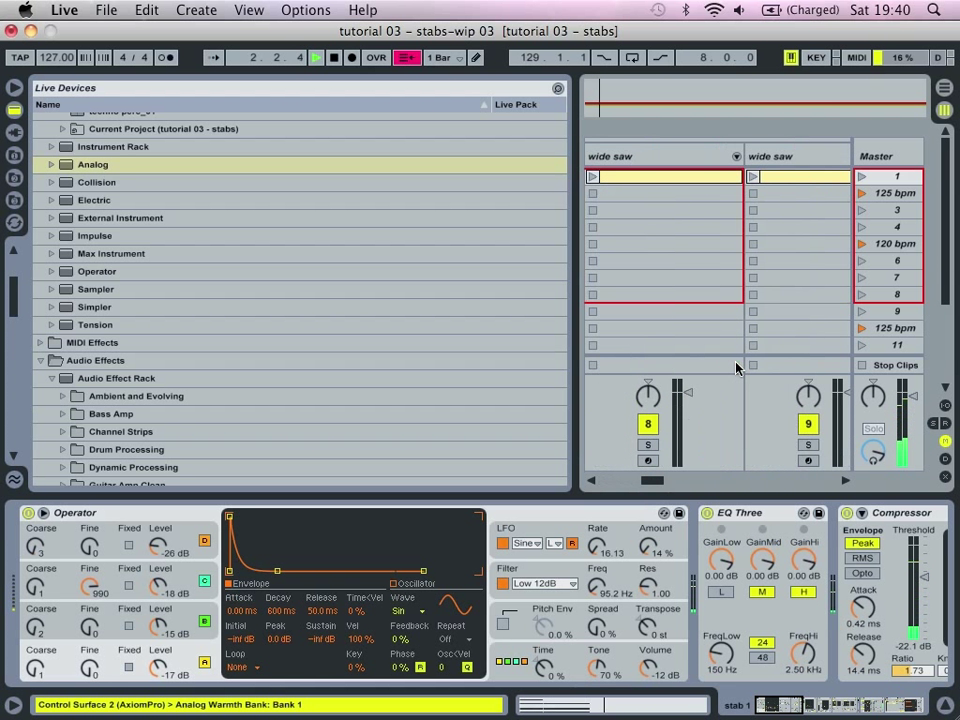
key(super+alt+b)
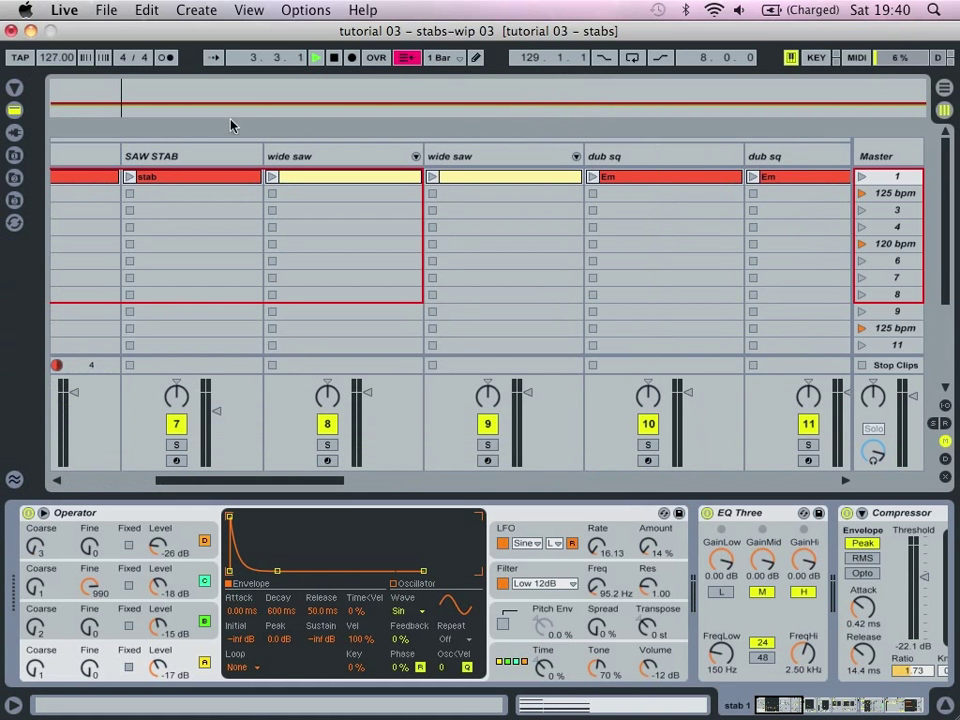
scroll(428, 214, left, 5)
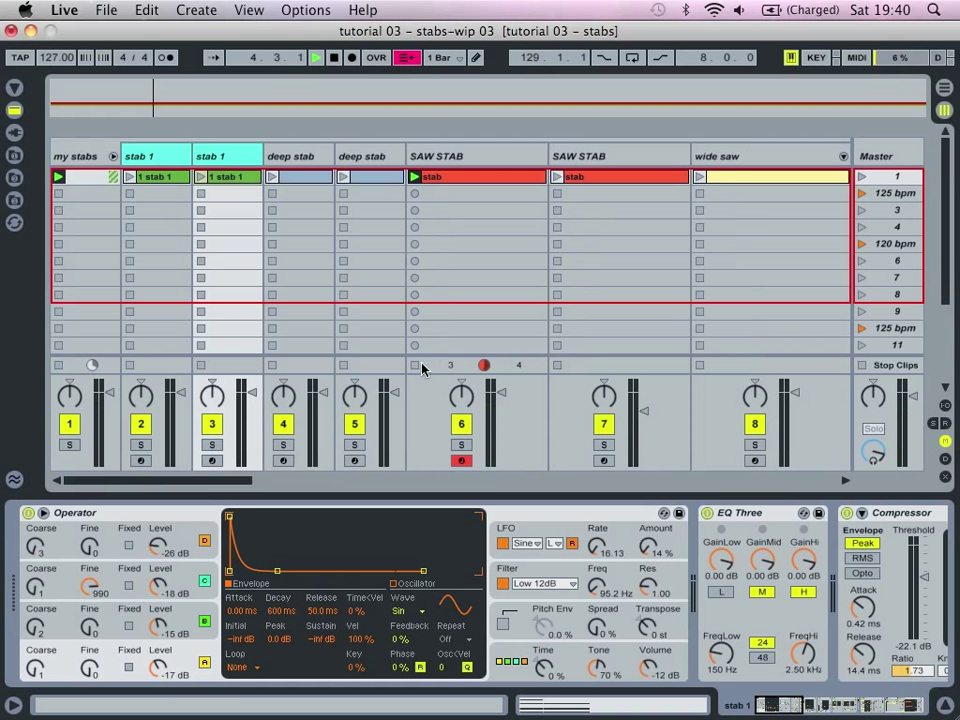
click(557, 179)
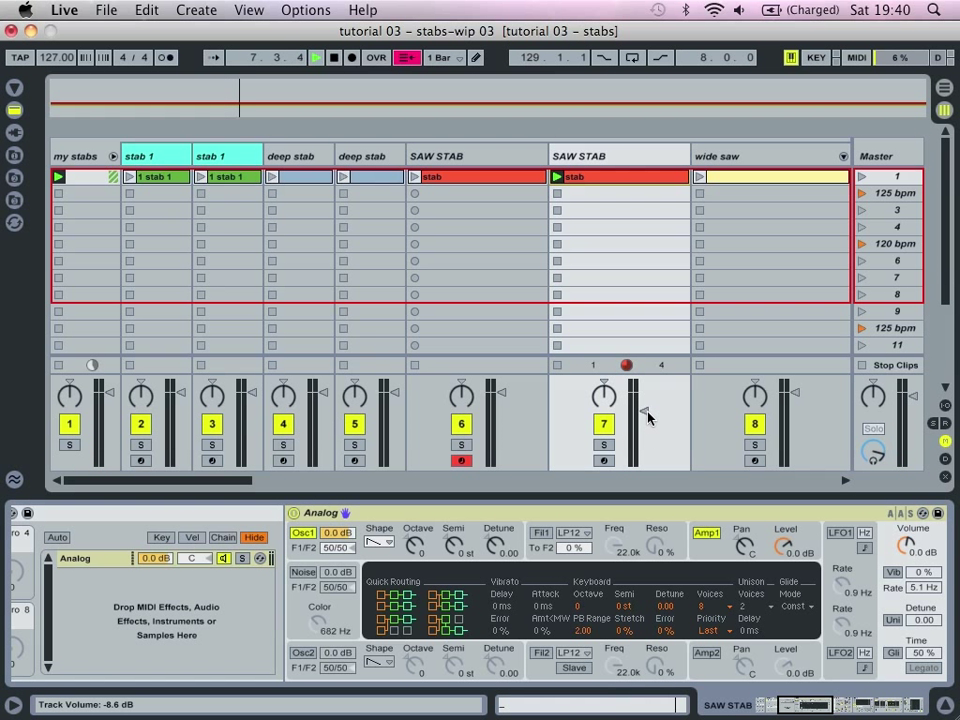
drag(648, 418, 640, 392)
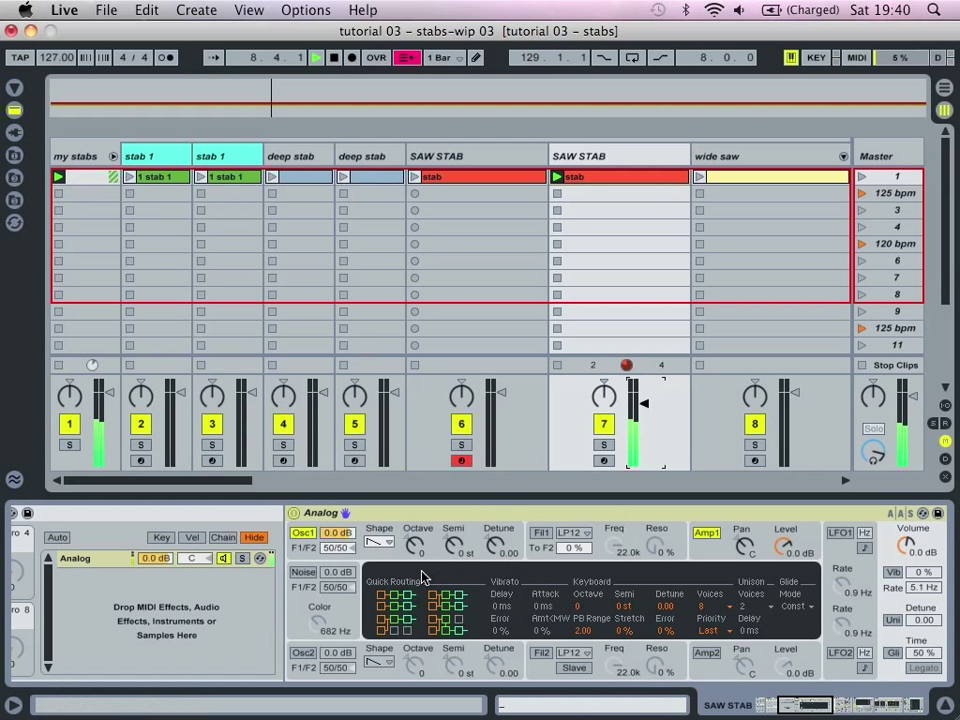
Enable Analog's second oscillator with a sine shape and set its octave to -1
click(302, 652)
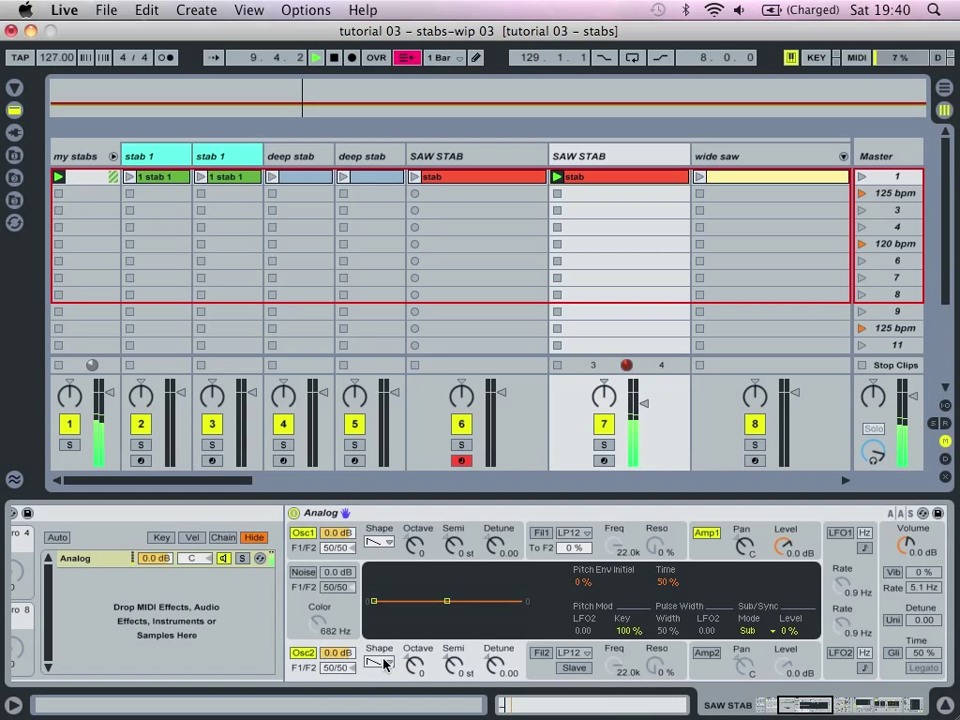
click(385, 664)
click(371, 606)
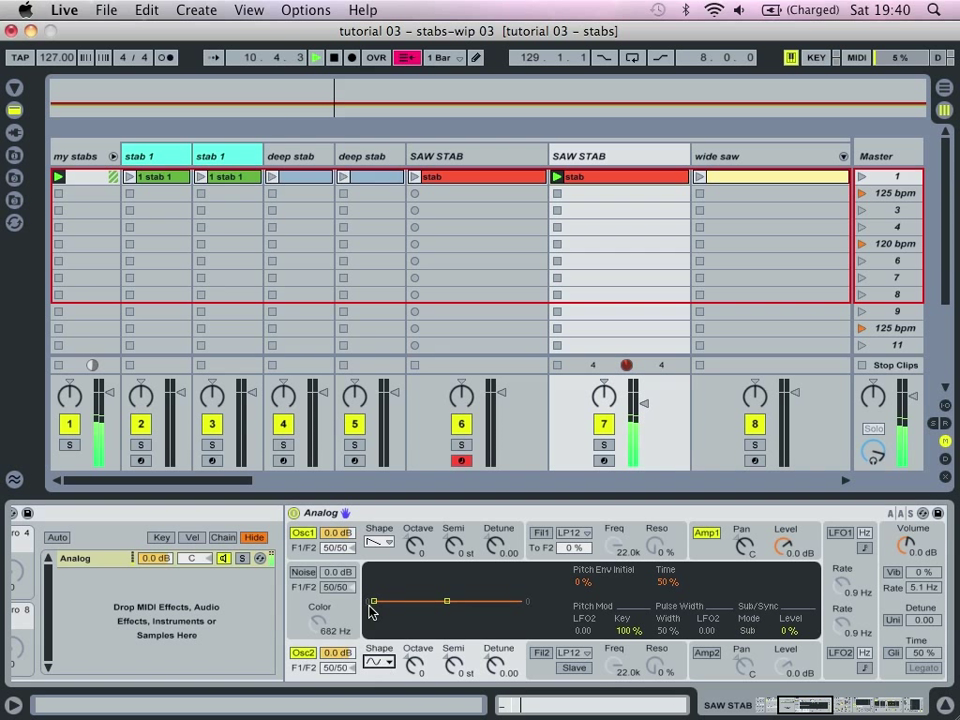
click(414, 662)
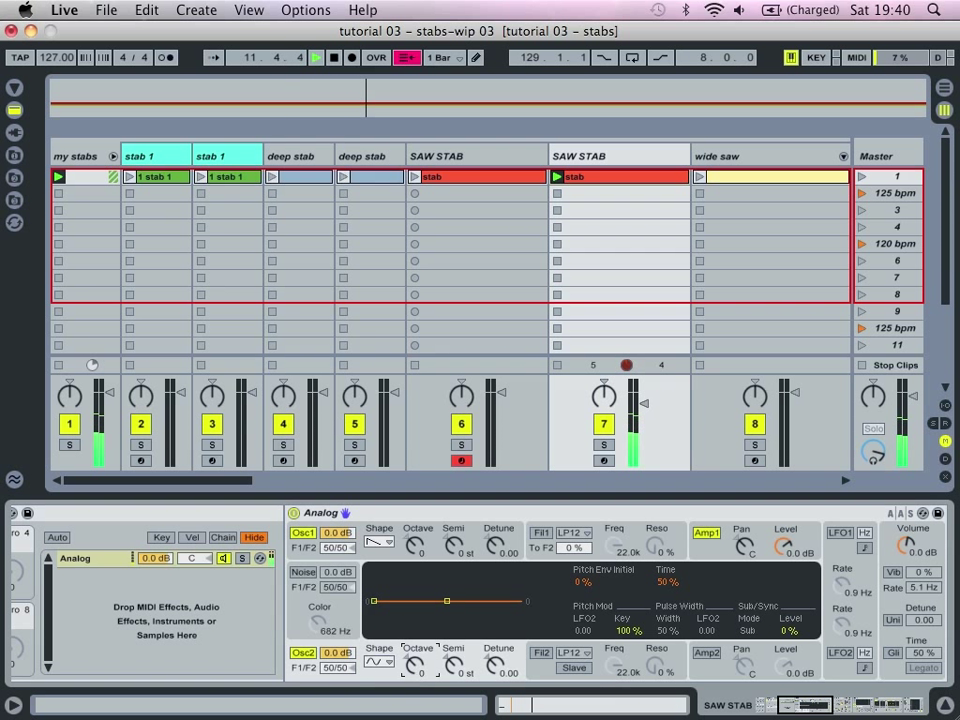
drag(414, 662, 443, 667)
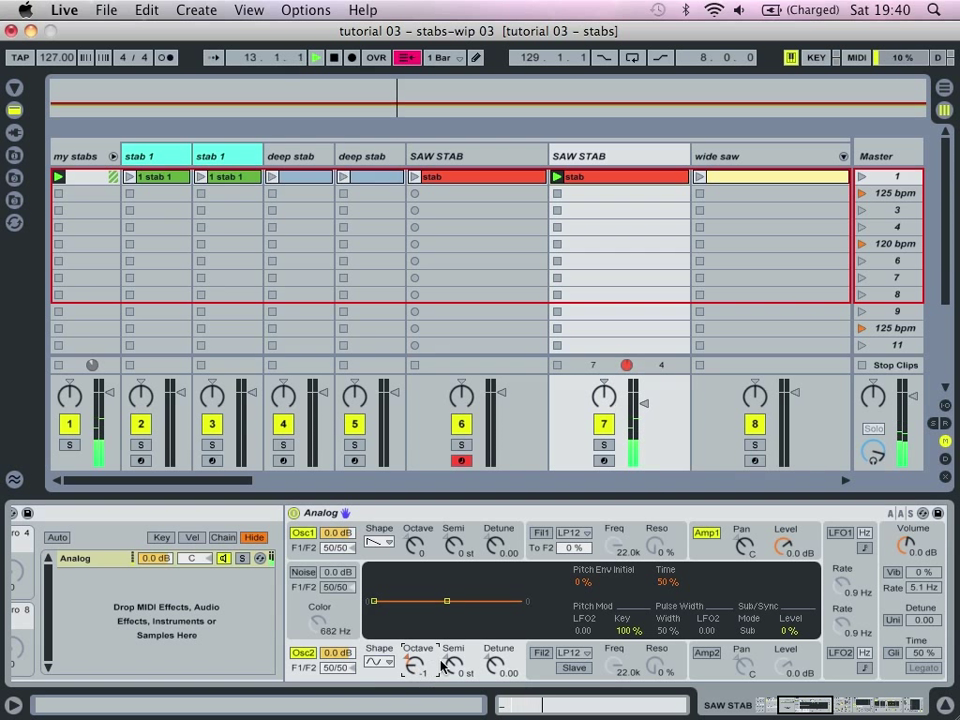
Detune Osc2 to -0.05 and Osc1 to 0.04, and route both oscillators entirely to filter F1
click(497, 663)
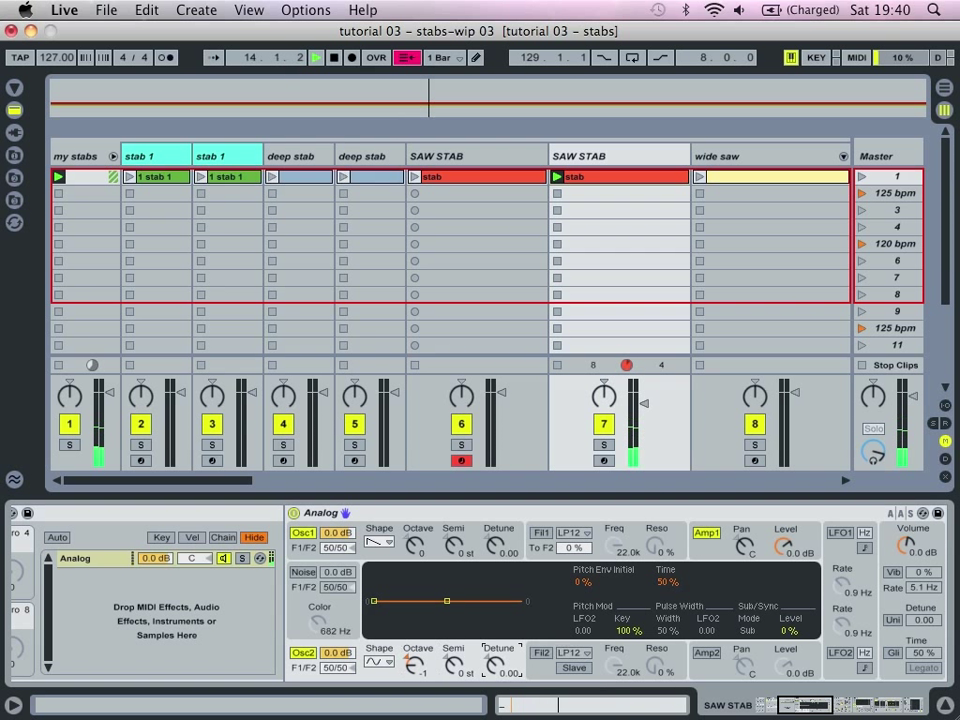
drag(497, 663, 497, 668)
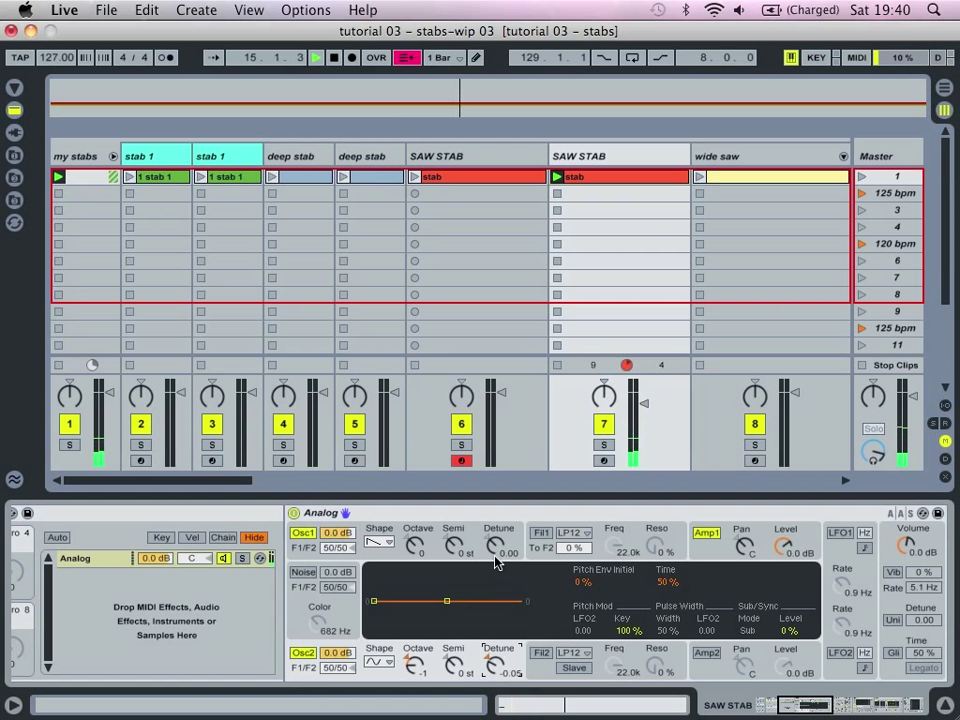
drag(495, 558, 495, 549)
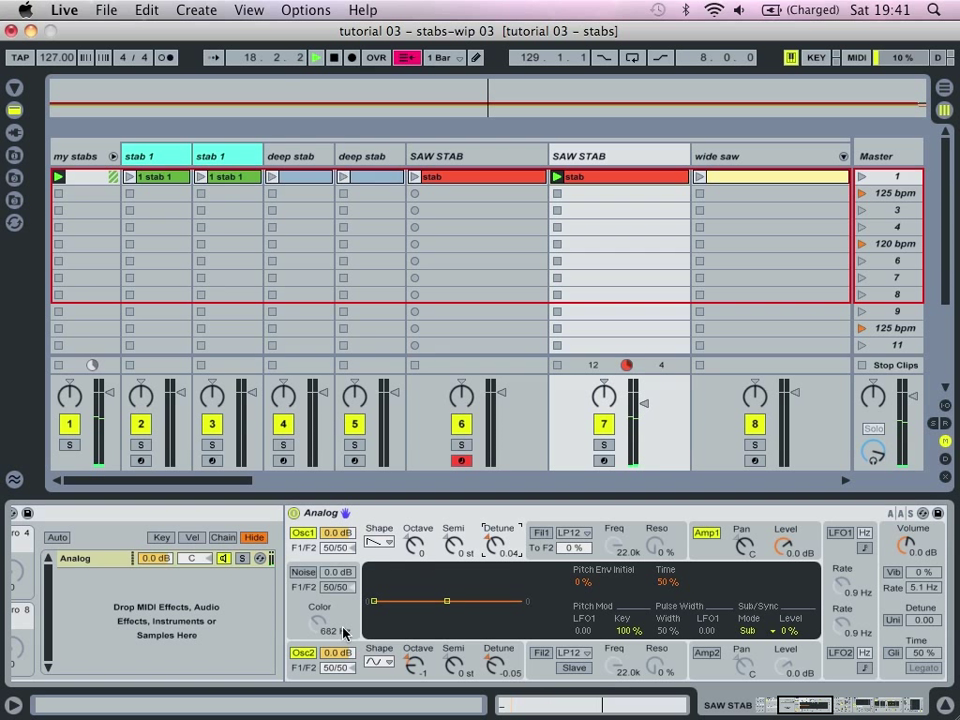
drag(337, 668, 332, 716)
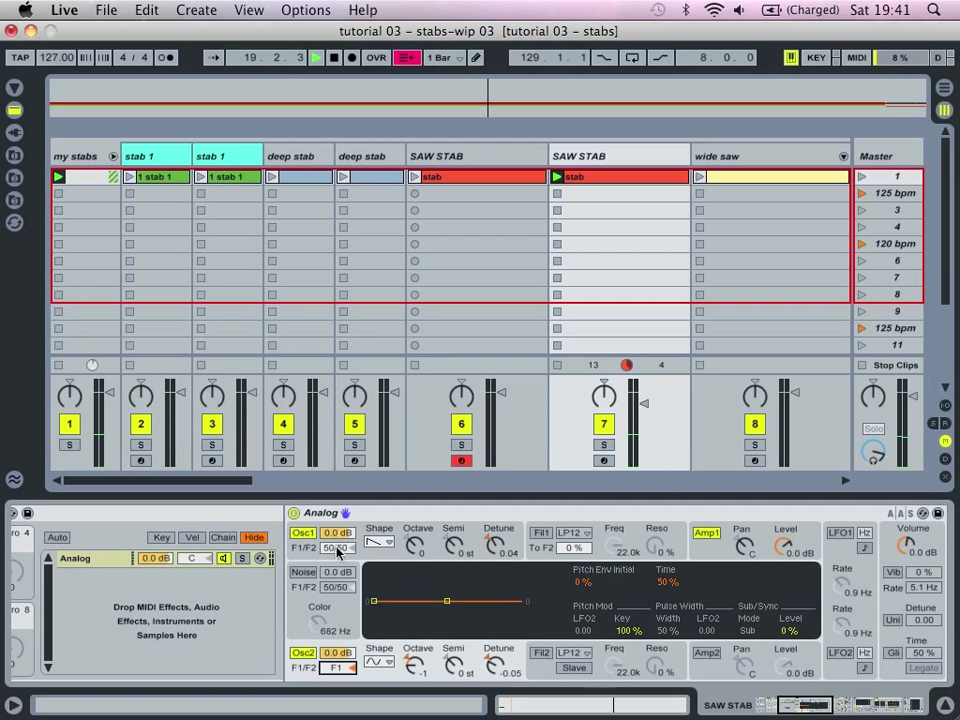
drag(337, 550, 337, 590)
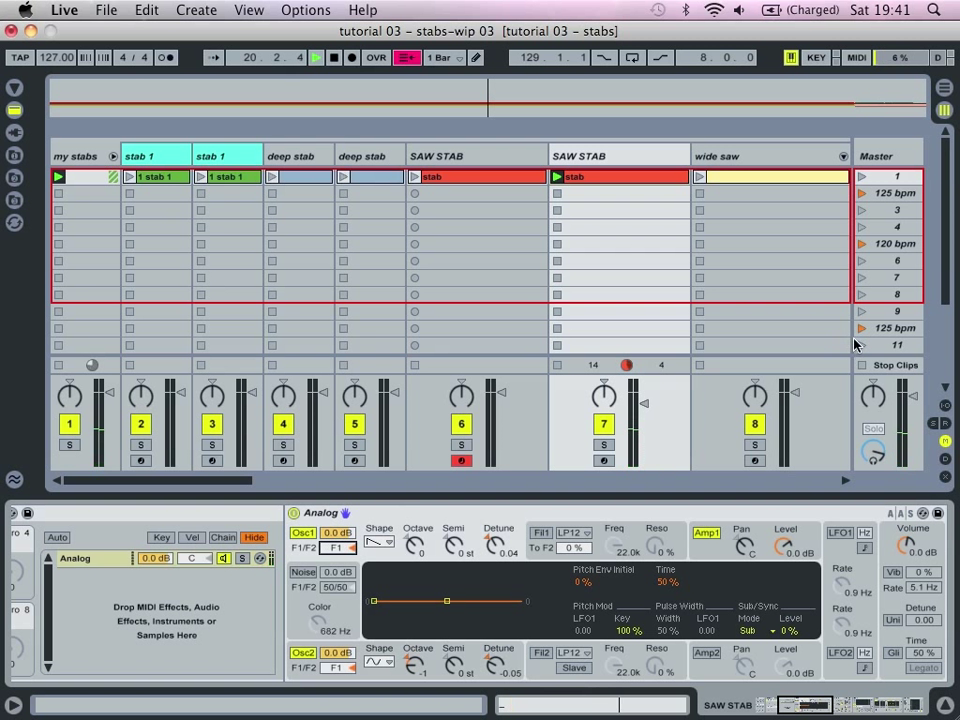
Enable Analog's first low-pass filter, with its frequency at 154 and its envelope frequency modulation at 4.71
click(540, 533)
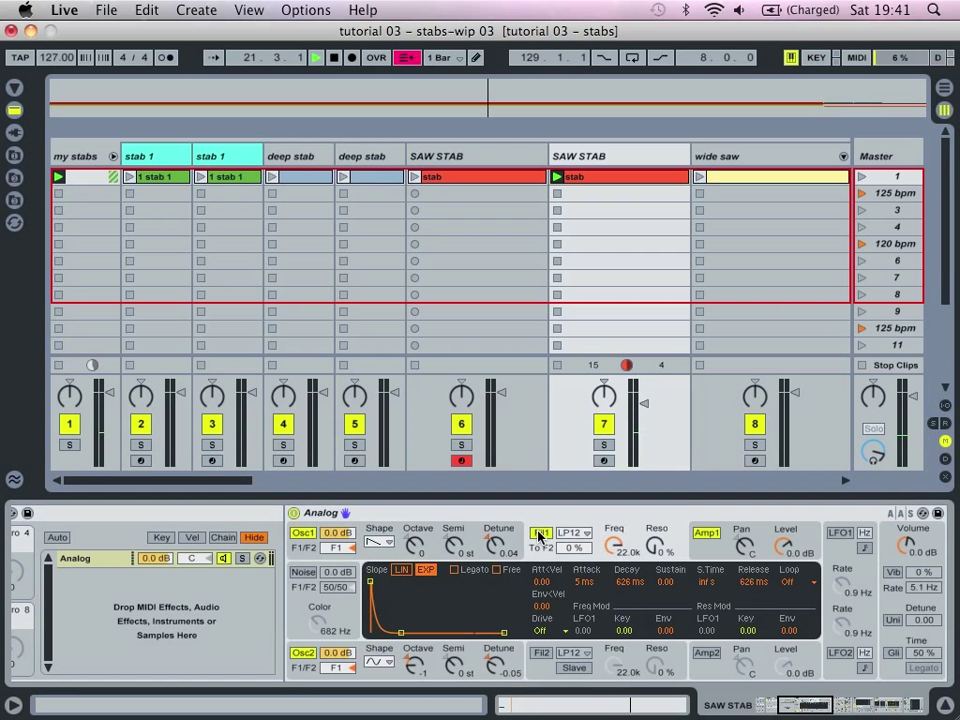
drag(613, 545, 613, 620)
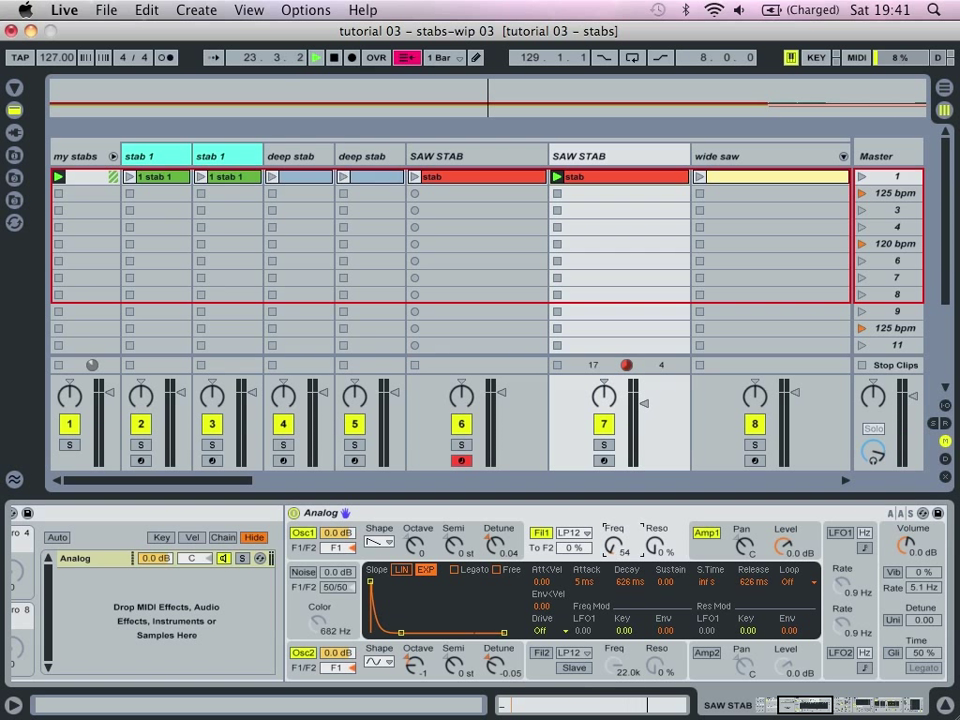
mouse_move(664, 631)
mouse_down()
mouse_move(664, 592)
mouse_move(664, 606)
mouse_up()
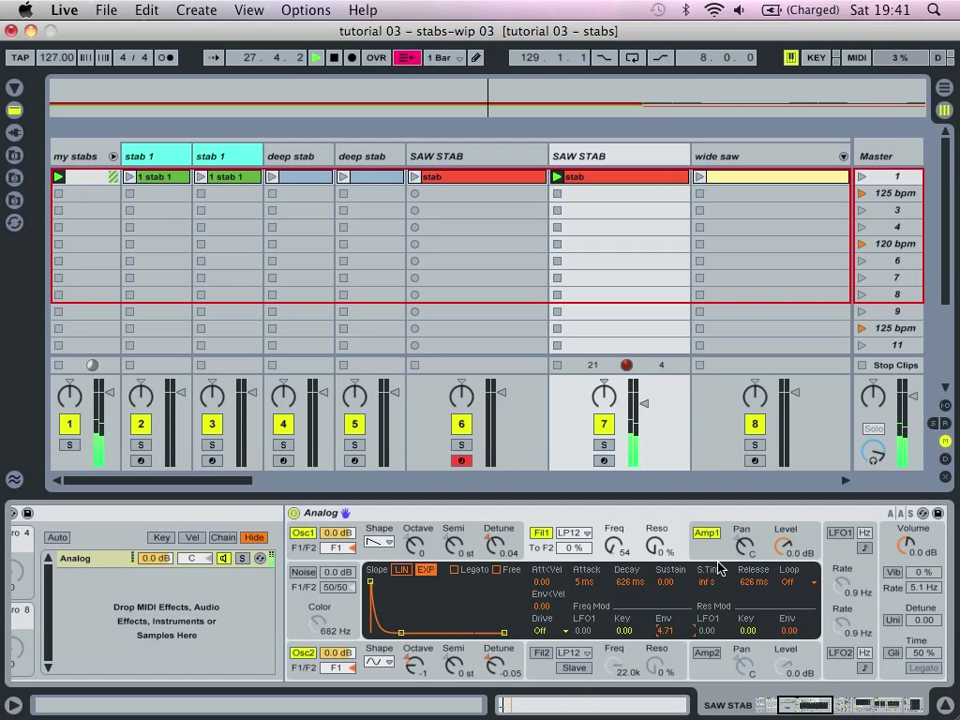
scroll(718, 567, right, 2)
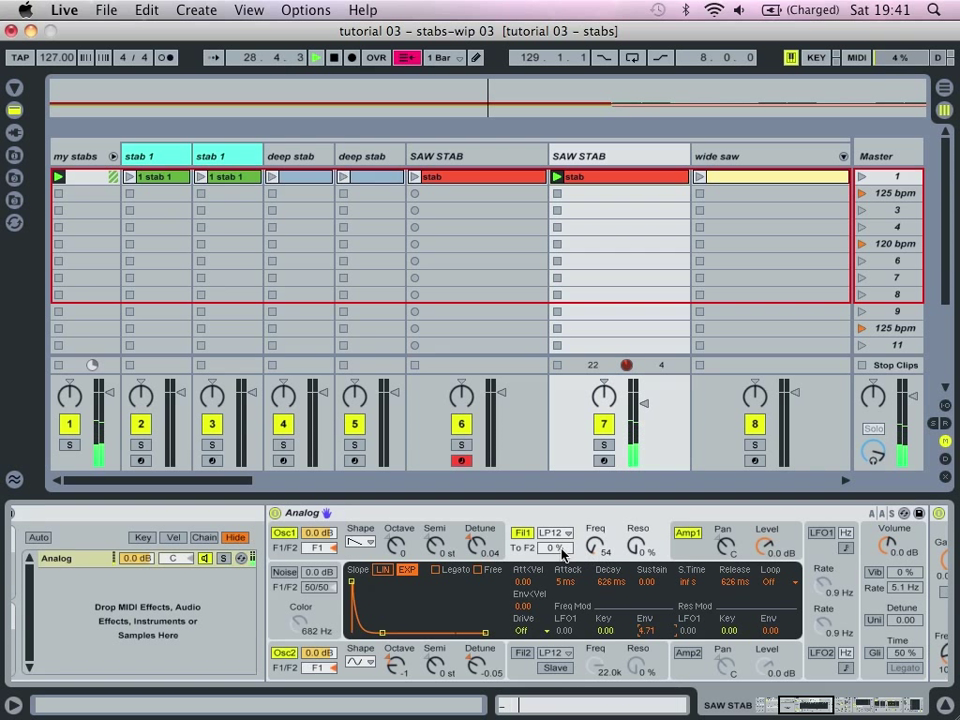
drag(596, 548, 596, 548)
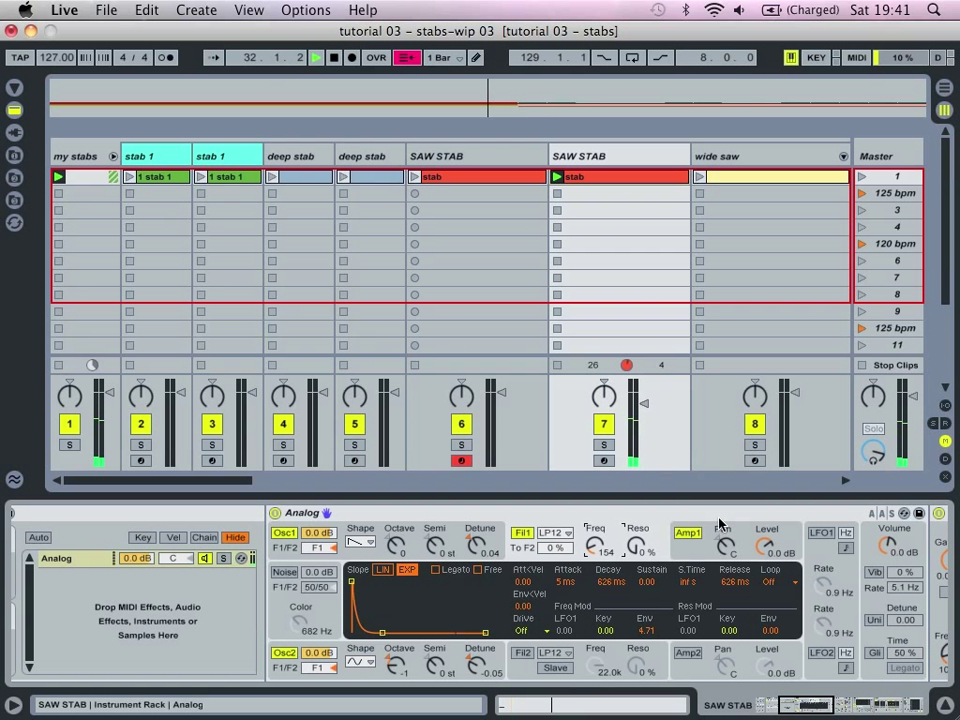
Set the Amp1 envelope's sustain to 0.26 and its decay to 1.42 s
click(691, 545)
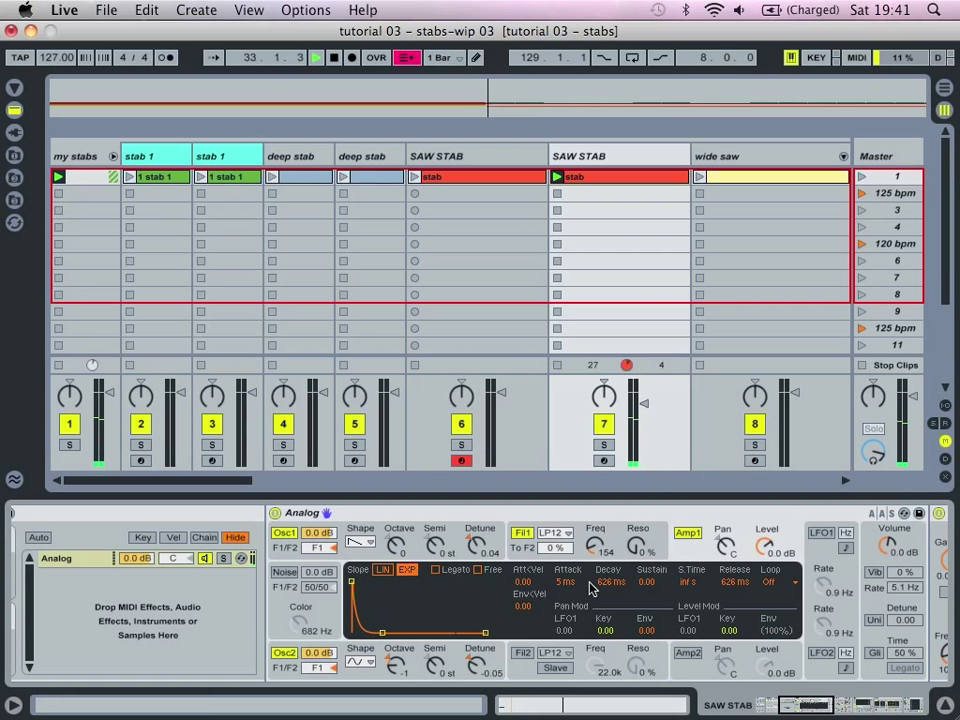
drag(651, 584, 612, 572)
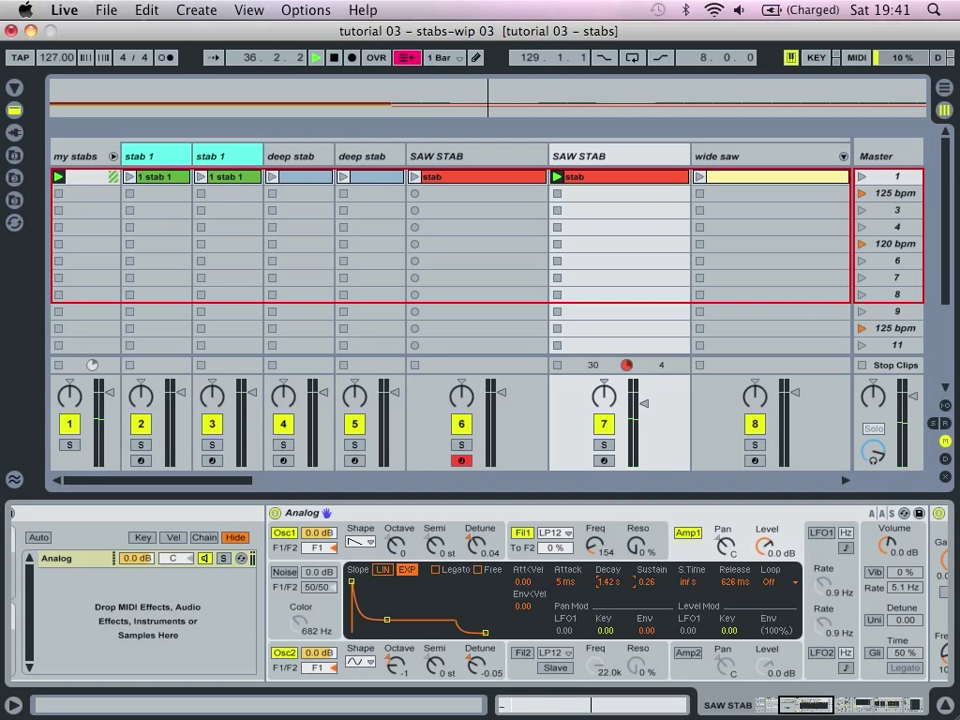
Retune Fil1 to frequency 101 and envelope modulation 11.59, with a 23 ms attack and 919 ms decay
click(596, 550)
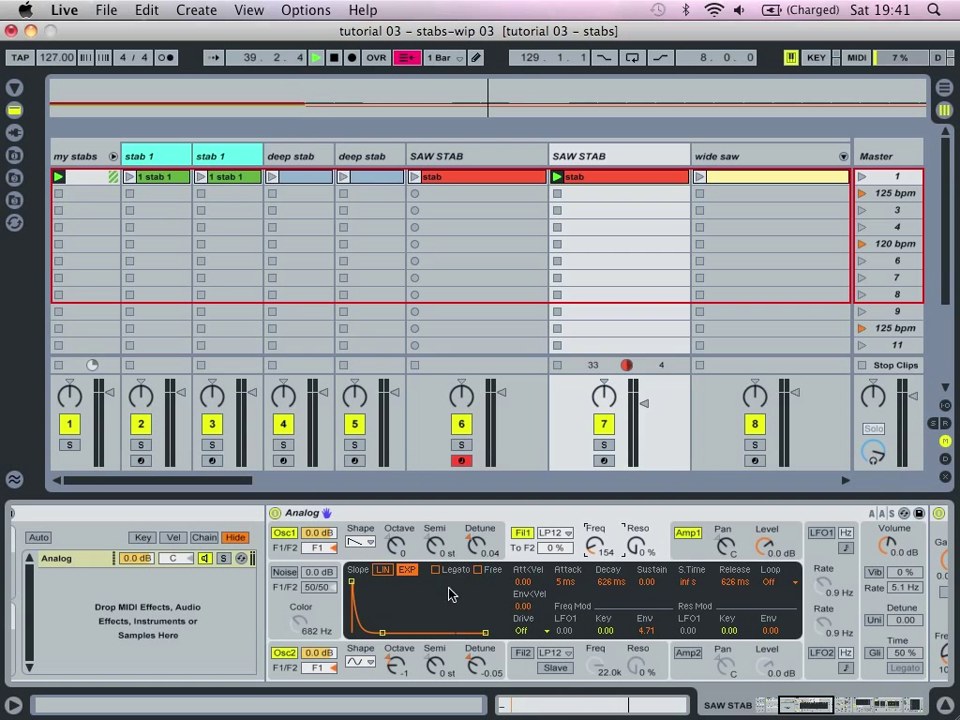
drag(612, 540, 612, 564)
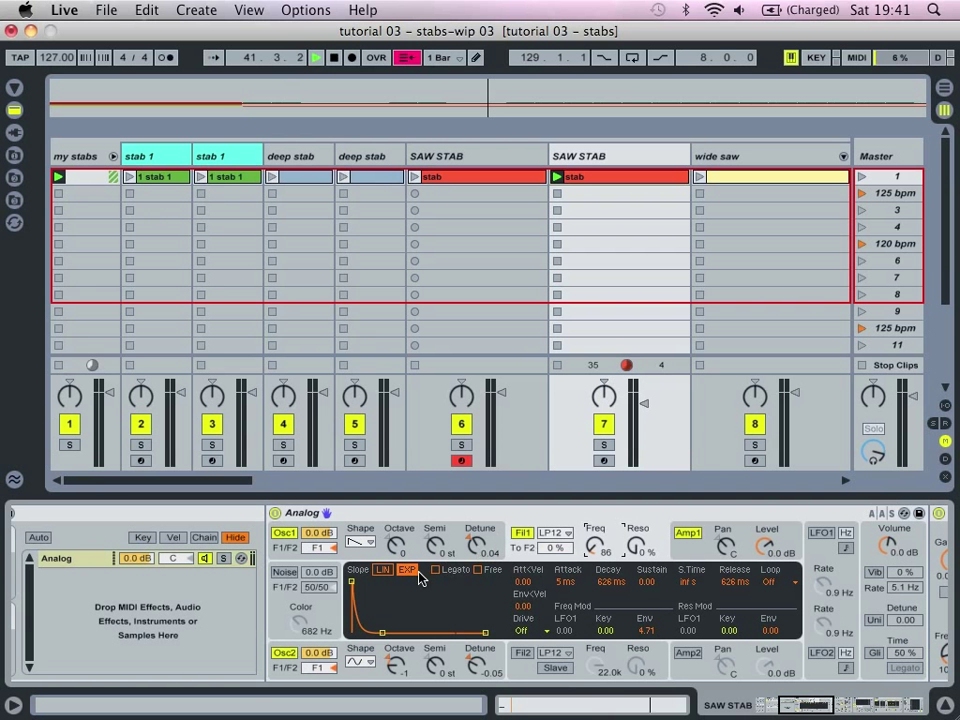
scroll(541, 592, right, 5)
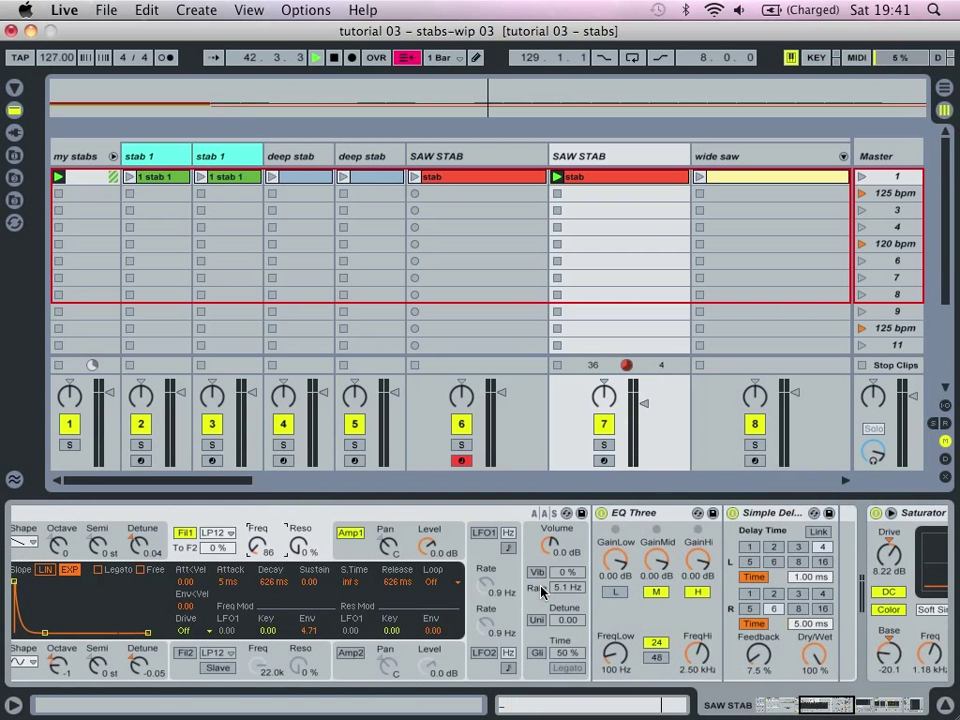
scroll(541, 592, left, 5)
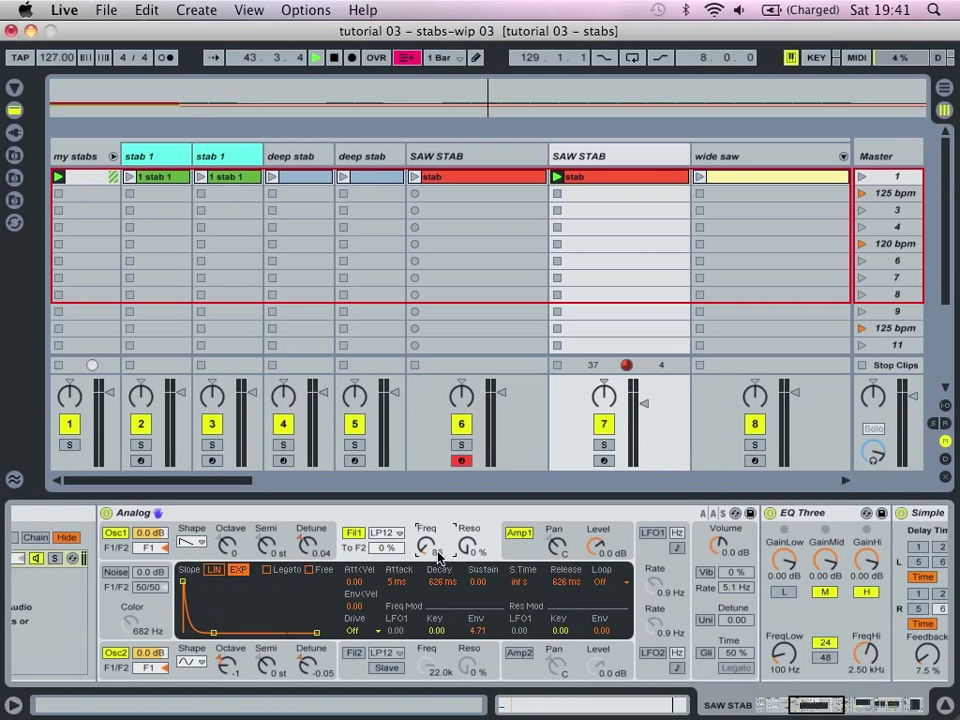
drag(438, 552, 438, 547)
drag(478, 631, 405, 576)
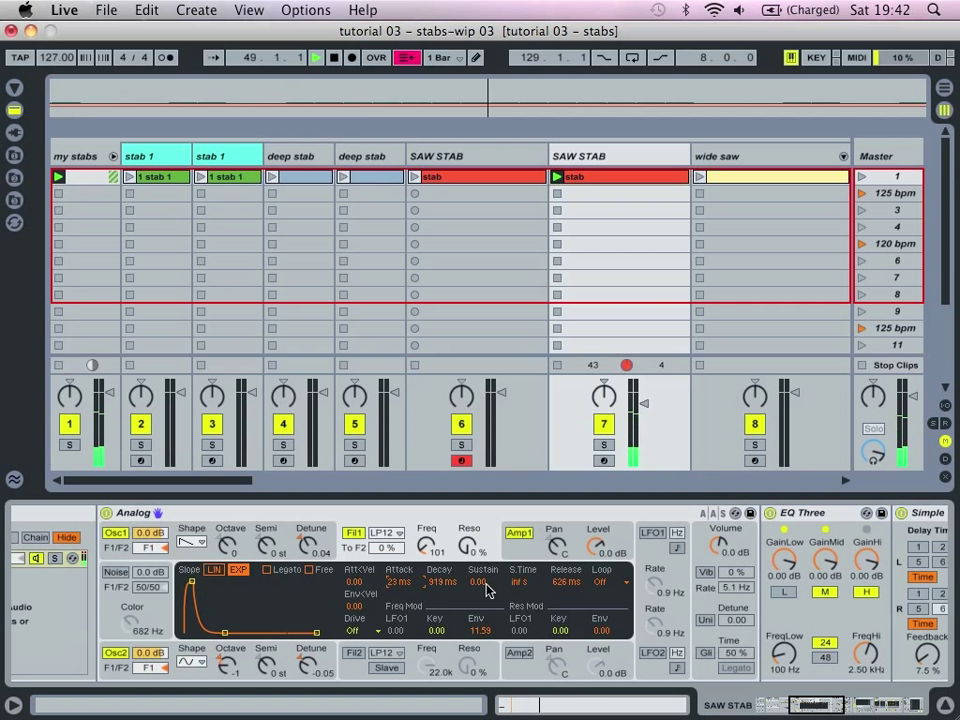
Stop the second SAW STAB clip and launch the stab clip on the first SAW STAB track for comparison
scroll(484, 583, left, 2)
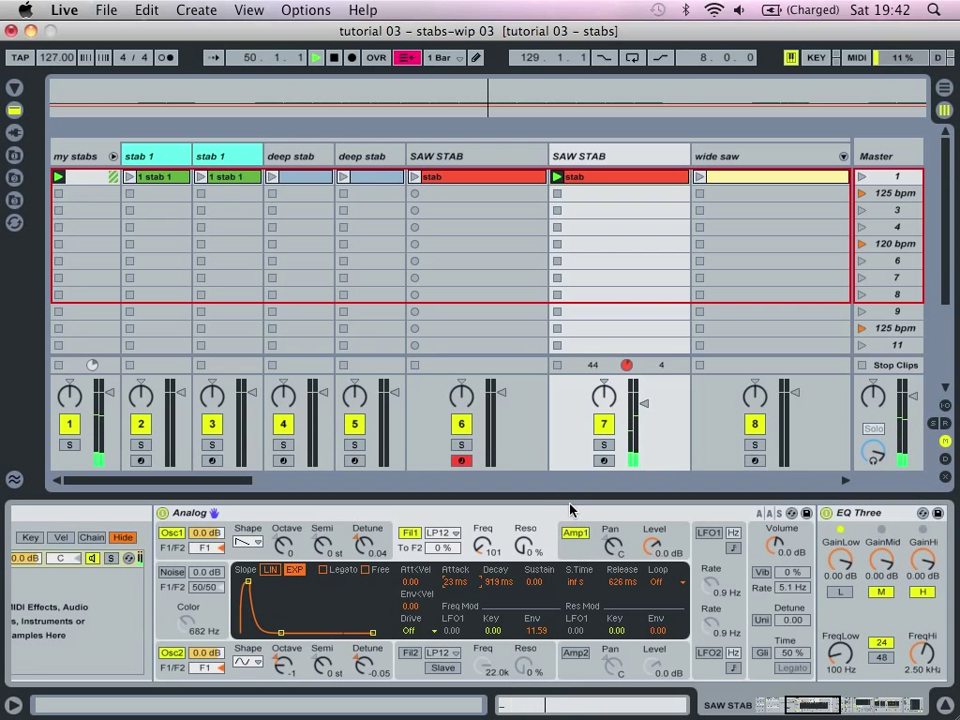
click(557, 365)
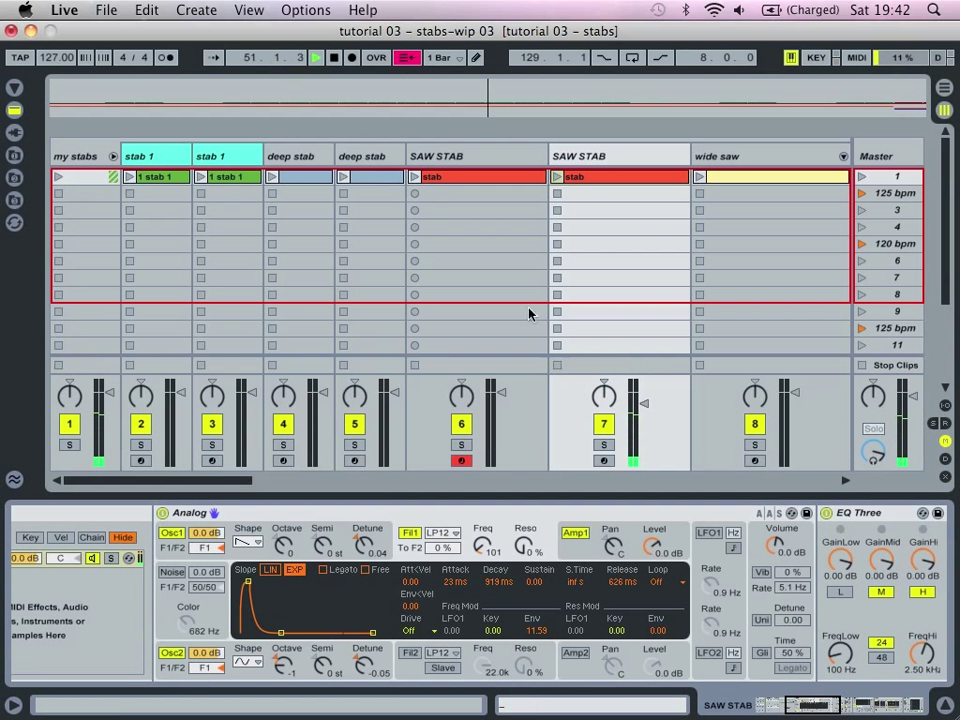
click(443, 158)
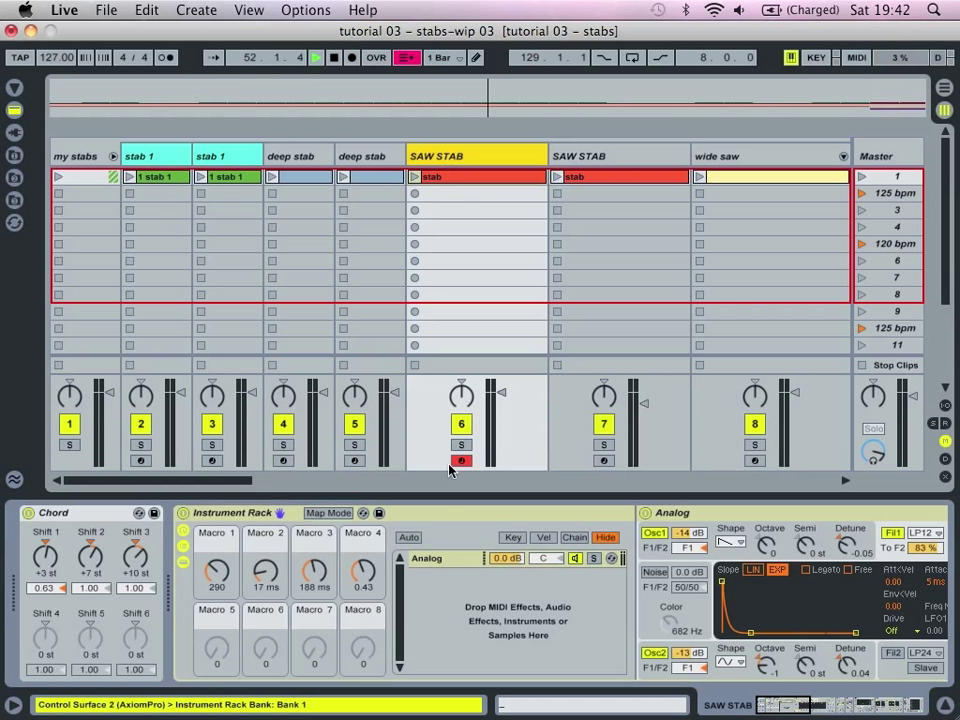
scroll(438, 535, right, 5)
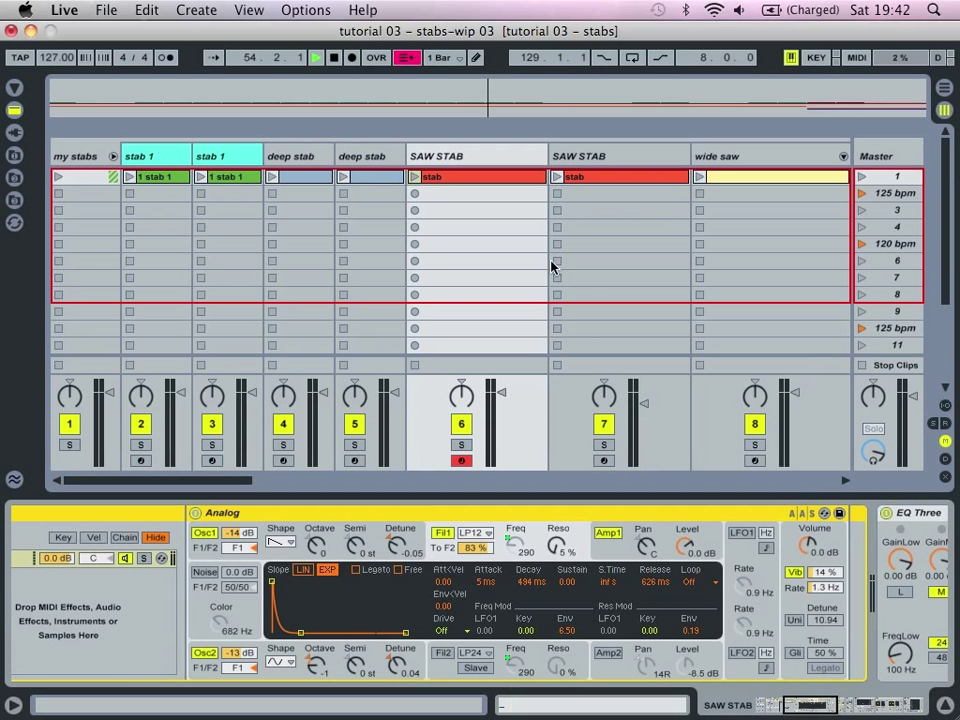
click(414, 177)
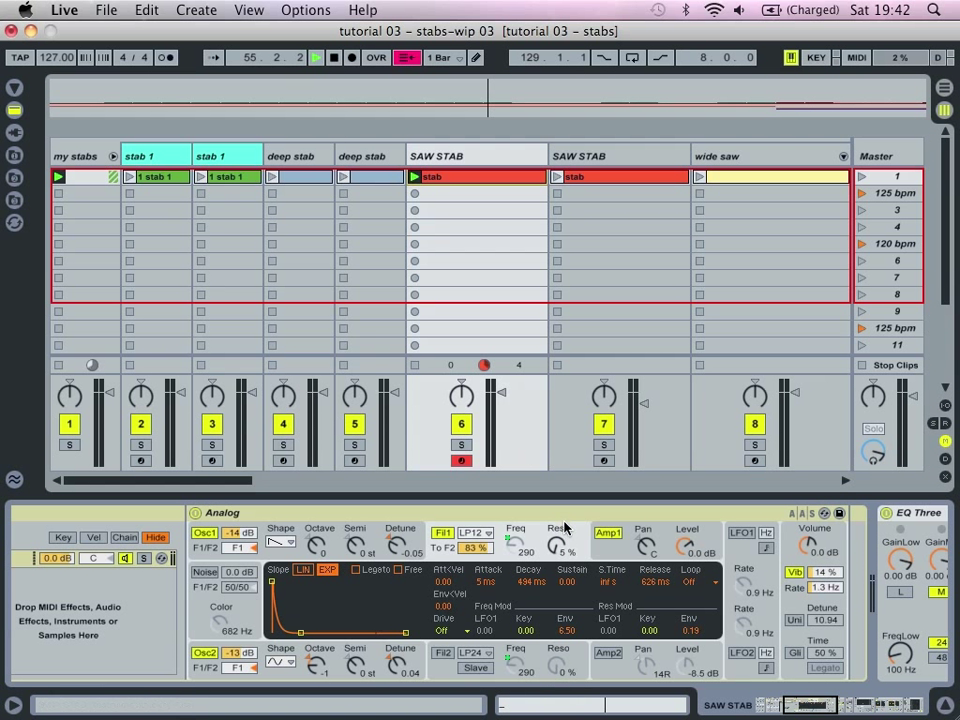
Examine the first SAW STAB track's Amp1 envelope and the Instrument Rack macros that control it
click(612, 548)
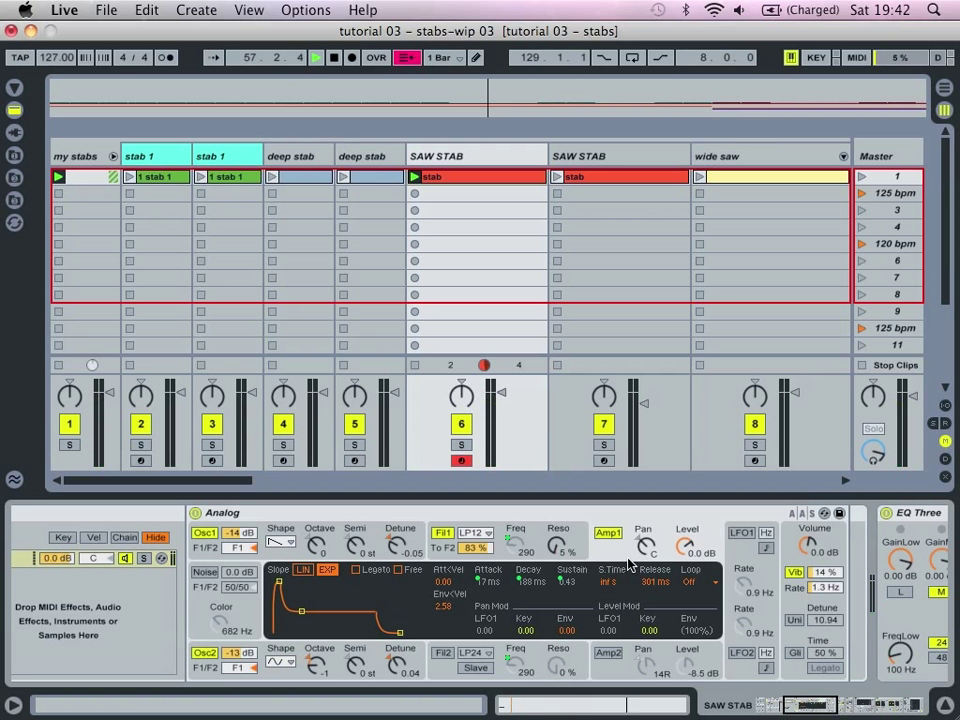
scroll(585, 580, left, 5)
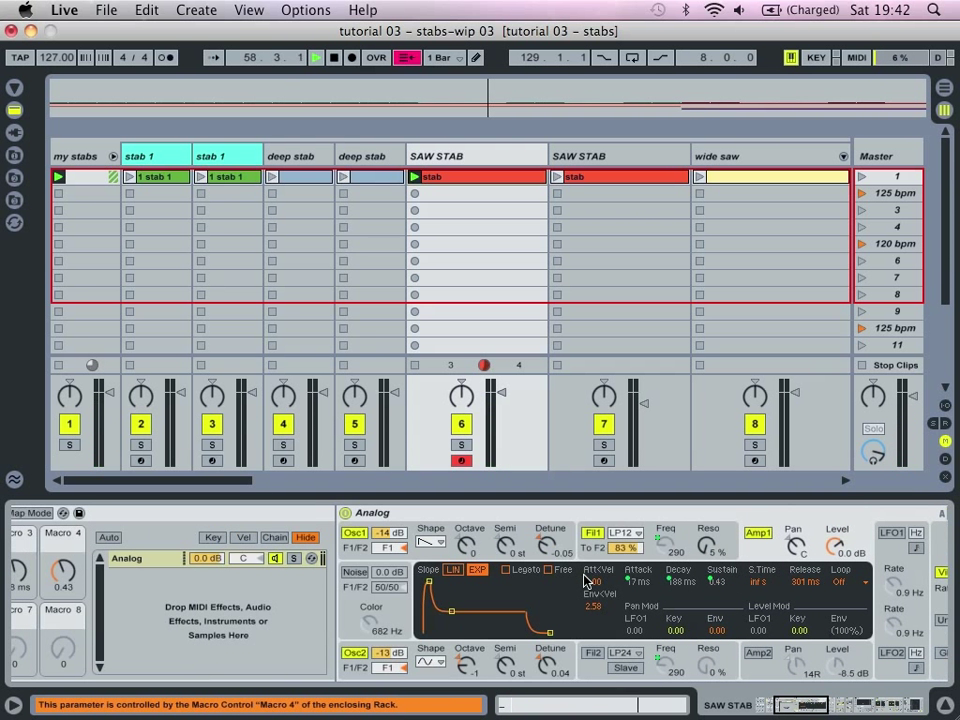
scroll(388, 578, left, 5)
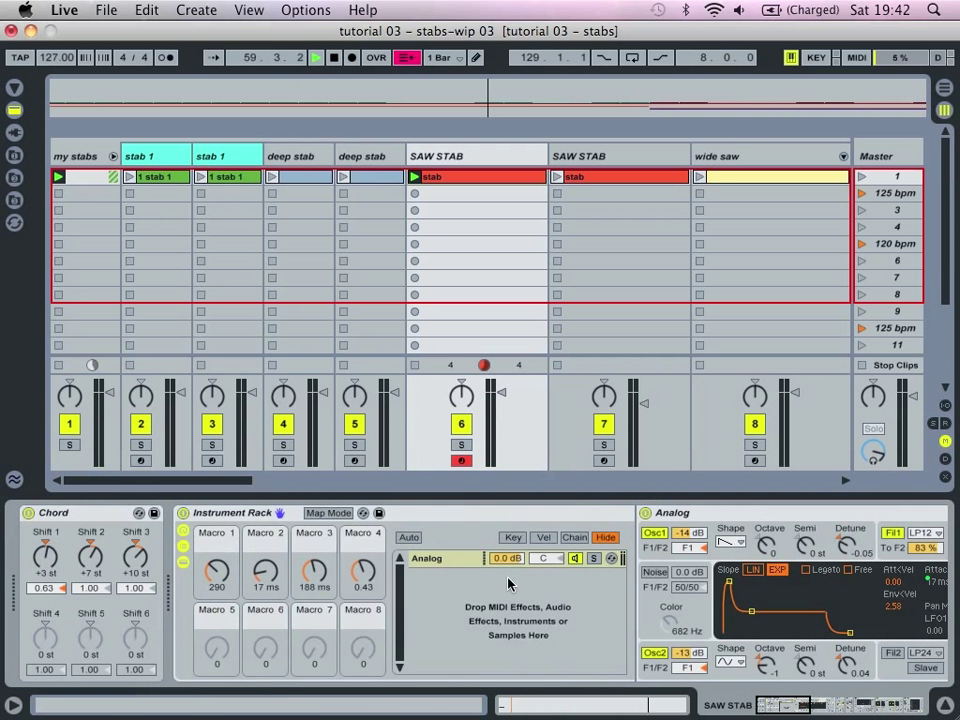
Select the Instrument Rack on the first SAW STAB track and stop playback
click(230, 523)
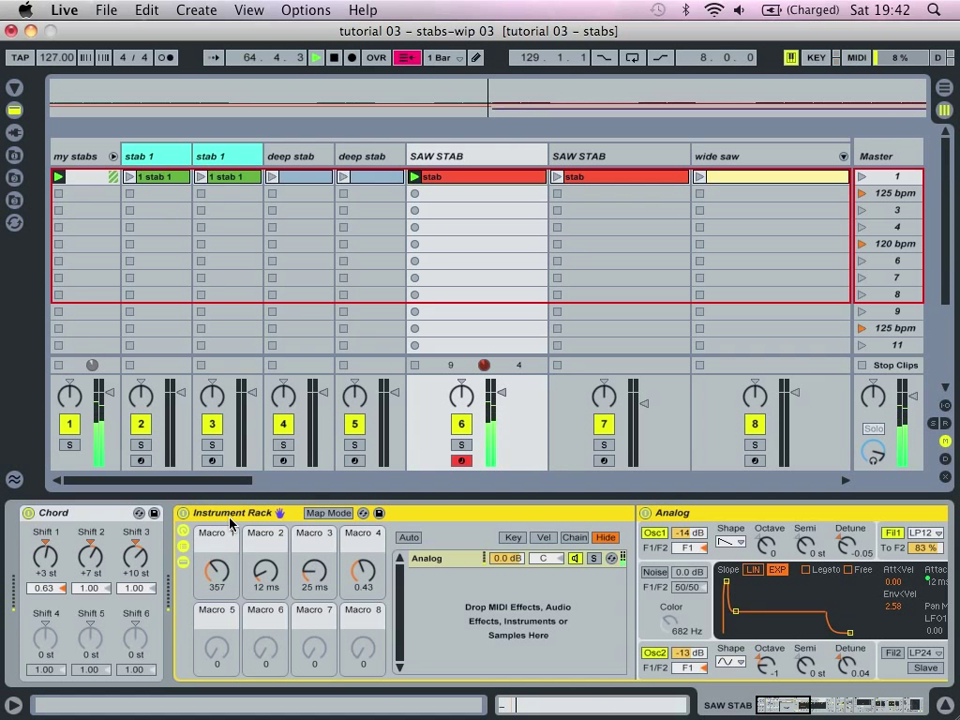
key(space)
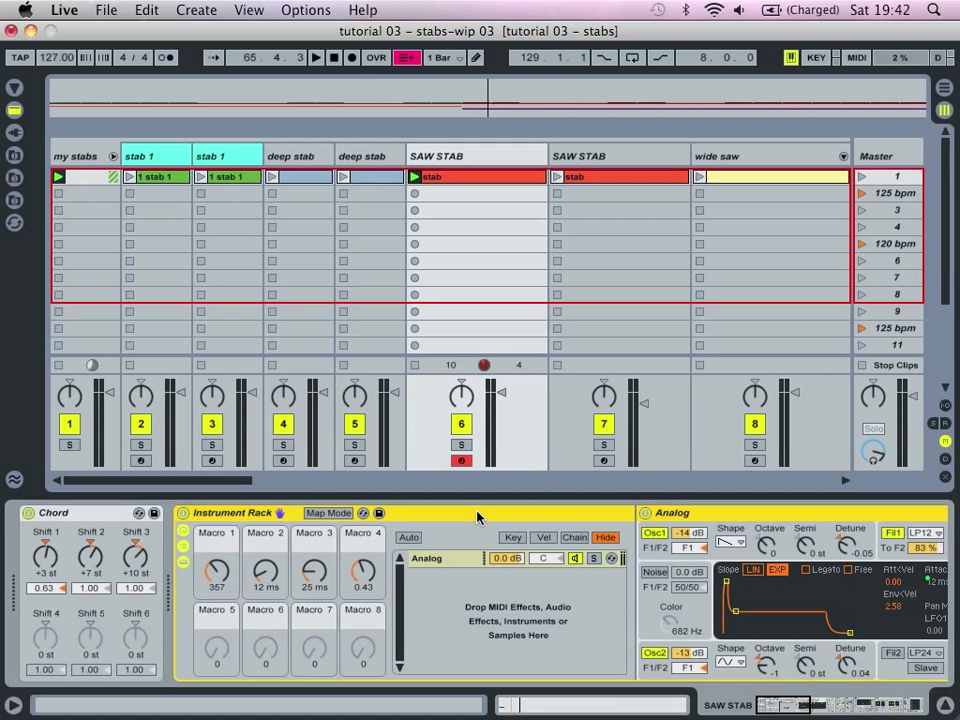
Examine the first SAW STAB track's effects chain after Analog, covering EQ Three, Simple Delay, Saturator and Reverb
scroll(500, 517, right, 15)
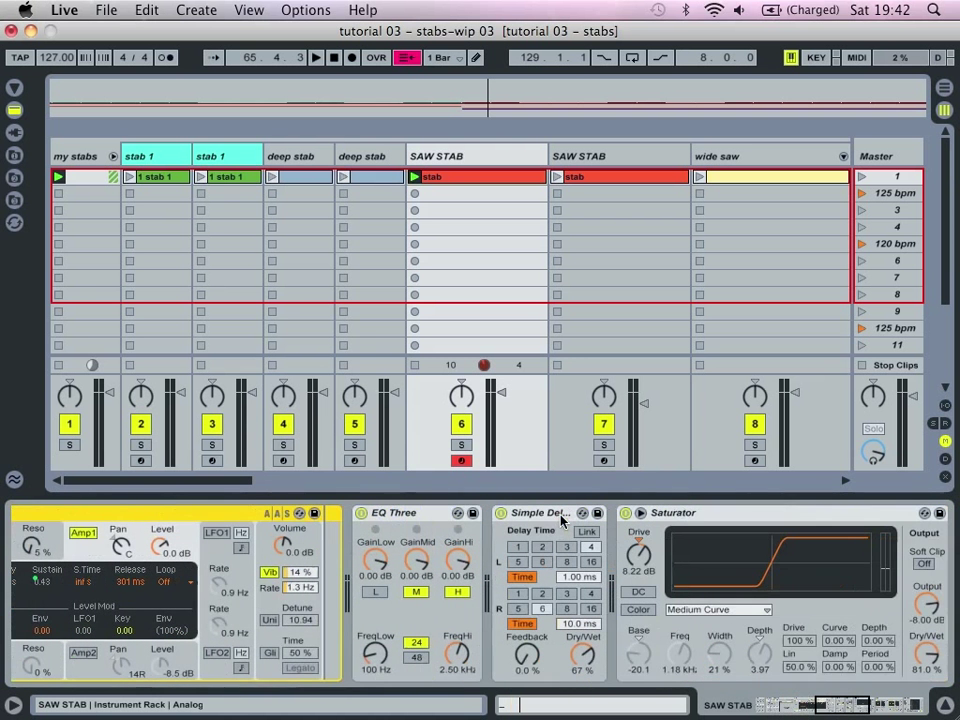
scroll(562, 515, right, 3)
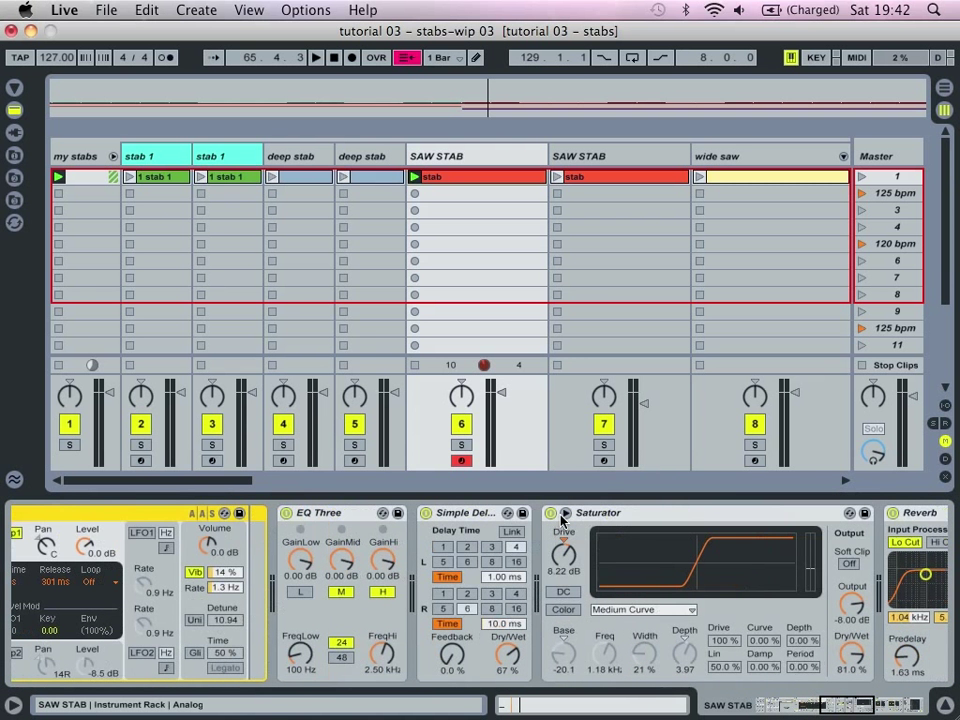
click(327, 516)
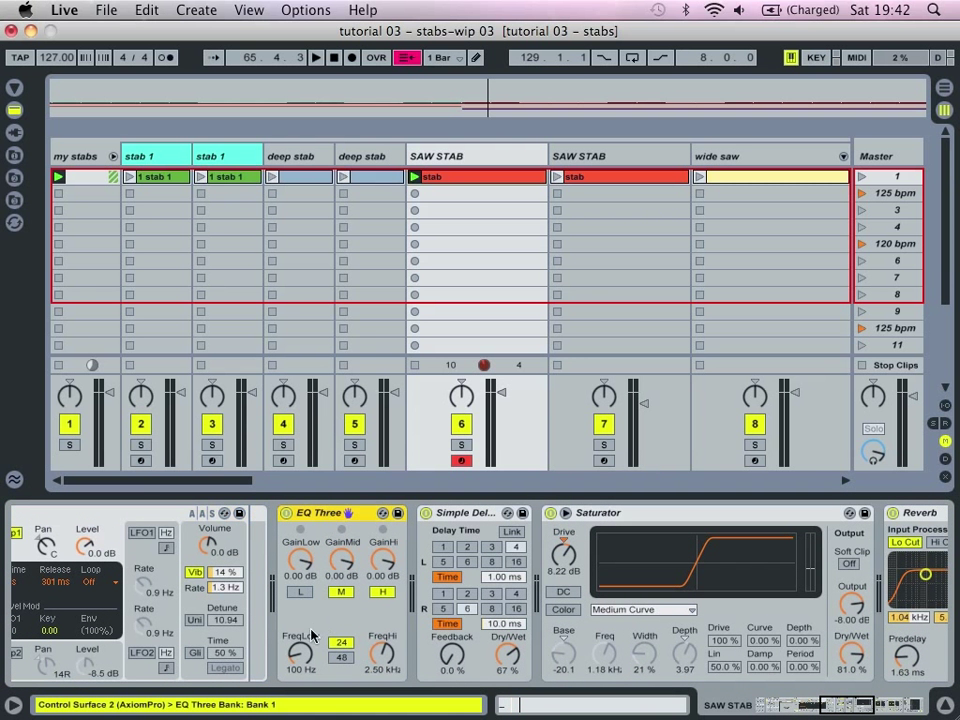
scroll(394, 564, right, 3)
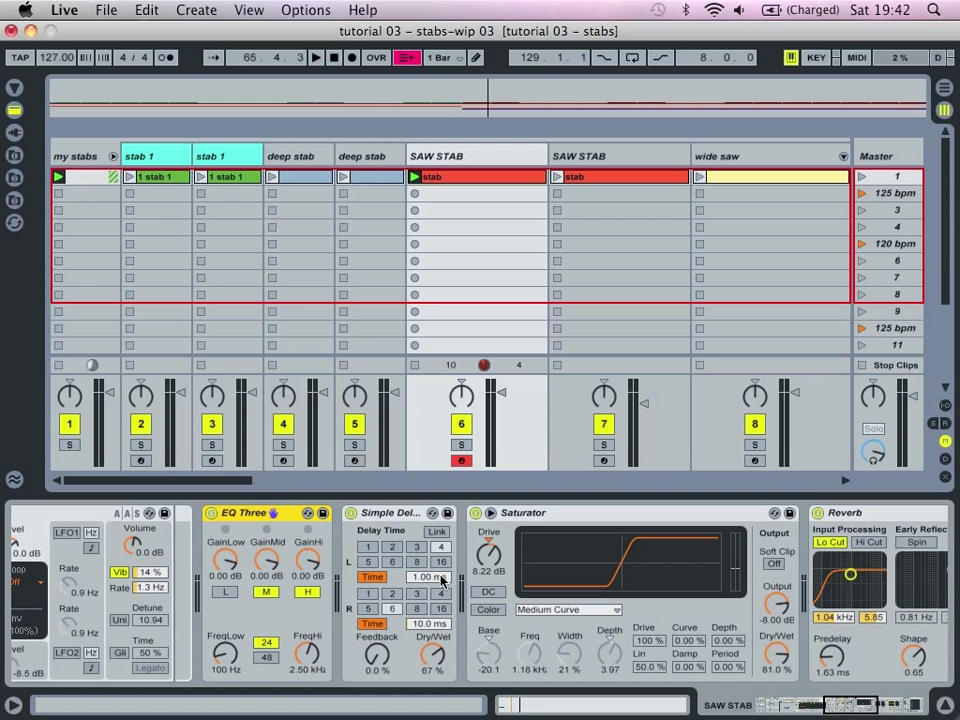
scroll(450, 580, right, 5)
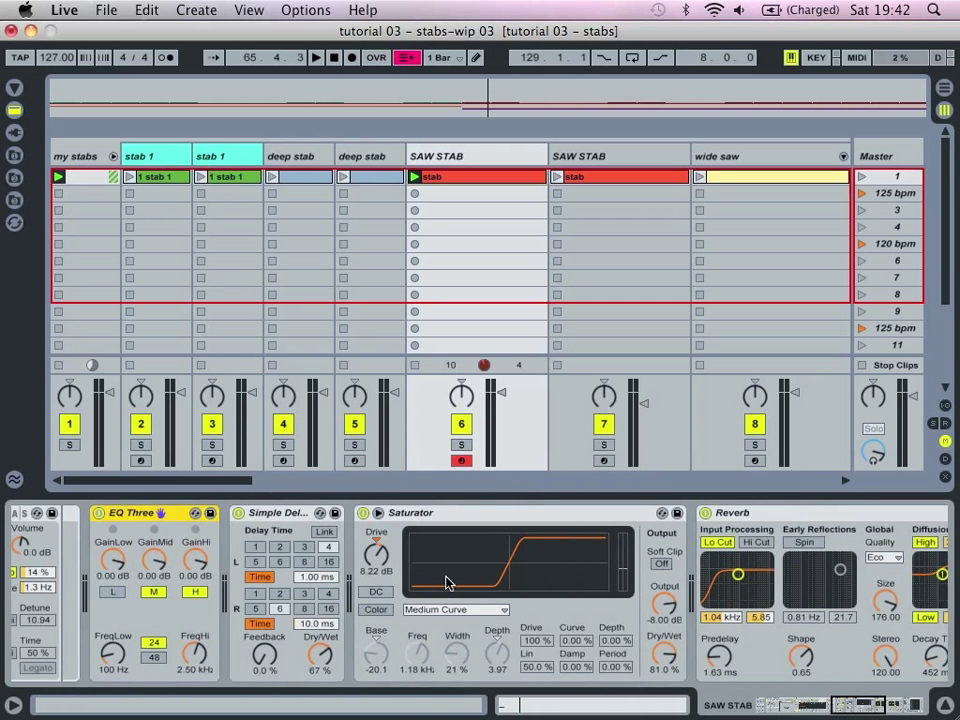
scroll(638, 575, right, 10)
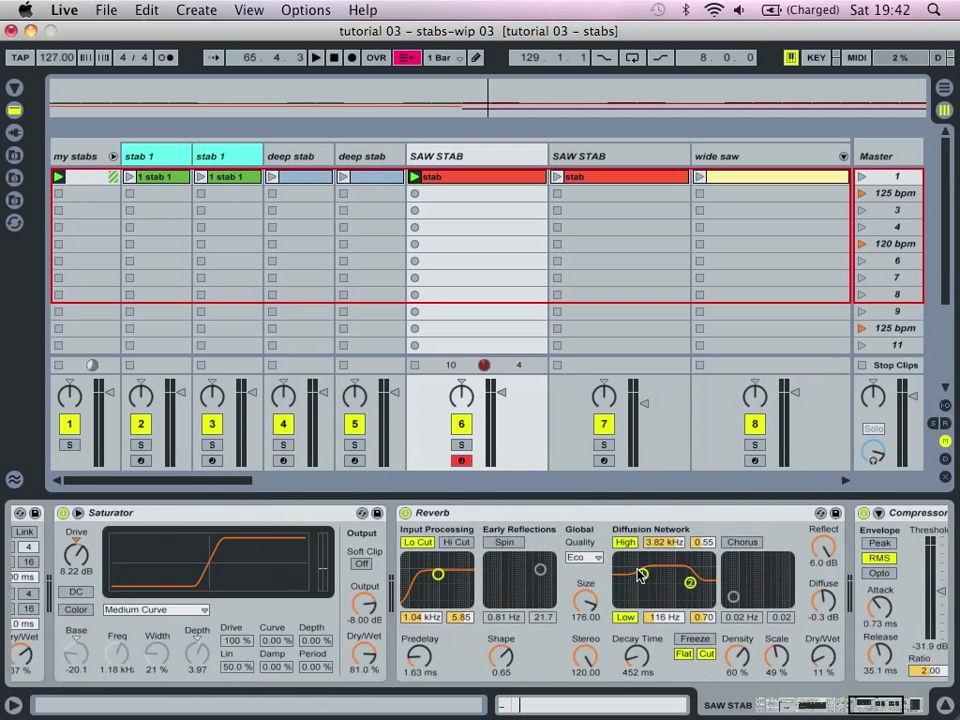